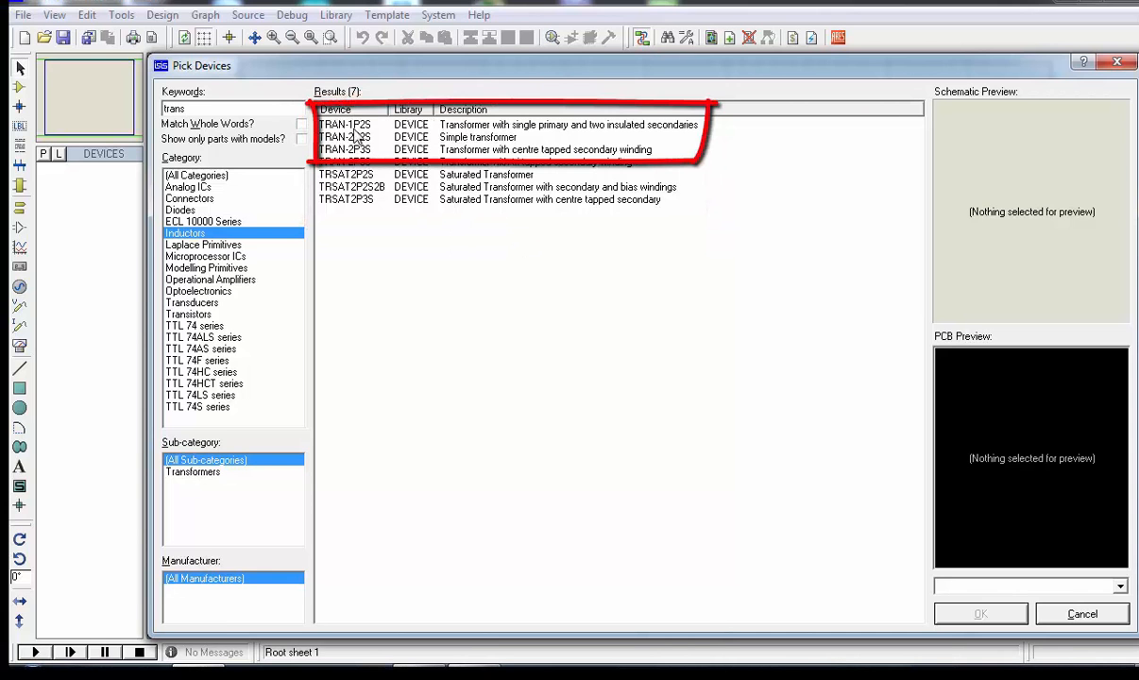
Add the transformers TRAN-1P2S, TRAN-2P2S and TRAN-2P3S to the project's device list
{"action": "left_click", "coordinate": [430, 126]}
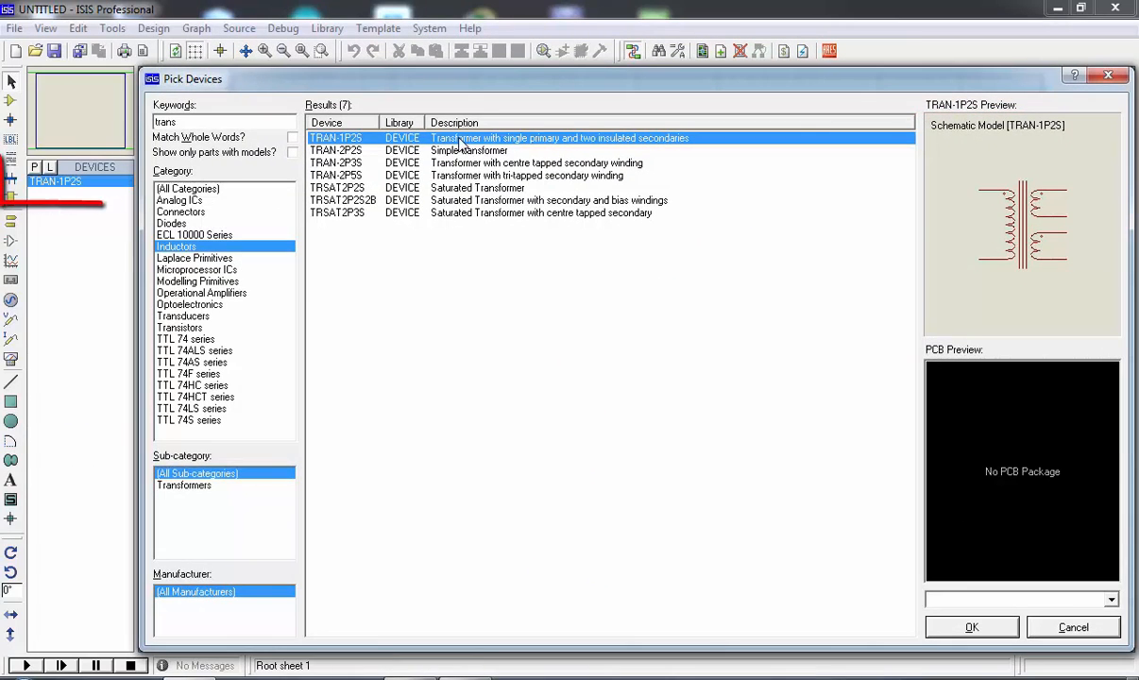
{"action": "left_click", "coordinate": [407, 151]}
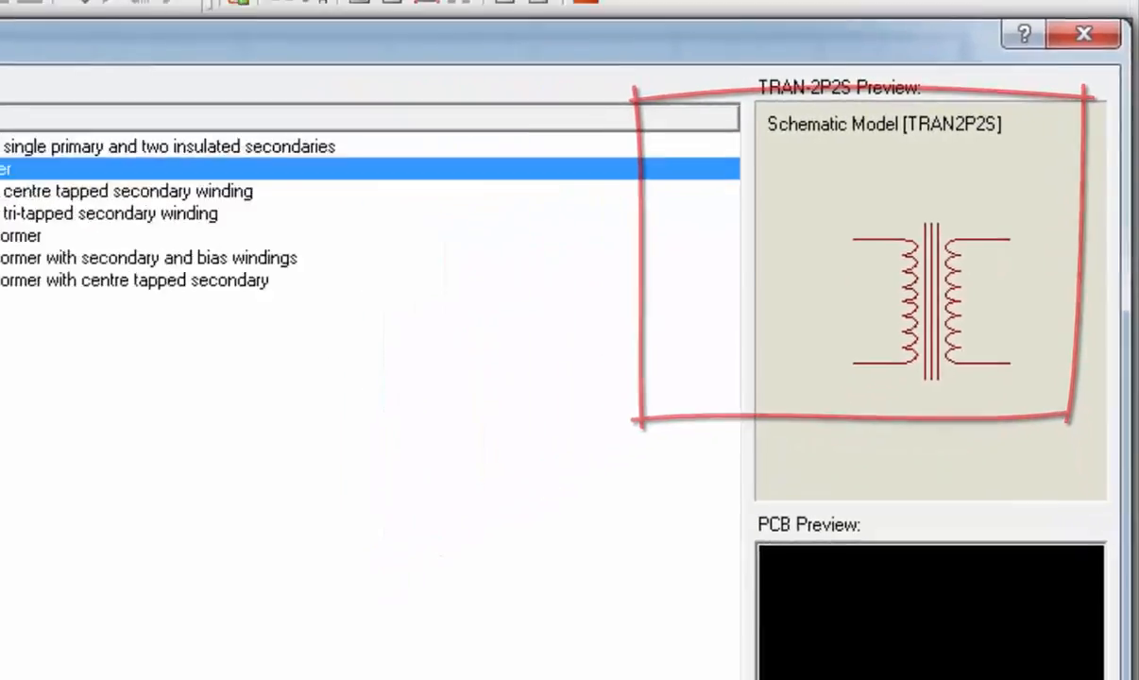
{"action": "key", "text": "Down"}
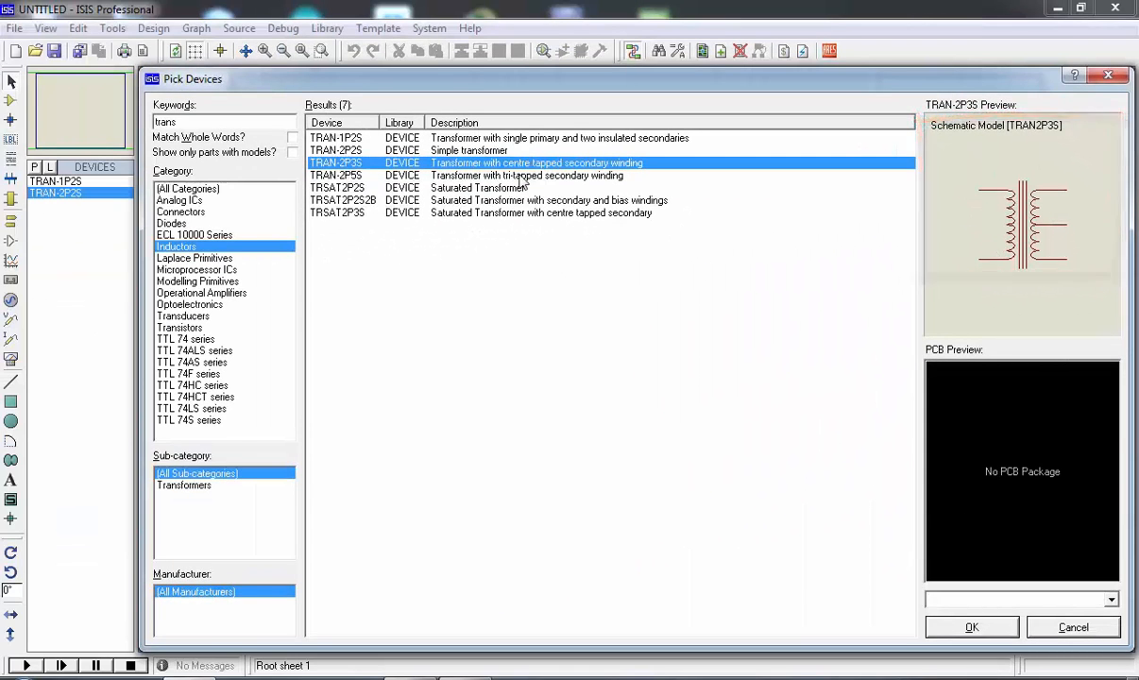
{"action": "double_click", "coordinate": [451, 166]}
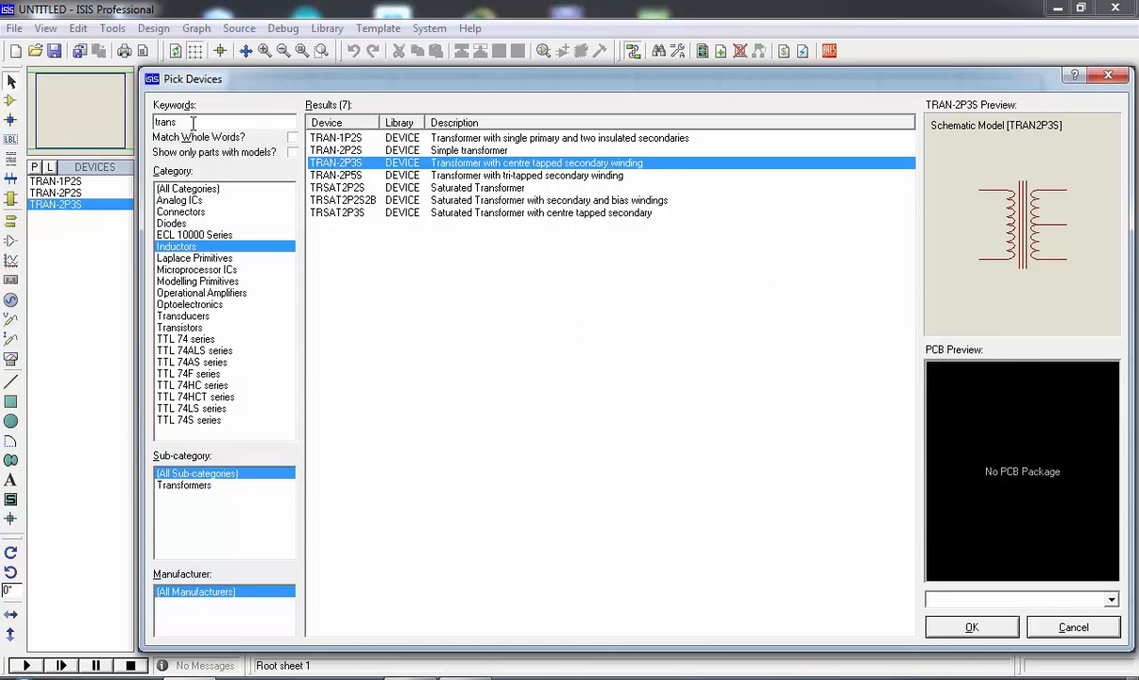
Search the device library for "alterna", add ALTERNATOR to the device list and finish picking devices
{"action": "left_click_drag", "start_coordinate": [193, 123], "coordinate": [138, 123]}
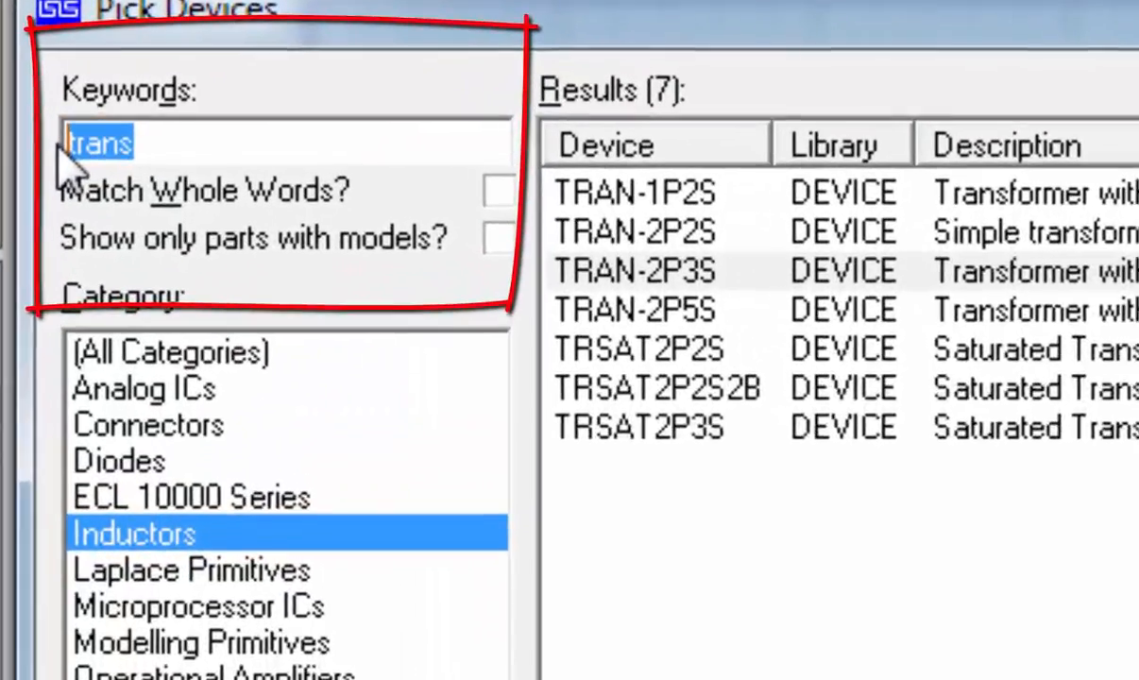
{"action": "type", "text": "a"}
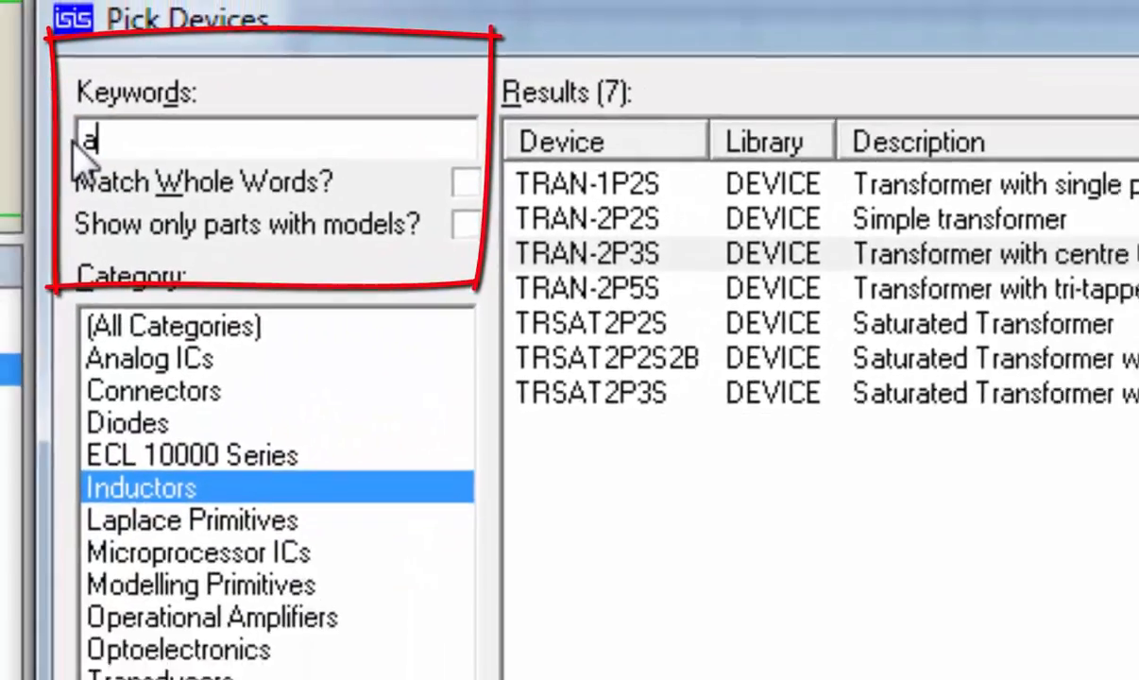
{"action": "type", "text": "lterna"}
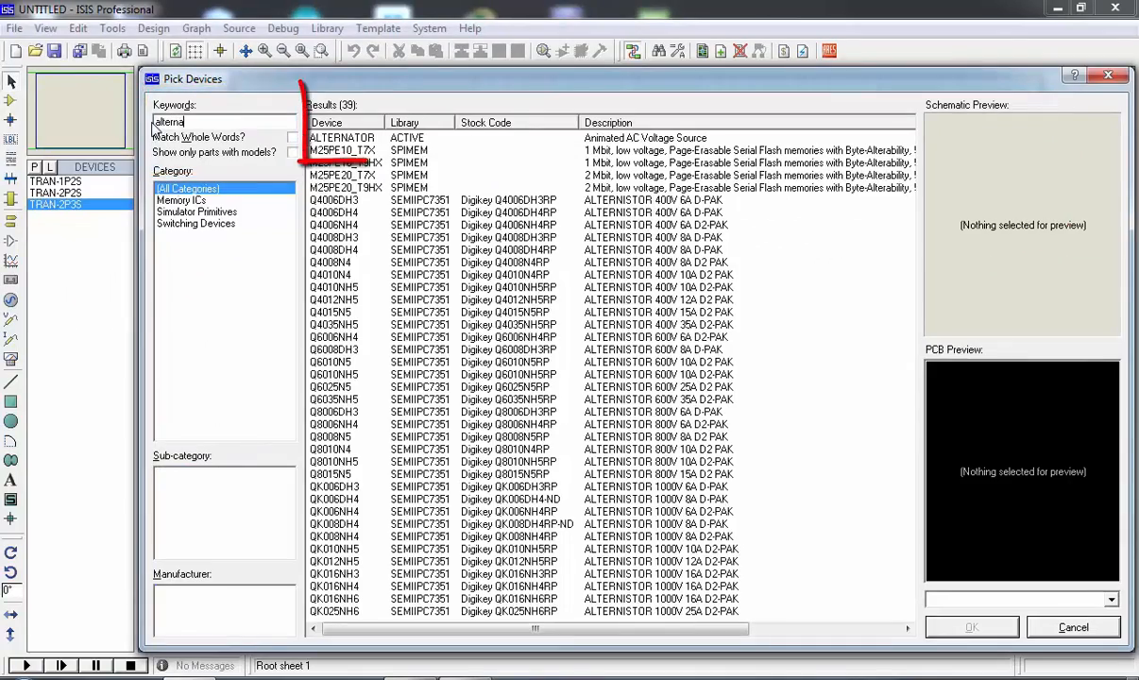
{"action": "double_click", "coordinate": [387, 141]}
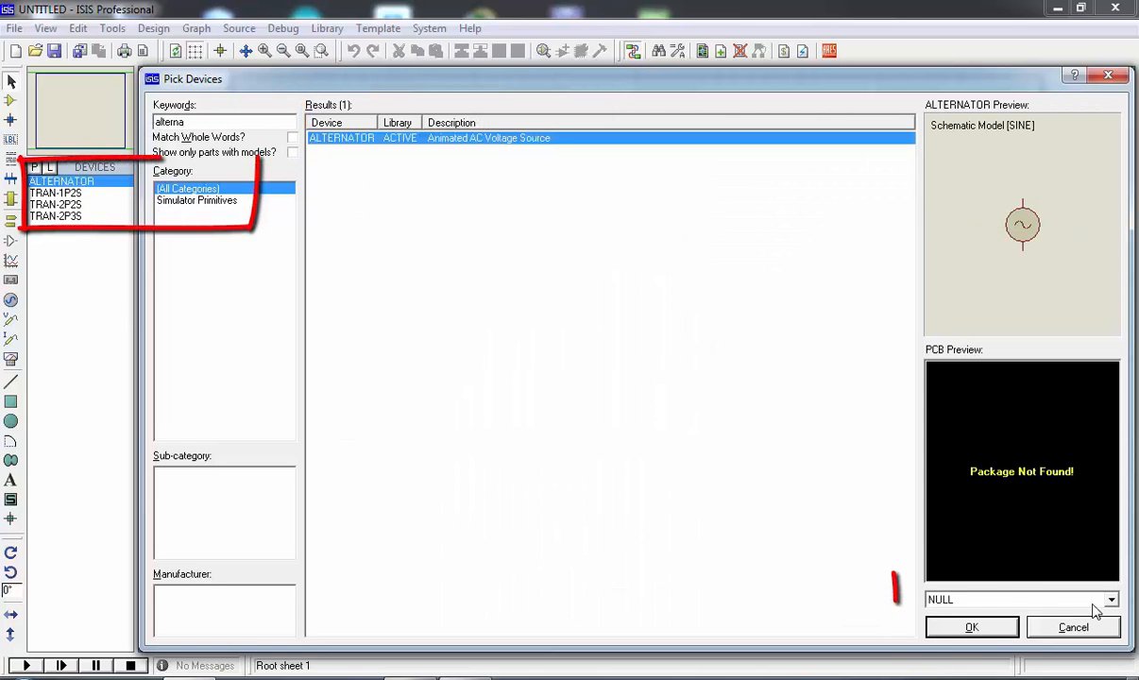
{"action": "left_click", "coordinate": [972, 627]}
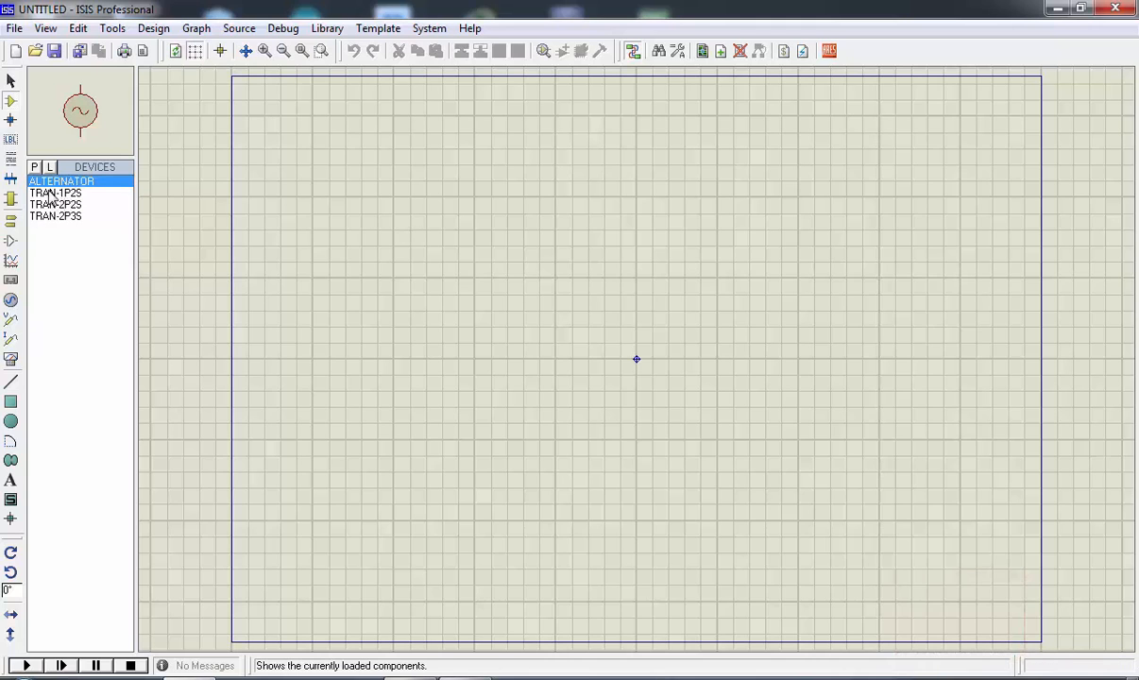
Place TRAN-1P2S, TRAN-2P2S and TRAN-2P3S from top to bottom in a column, and the alternator to the left of the middle one
{"action": "left_click", "coordinate": [49, 193]}
{"action": "left_click", "coordinate": [645, 123]}
{"action": "left_click", "coordinate": [611, 110]}
{"action": "left_click", "coordinate": [54, 205]}
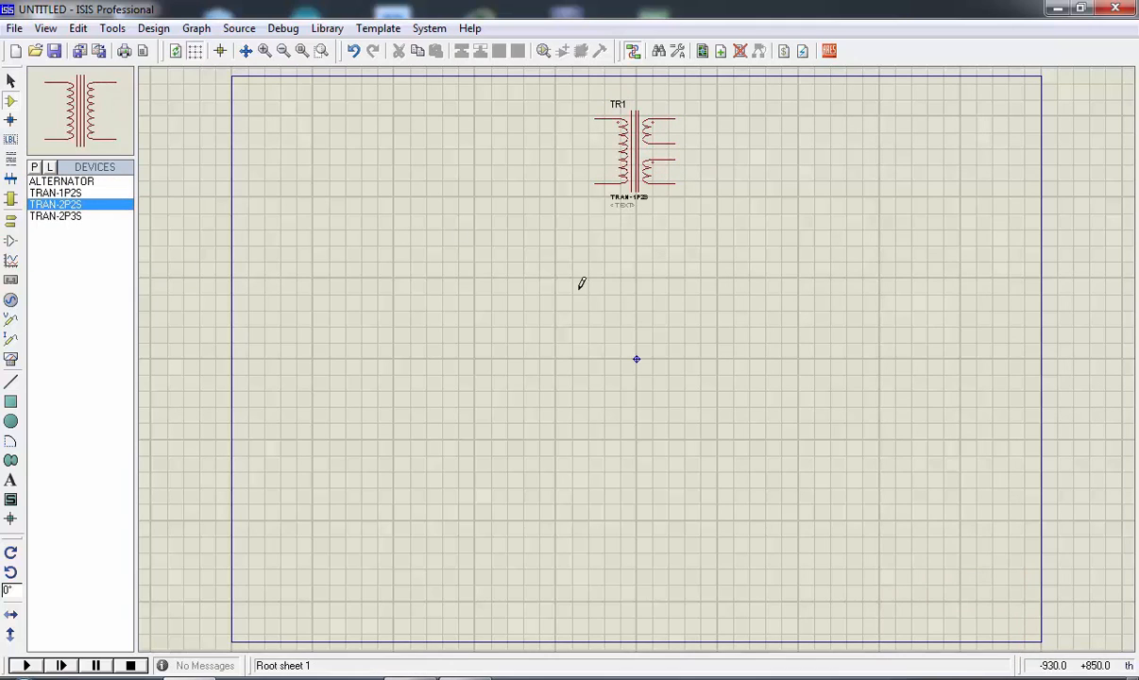
{"action": "left_click", "coordinate": [637, 306]}
{"action": "left_click", "coordinate": [636, 310]}
{"action": "left_click", "coordinate": [57, 216]}
{"action": "left_click", "coordinate": [637, 459]}
{"action": "left_click", "coordinate": [636, 471]}
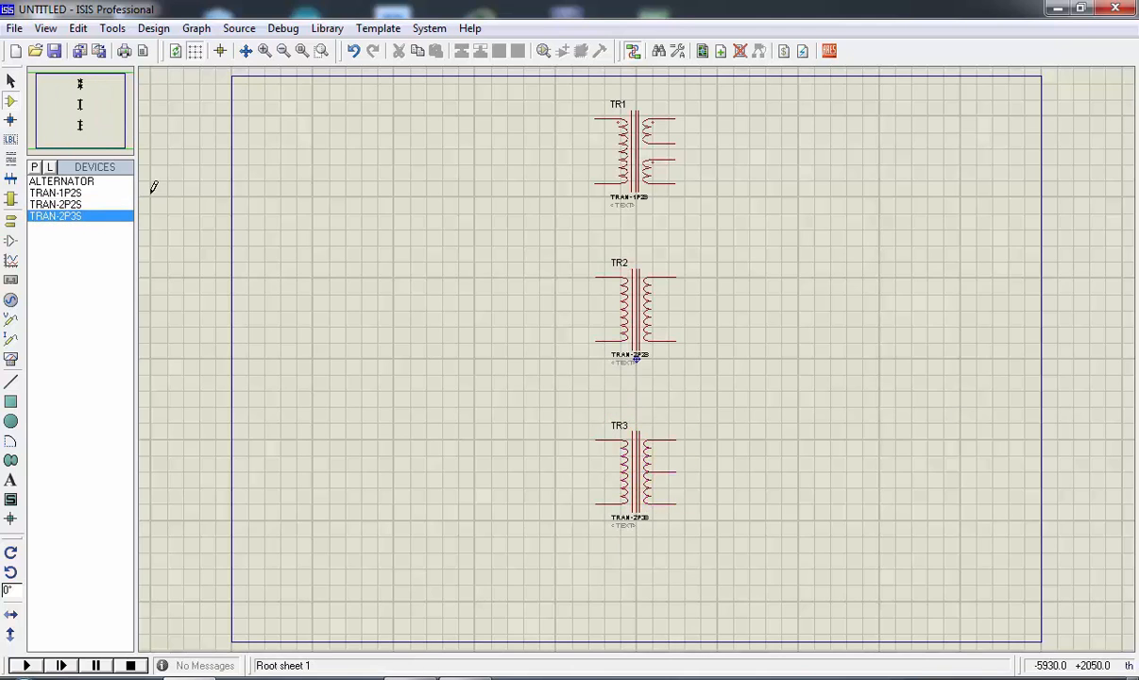
{"action": "left_click", "coordinate": [75, 181]}
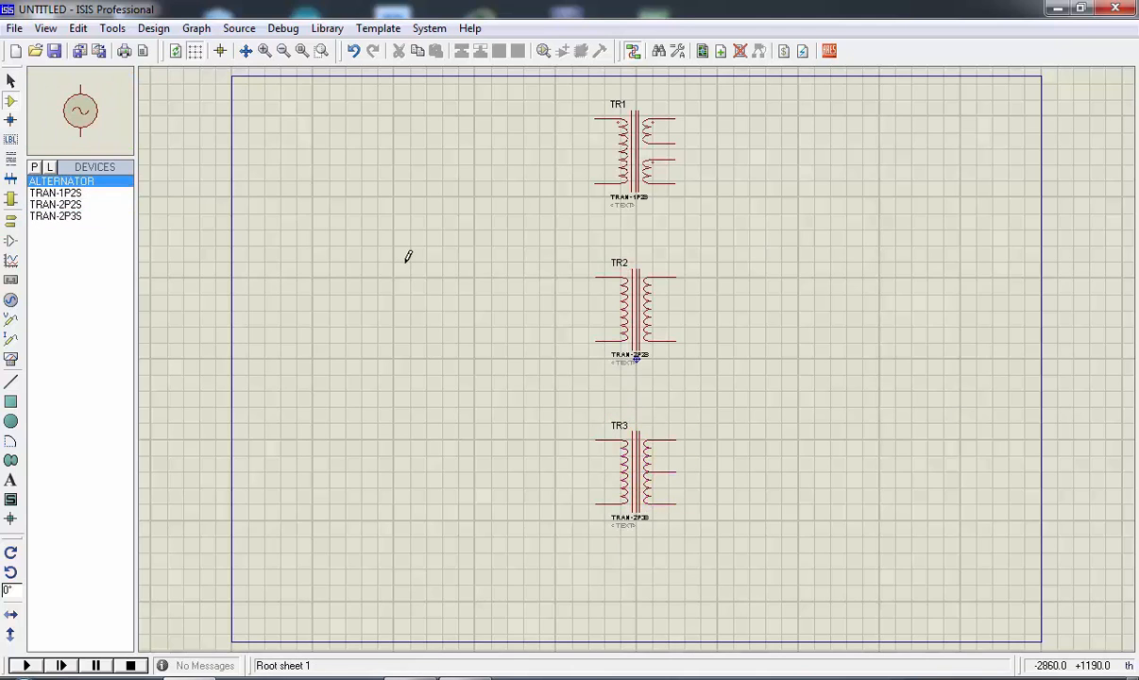
{"action": "left_click", "coordinate": [398, 308]}
{"action": "left_click", "coordinate": [398, 309]}
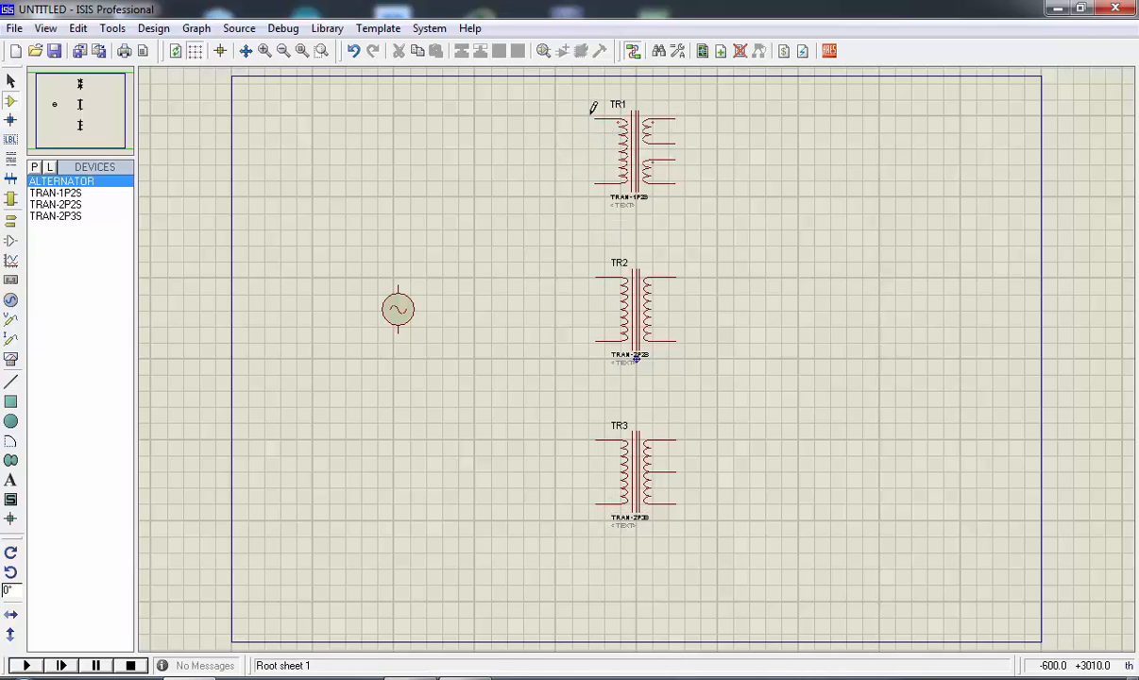
Wire the alternator's upper terminal to the upper primary terminals of TR1, TR2 and TR3
{"action": "left_click", "coordinate": [594, 117]}
{"action": "left_click", "coordinate": [398, 289]}
{"action": "left_click", "coordinate": [595, 277]}
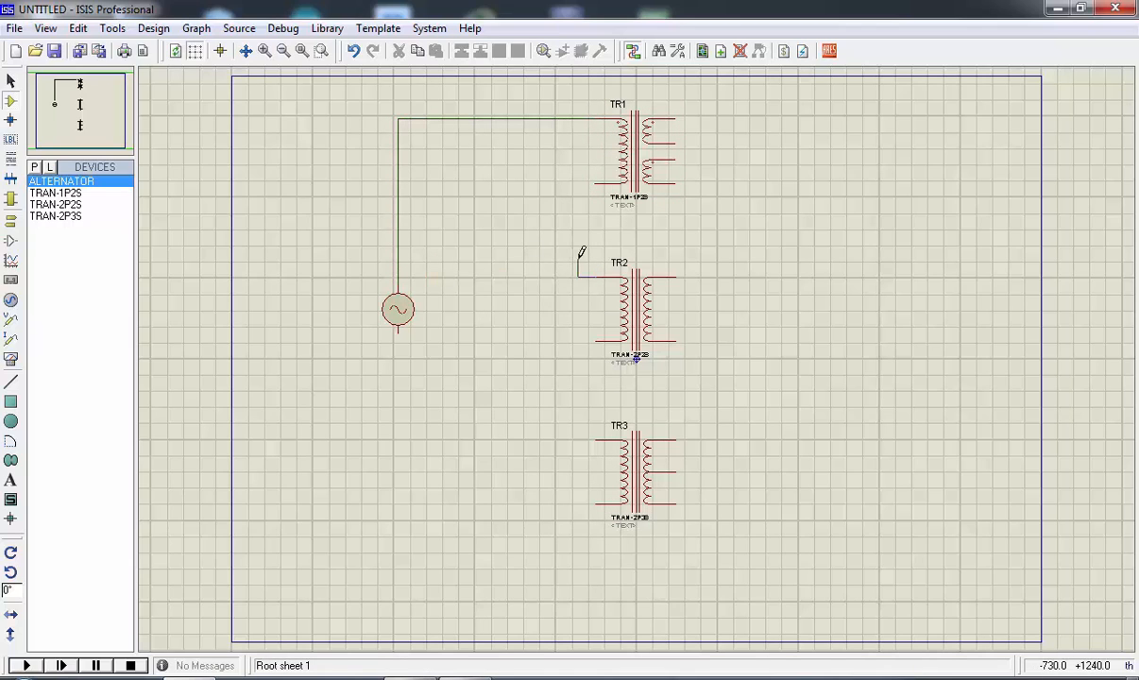
{"action": "left_click", "coordinate": [398, 245]}
{"action": "left_click", "coordinate": [595, 439]}
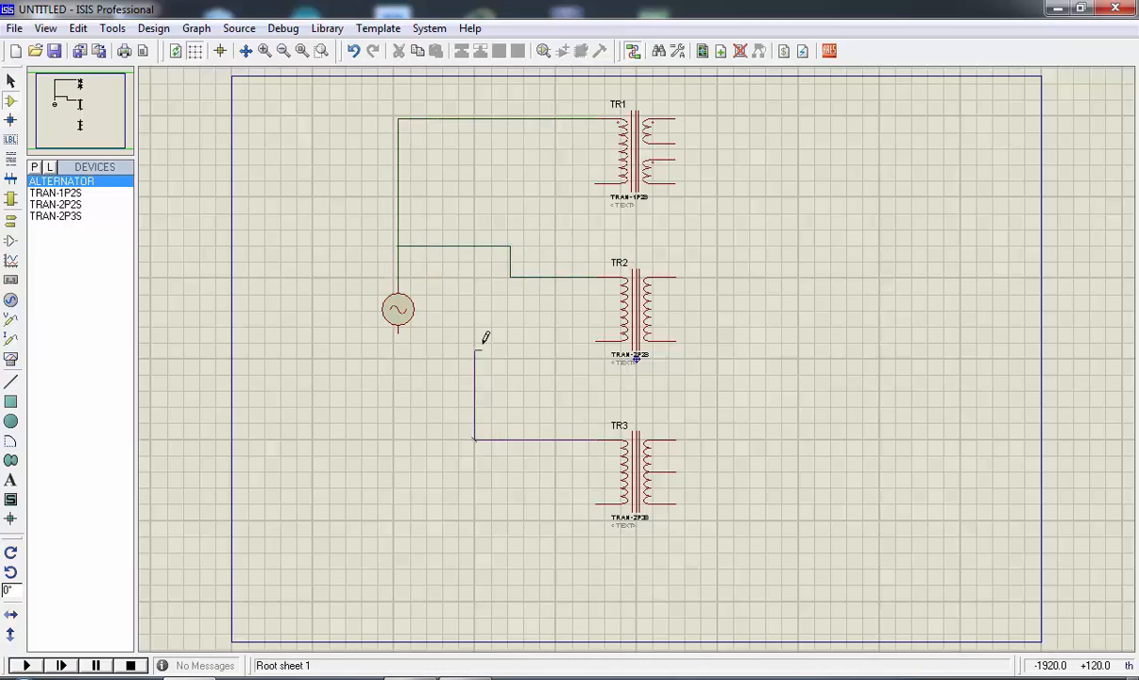
{"action": "left_click", "coordinate": [475, 247]}
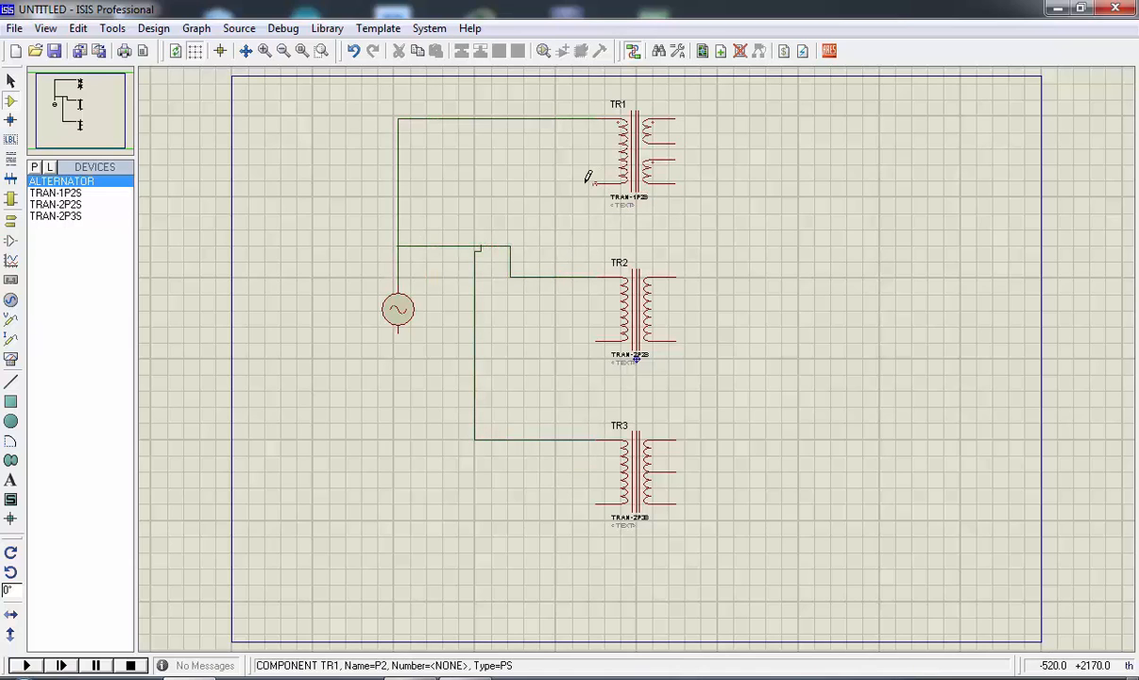
Wire the lower primary terminals of TR1, TR2 and TR3 together and connect them to the alternator's lower terminal
{"action": "left_click", "coordinate": [595, 183]}
{"action": "left_click", "coordinate": [595, 341]}
{"action": "left_click", "coordinate": [558, 341]}
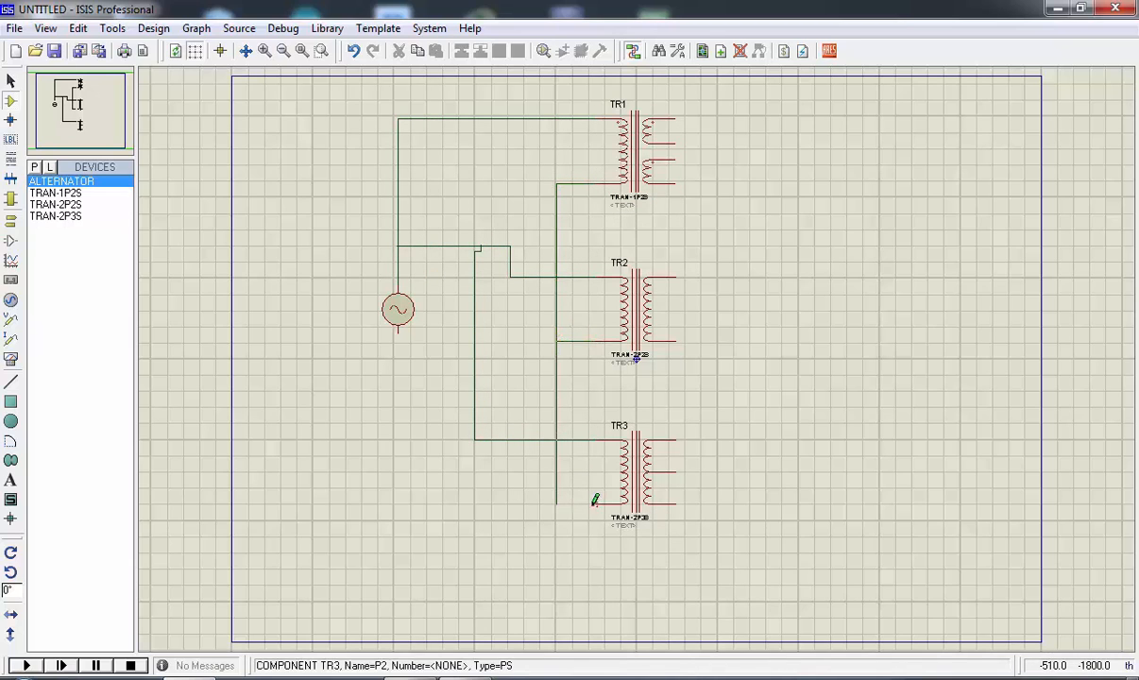
{"action": "left_click", "coordinate": [595, 503]}
{"action": "left_click", "coordinate": [557, 389]}
{"action": "left_click", "coordinate": [398, 327]}
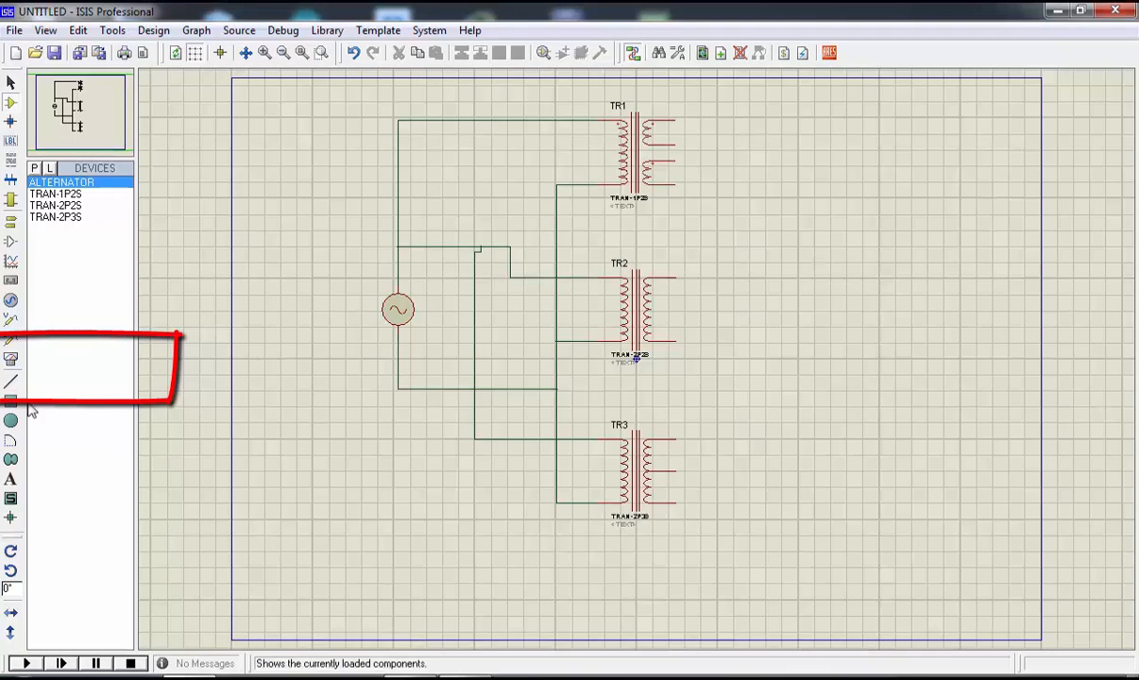
Place an AC voltmeter to the left of the alternator and wire it across the alternator's terminals
{"action": "left_click", "coordinate": [11, 361]}
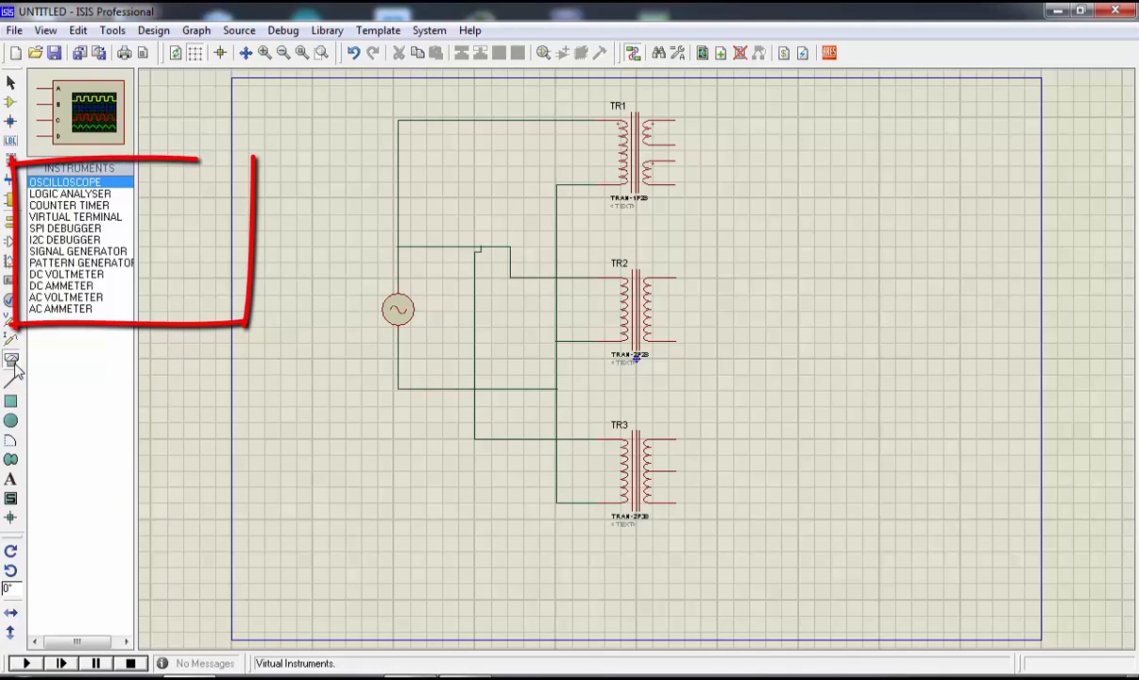
{"action": "left_click", "coordinate": [66, 296]}
{"action": "left_click", "coordinate": [323, 308]}
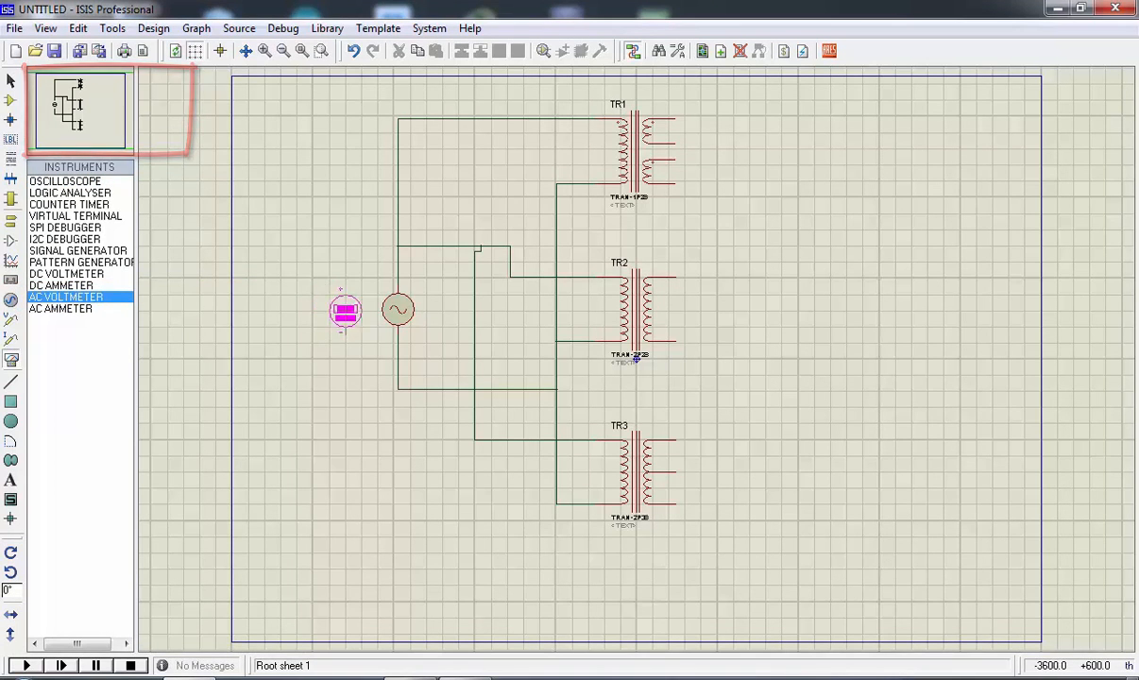
{"action": "left_click", "coordinate": [332, 319]}
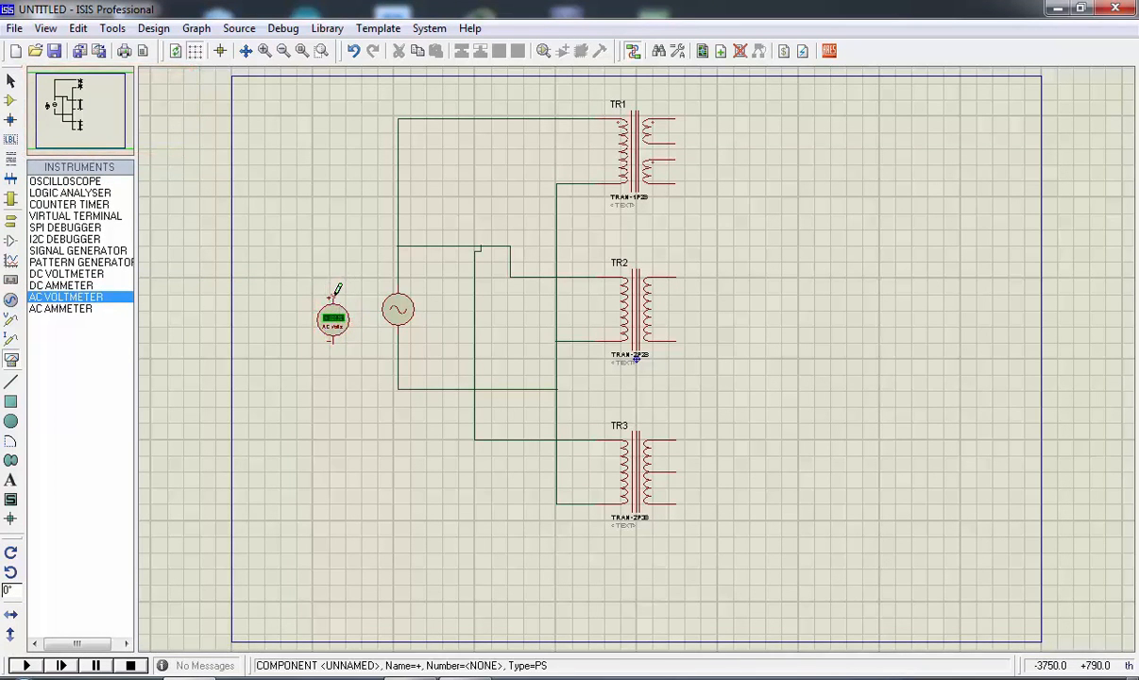
{"action": "left_click", "coordinate": [332, 297]}
{"action": "left_click", "coordinate": [398, 269]}
{"action": "left_click", "coordinate": [332, 340]}
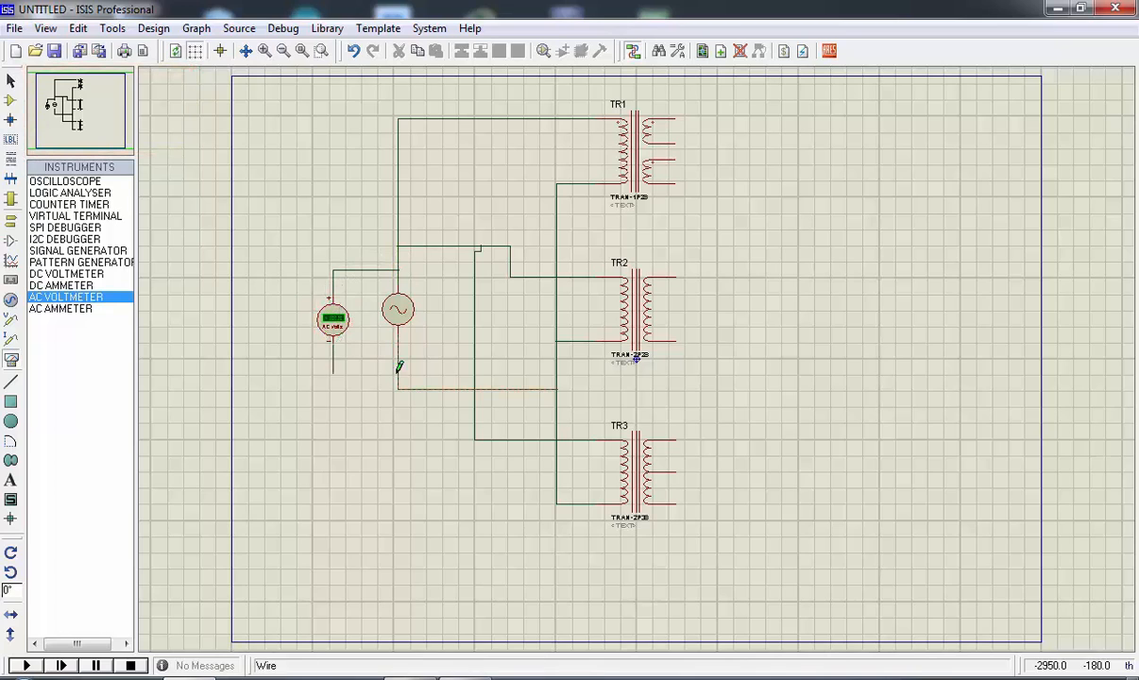
{"action": "left_click", "coordinate": [398, 377]}
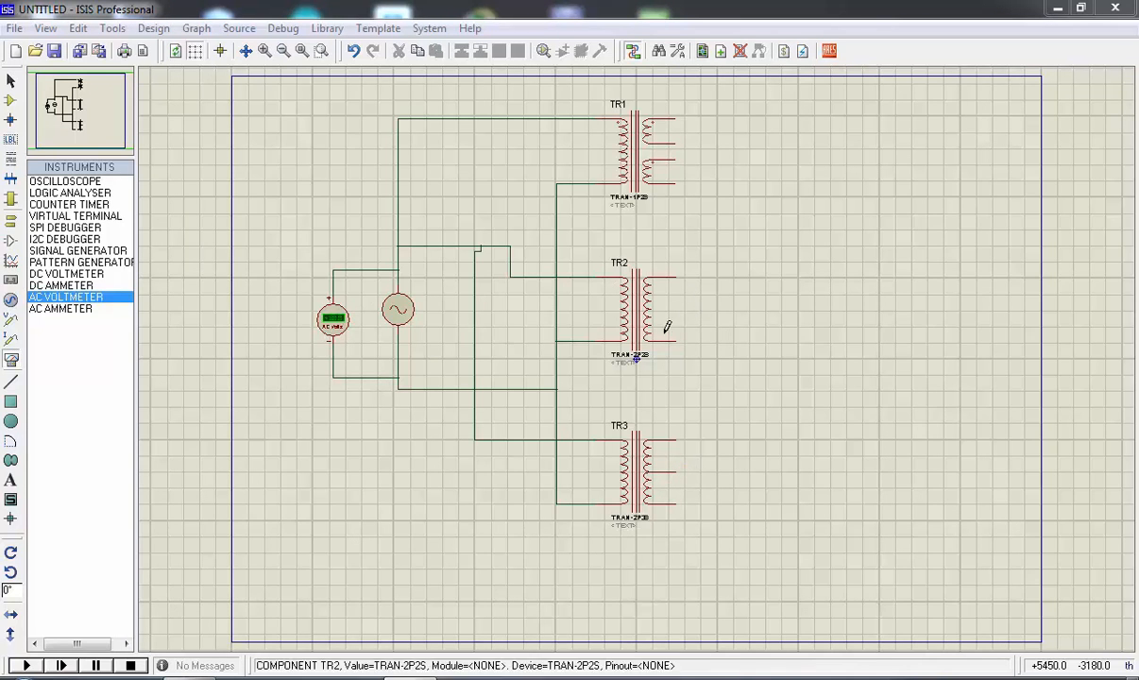
Place an AC voltmeter to the right of TR2 and wire it across the secondary winding
{"action": "left_click", "coordinate": [744, 302]}
{"action": "left_click", "coordinate": [749, 312]}
{"action": "left_click", "coordinate": [676, 278]}
{"action": "left_click", "coordinate": [749, 287]}
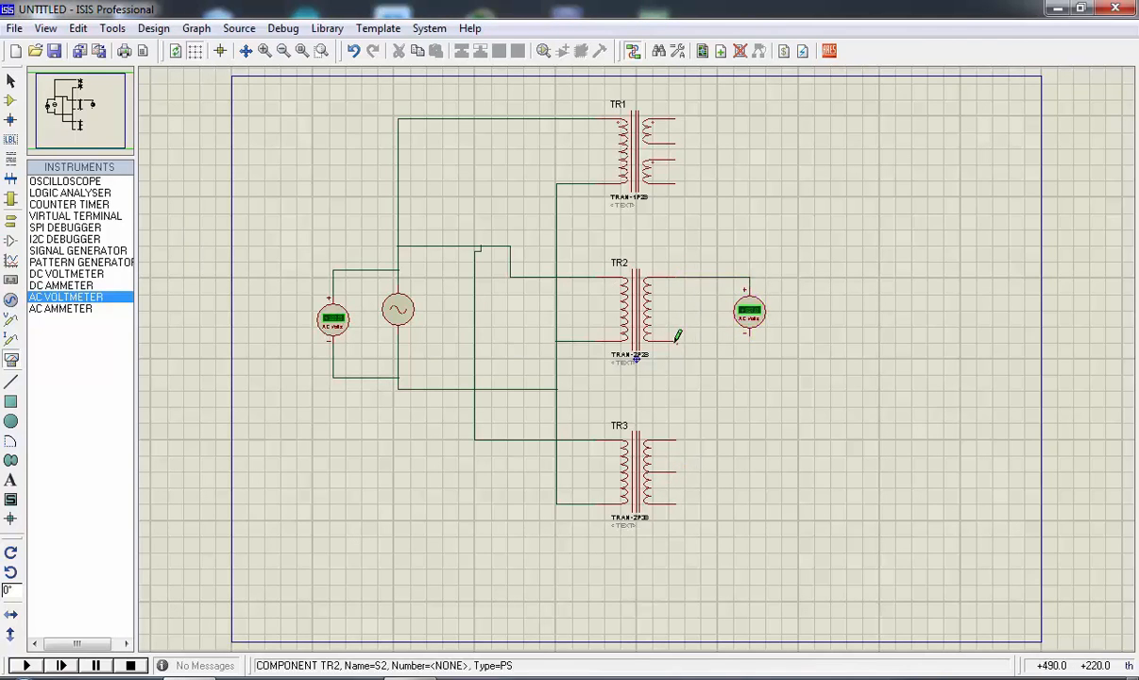
{"action": "left_click", "coordinate": [676, 341]}
{"action": "left_click", "coordinate": [748, 335]}
Place two AC voltmeters to the right of TR1 and wire one across each of its secondary windings
{"action": "left_click", "coordinate": [752, 184]}
{"action": "left_click", "coordinate": [748, 189]}
{"action": "left_click", "coordinate": [752, 111]}
{"action": "left_click", "coordinate": [750, 114]}
{"action": "left_click", "coordinate": [675, 118]}
{"action": "left_click", "coordinate": [749, 86]}
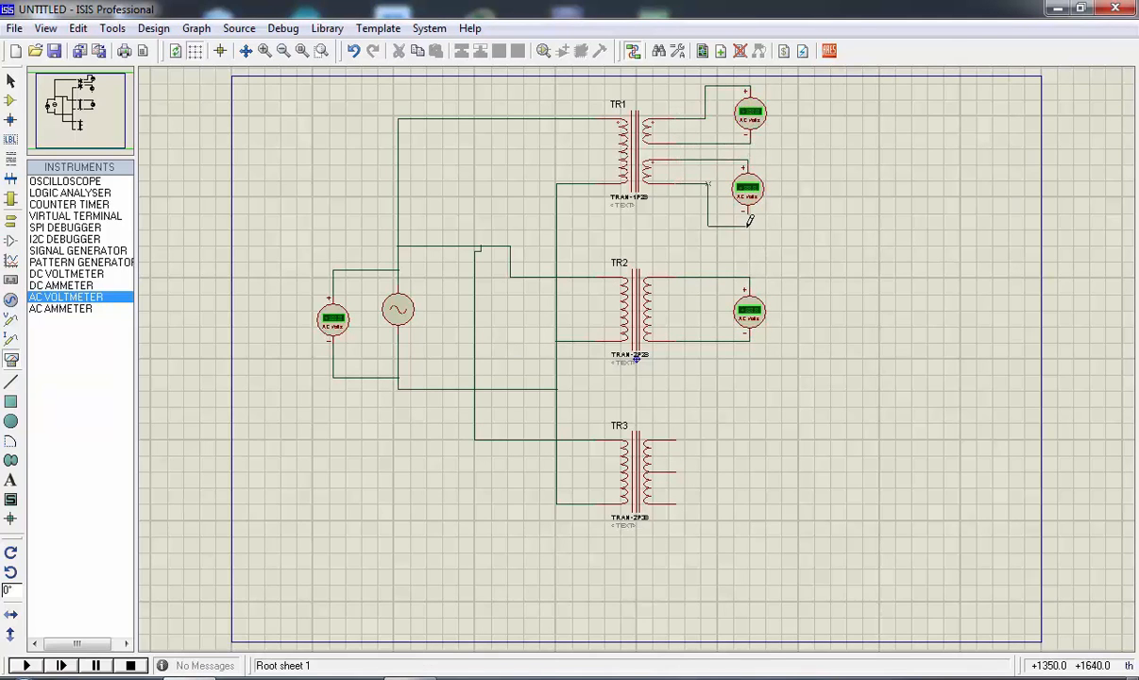
Place three AC voltmeters beside TR3 and wire them across each half and the full width of the centre-tapped secondary
{"action": "left_click", "coordinate": [758, 458]}
{"action": "left_click", "coordinate": [754, 440]}
{"action": "left_click", "coordinate": [753, 510]}
{"action": "left_click", "coordinate": [753, 519]}
{"action": "left_click", "coordinate": [814, 479]}
{"action": "left_click", "coordinate": [819, 475]}
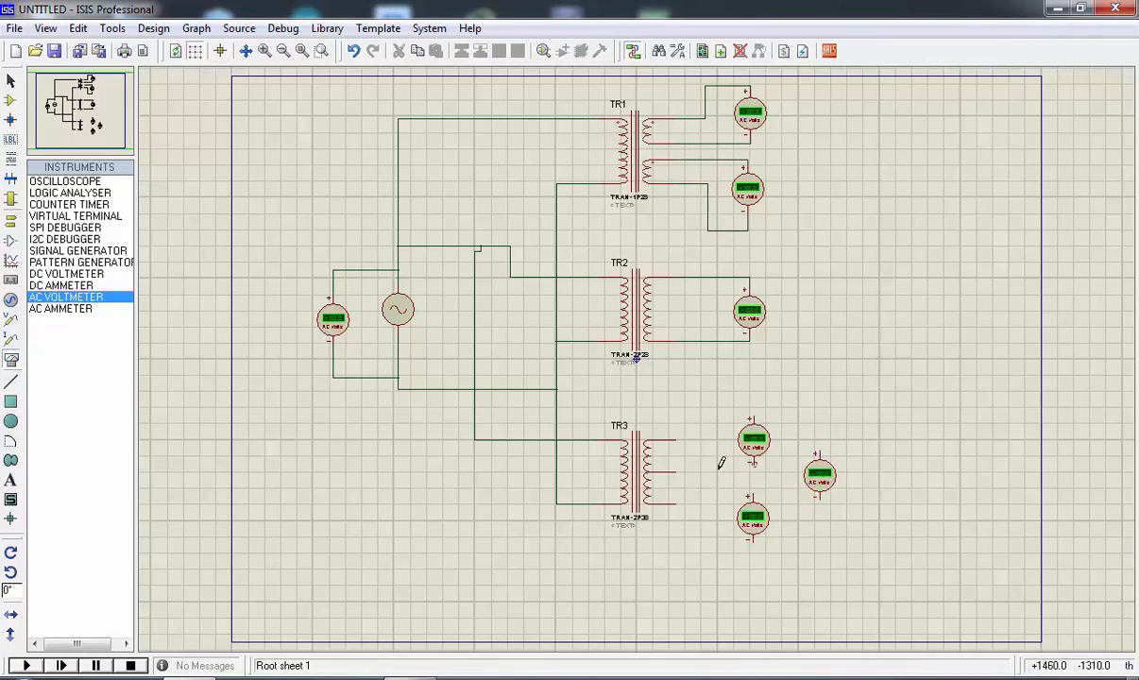
{"action": "left_click", "coordinate": [676, 472]}
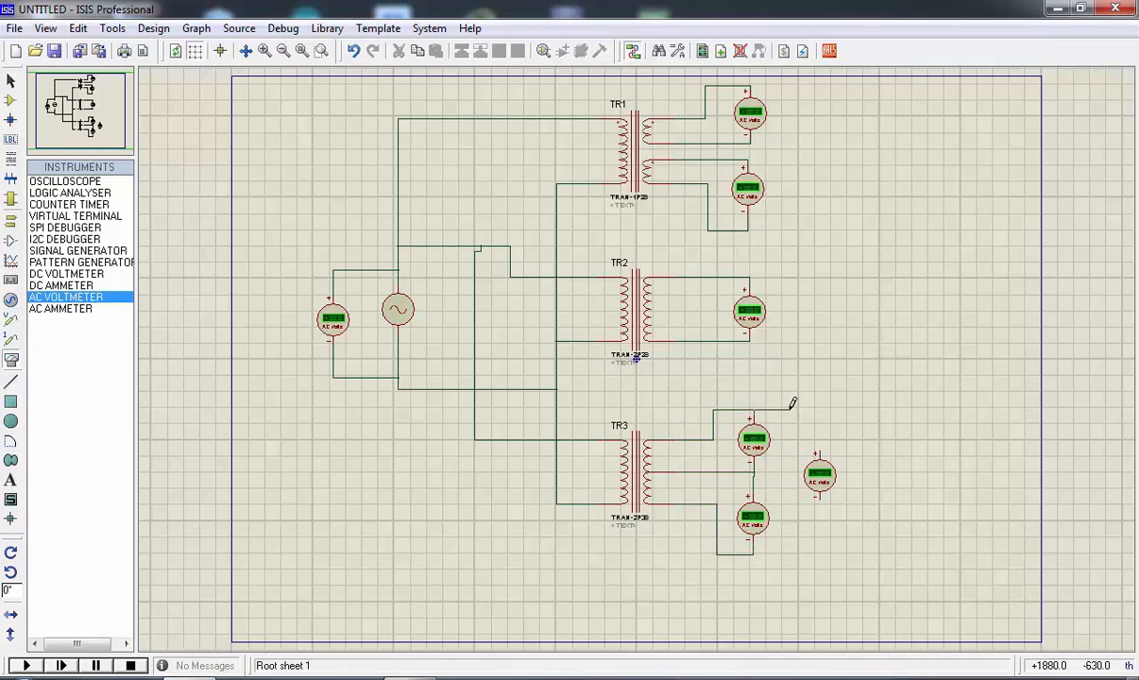
{"action": "left_click", "coordinate": [819, 497]}
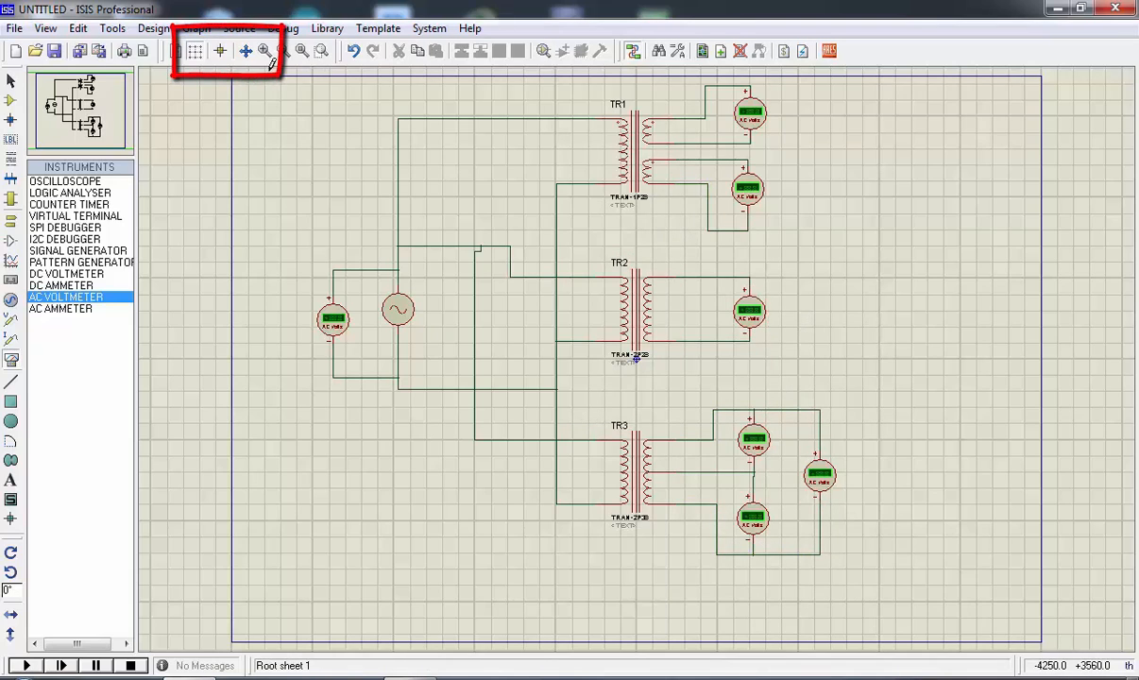
Hide the sheet's grid and run the circuit simulation
{"action": "left_click", "coordinate": [195, 55]}
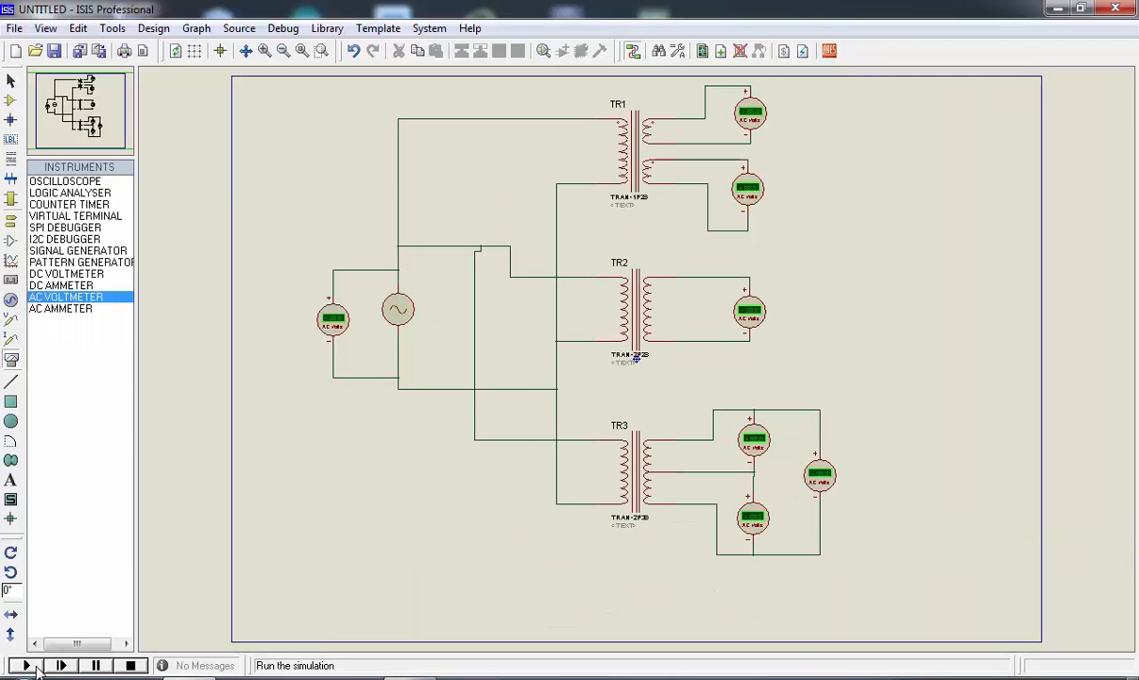
{"action": "left_click", "coordinate": [31, 666]}
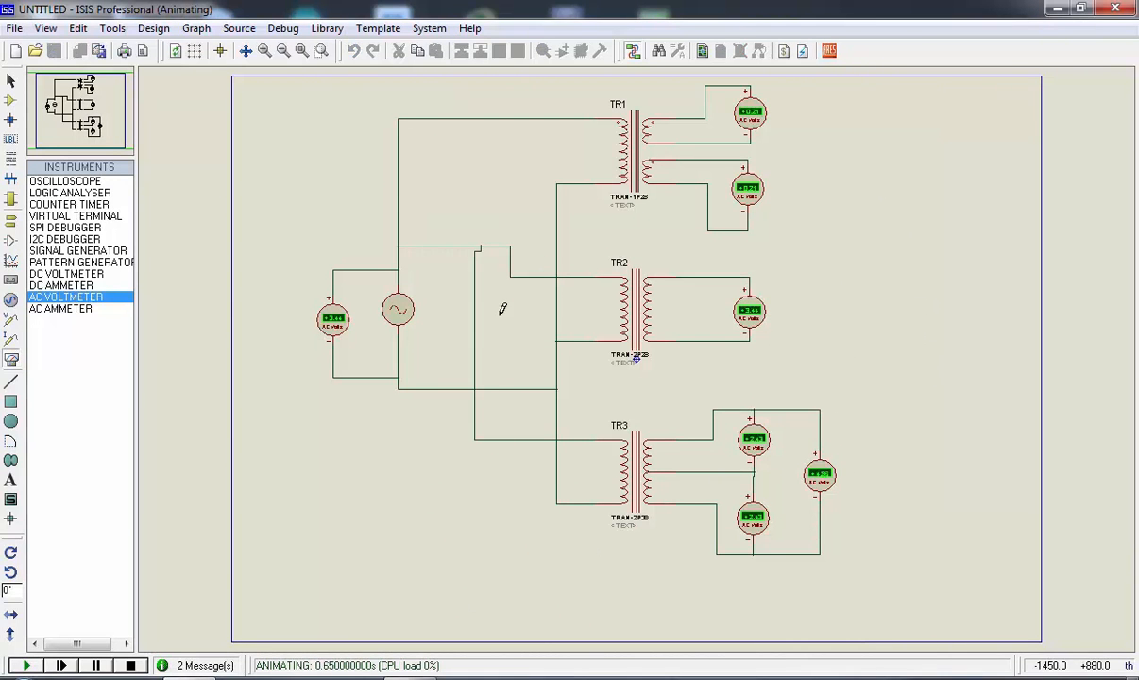
Examine the AC voltmeter readings at the alternator and at the secondaries of TR1, TR2 and TR3
{"action": "scroll", "coordinate": [337, 342], "scroll_direction": "up", "scroll_amount": 2}
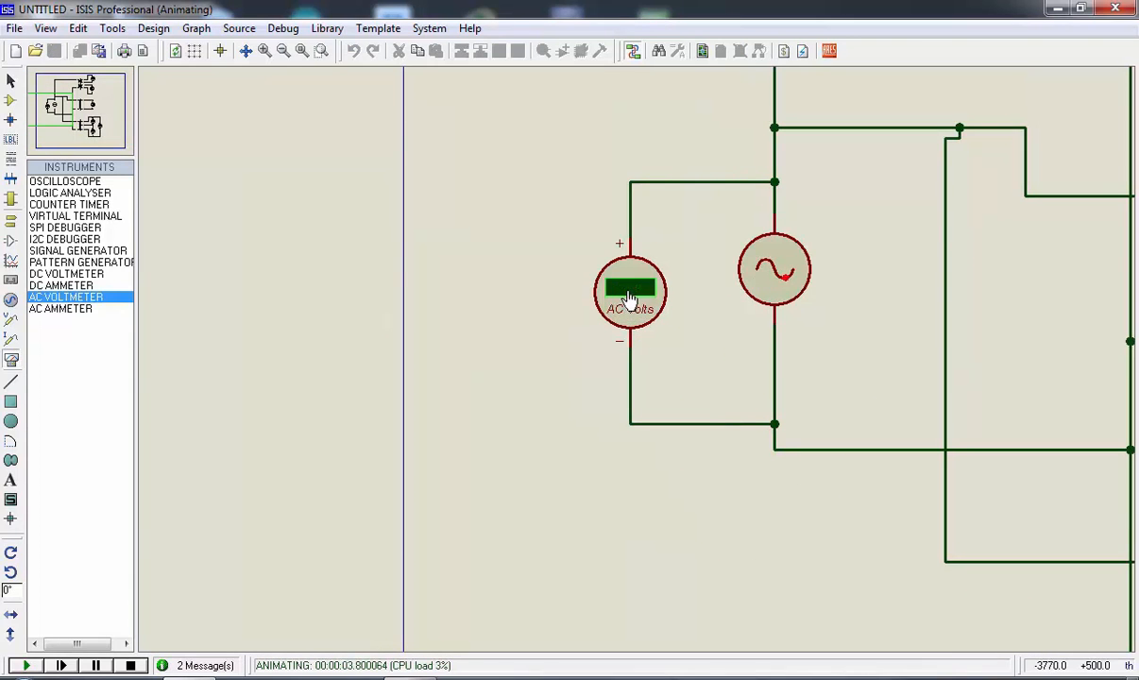
{"action": "scroll", "coordinate": [629, 299], "scroll_direction": "down", "scroll_amount": 3}
{"action": "scroll", "coordinate": [908, 227], "scroll_direction": "up", "scroll_amount": 3}
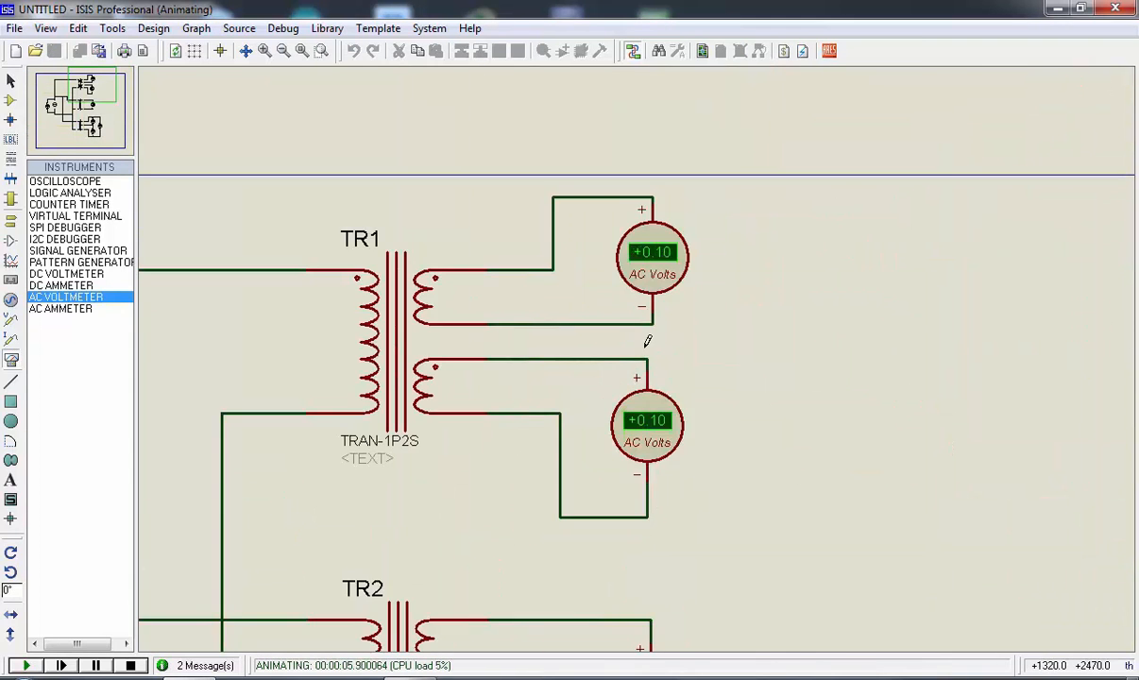
{"action": "scroll", "coordinate": [666, 458], "scroll_direction": "down", "scroll_amount": 3}
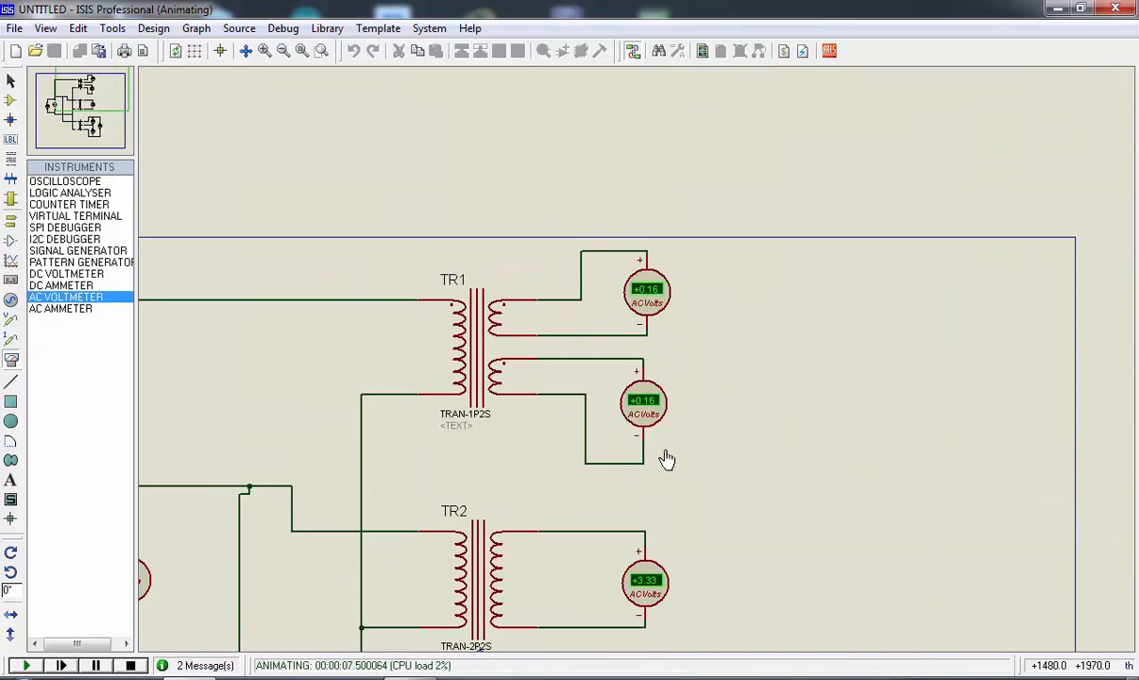
{"action": "scroll", "coordinate": [633, 353], "scroll_direction": "up", "scroll_amount": 3}
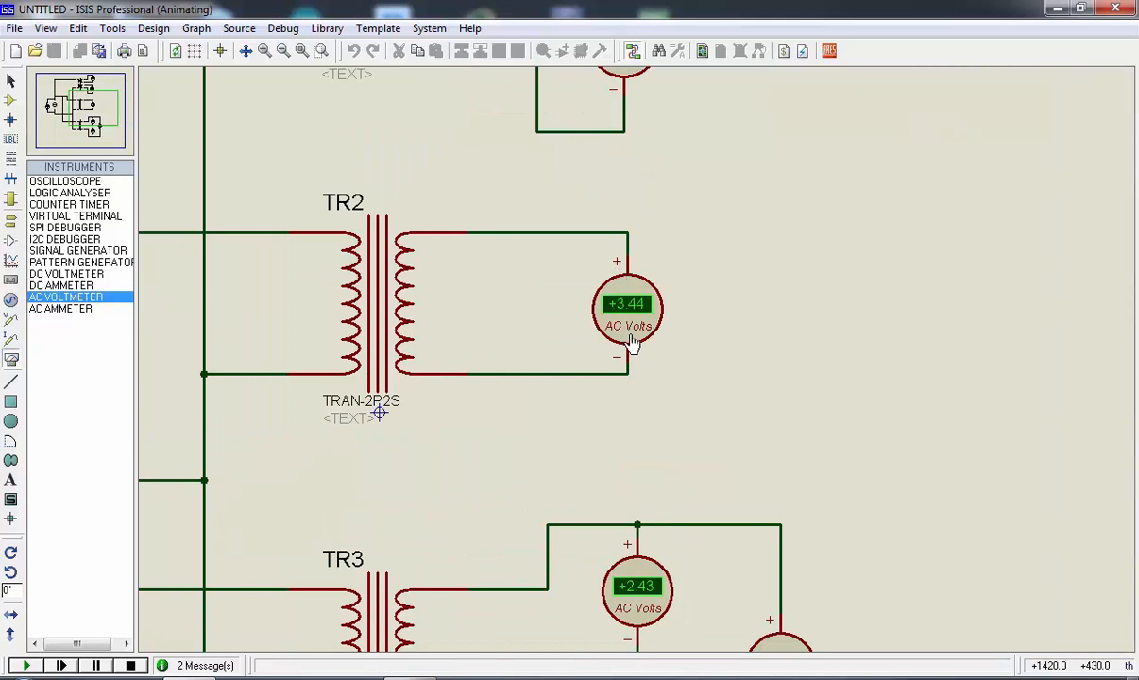
{"action": "scroll", "coordinate": [633, 335], "scroll_direction": "down", "scroll_amount": 3}
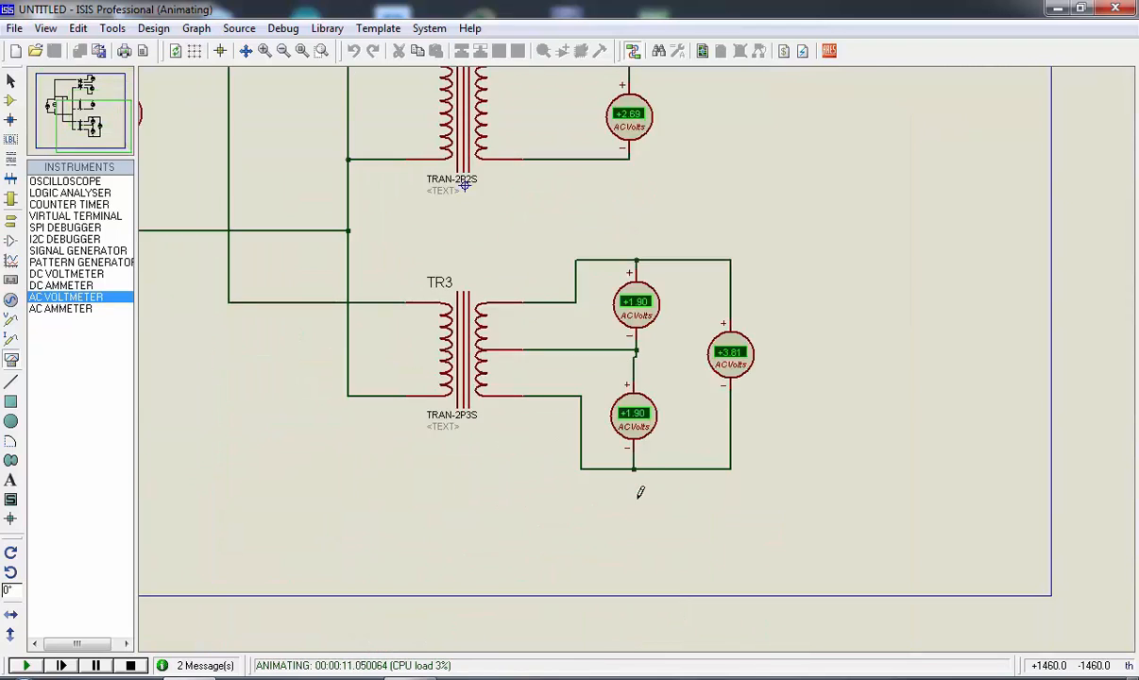
Examine the voltmeter readings across TR3's centre-tapped secondary, followed by those across the whole sheet
{"action": "scroll", "coordinate": [638, 347], "scroll_direction": "up", "scroll_amount": 3}
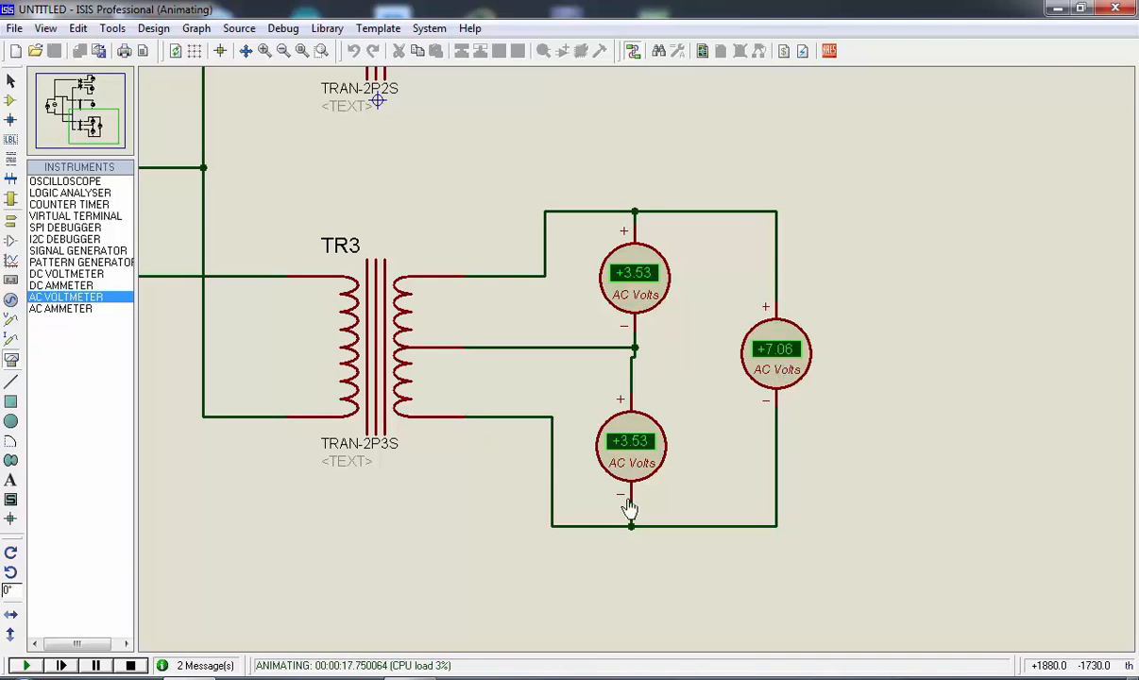
{"action": "scroll", "coordinate": [483, 463], "scroll_direction": "down", "scroll_amount": 2}
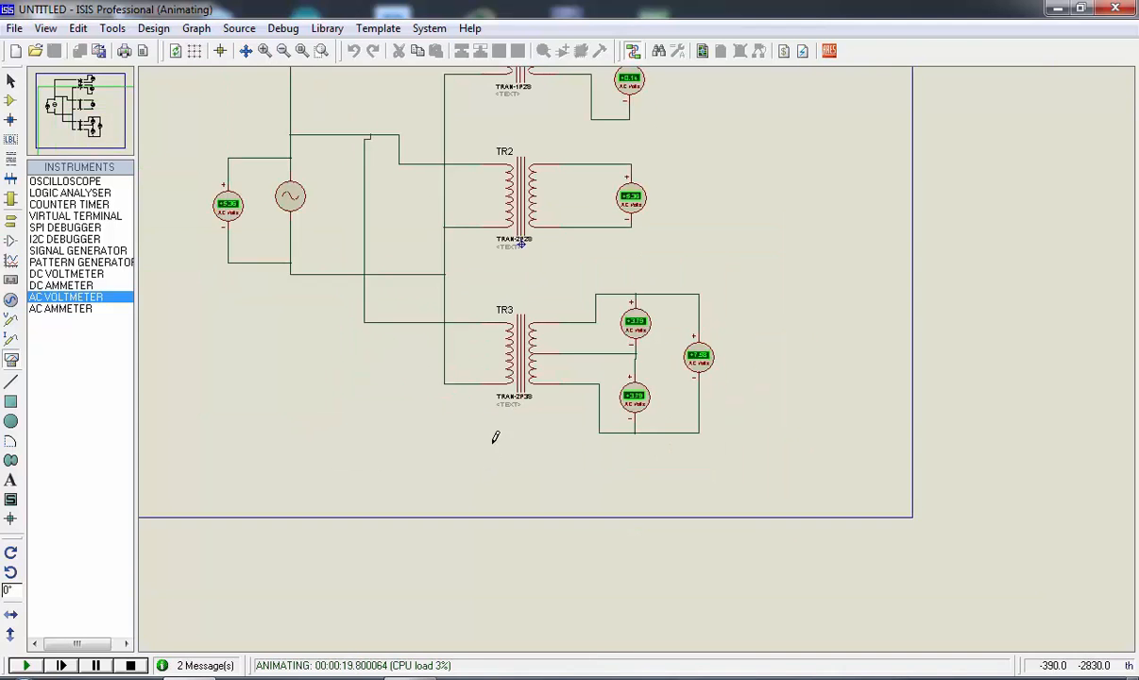
{"action": "left_click", "coordinate": [301, 50]}
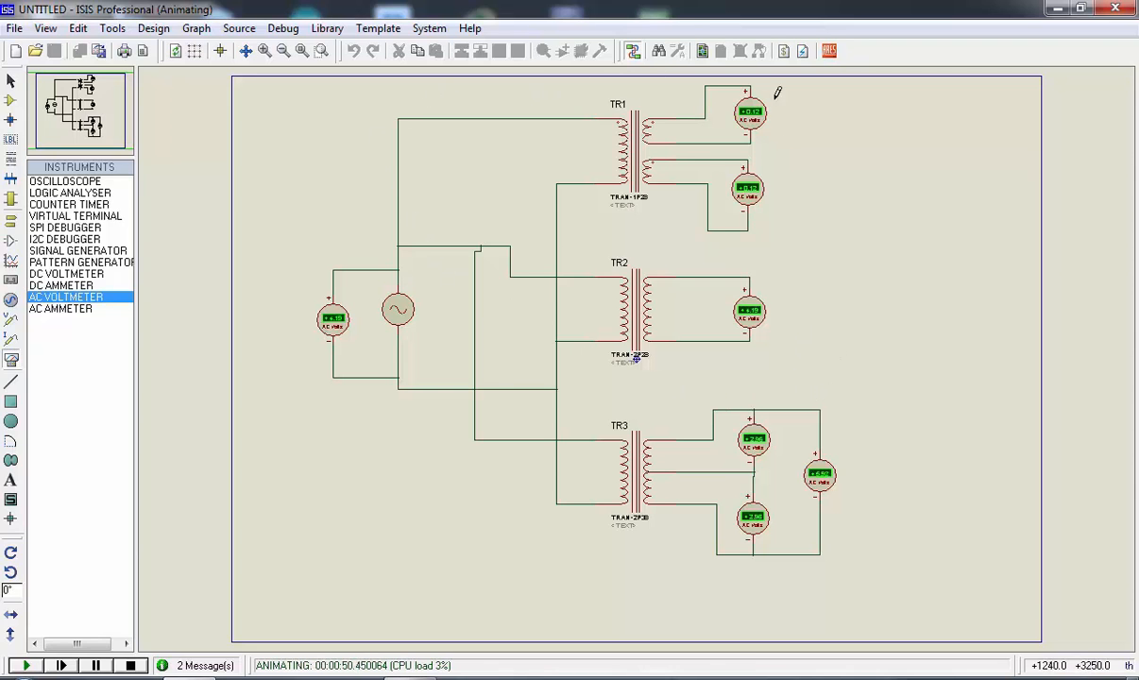
Stop the simulation and enter 220V amplitude and 60Hz frequency in the alternator's properties
{"action": "left_click", "coordinate": [131, 666]}
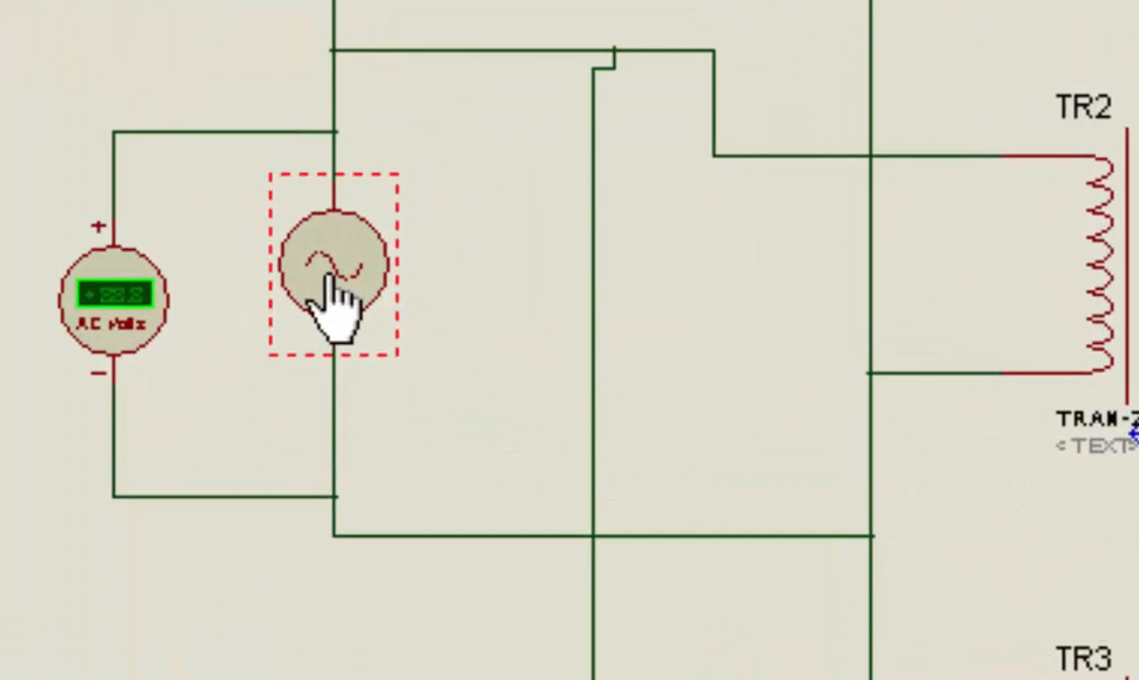
{"action": "right_click", "coordinate": [330, 276]}
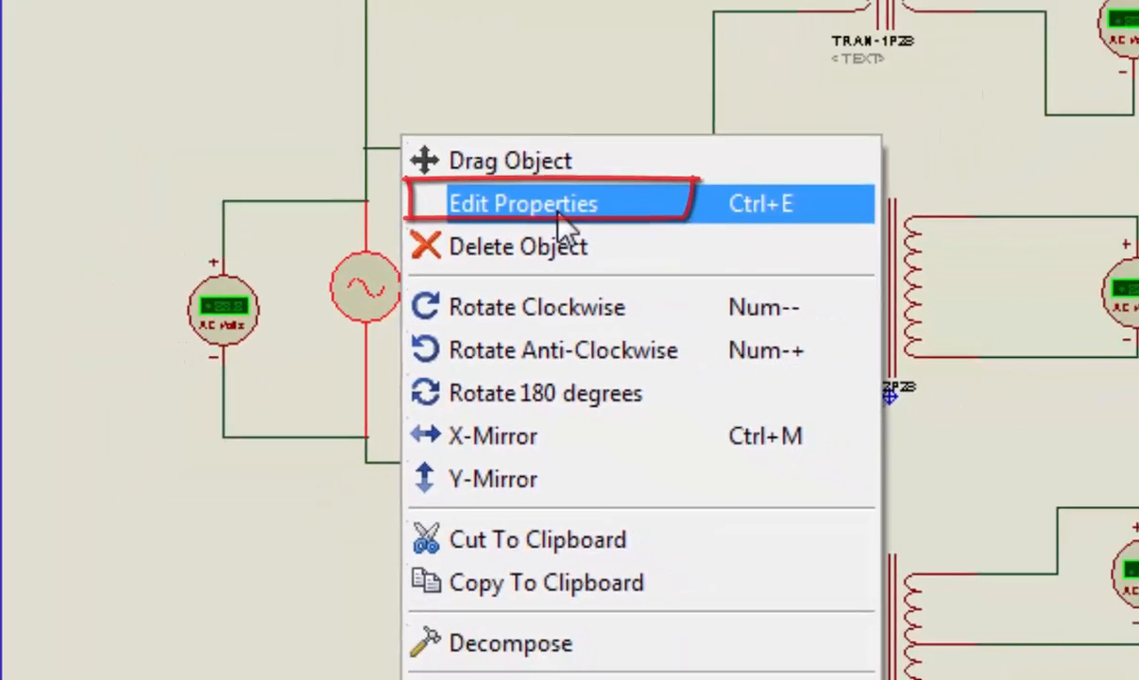
{"action": "left_click", "coordinate": [631, 151]}
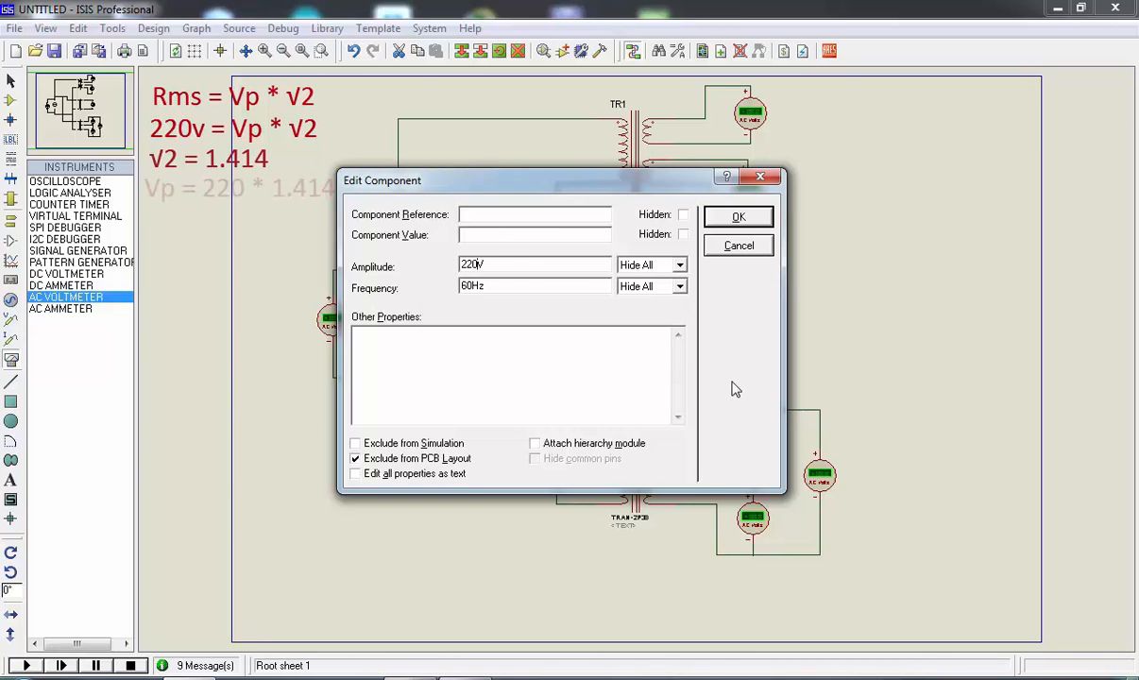
Open the Windows calculator and compute 220 multiplied by the square root of 2
{"action": "key", "text": "super+r"}
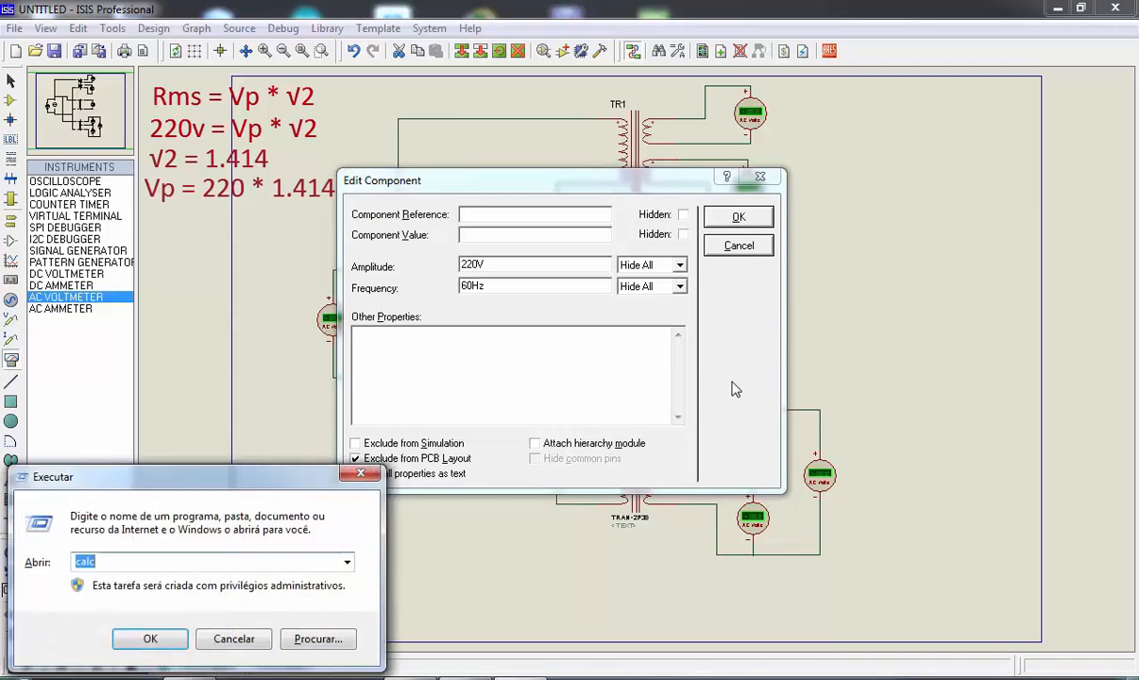
{"action": "key", "text": "Return"}
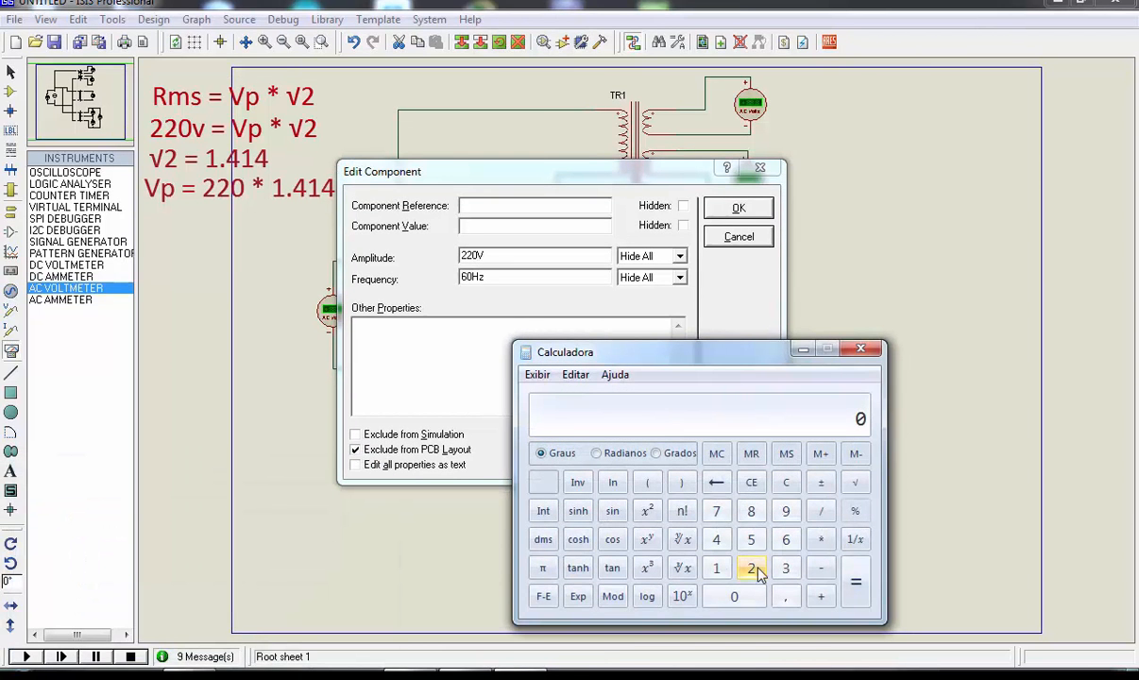
{"action": "left_click", "coordinate": [755, 567]}
{"action": "left_click", "coordinate": [756, 568]}
{"action": "left_click", "coordinate": [758, 599]}
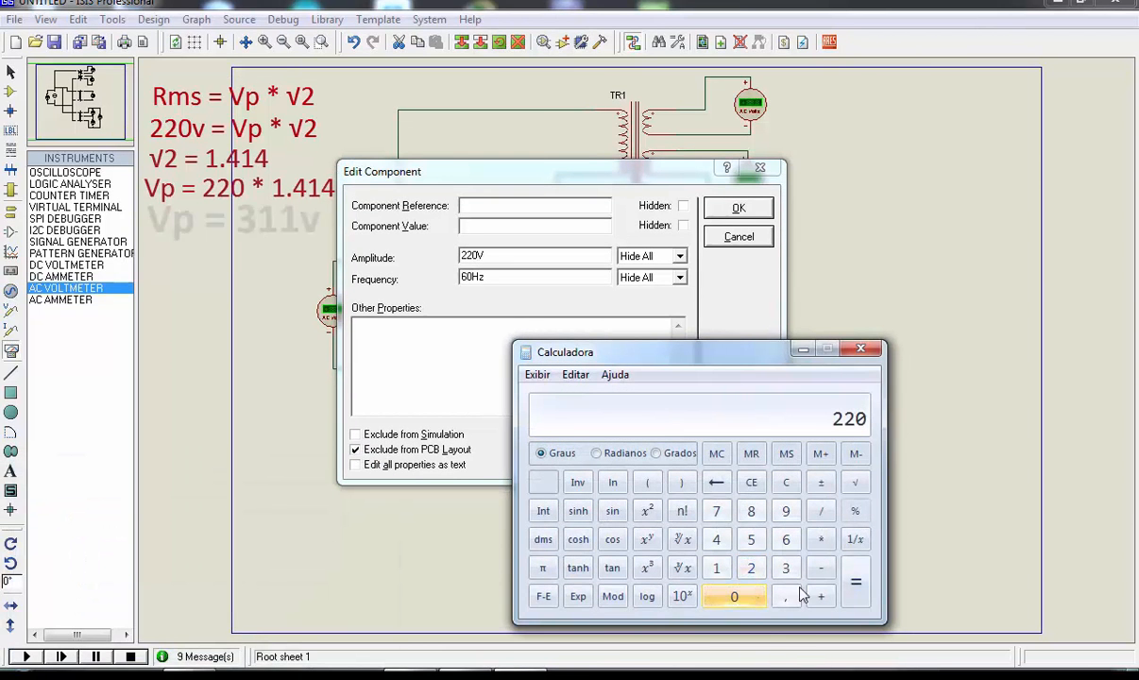
{"action": "left_click", "coordinate": [821, 539]}
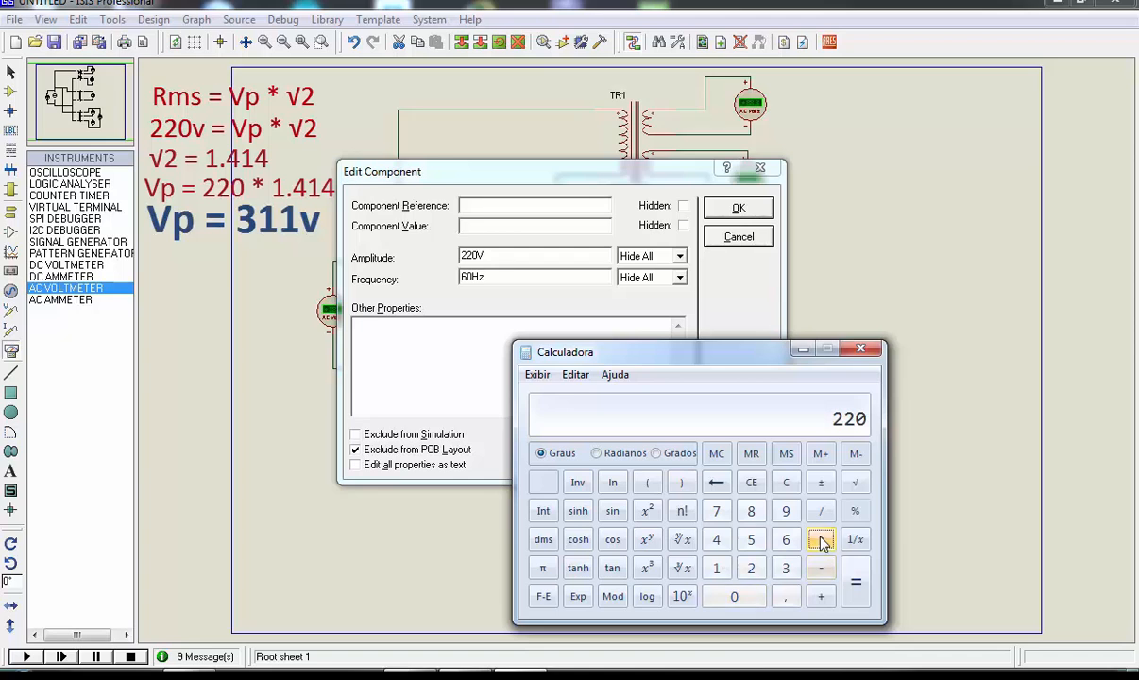
{"action": "left_click", "coordinate": [752, 569]}
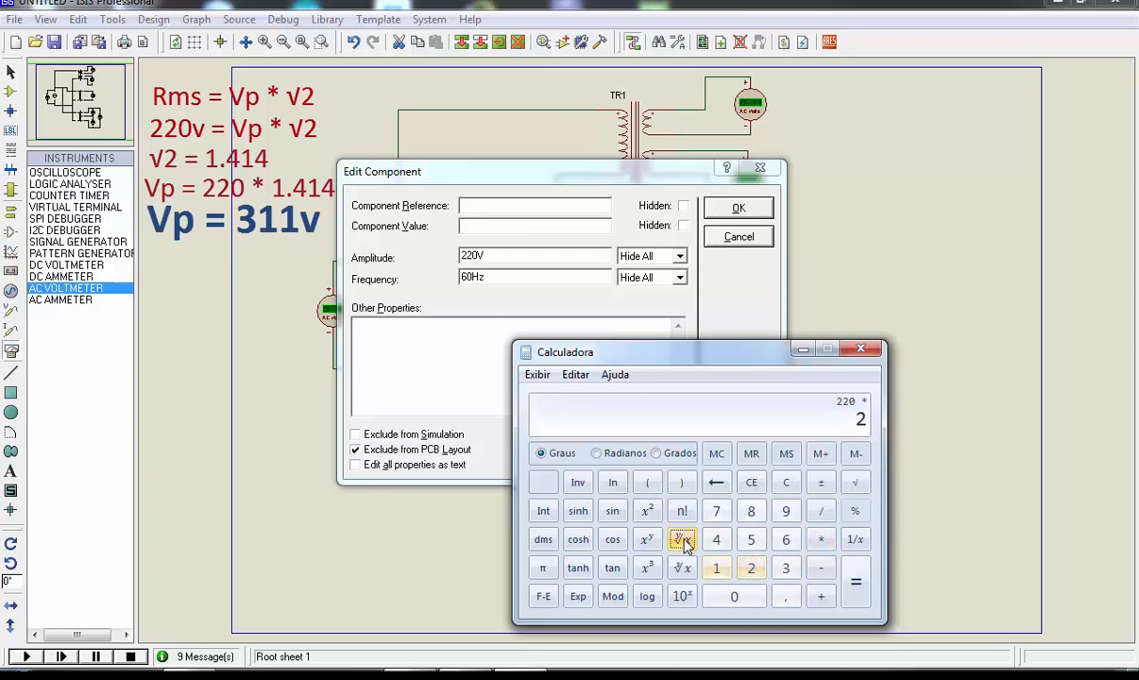
{"action": "left_click", "coordinate": [682, 539]}
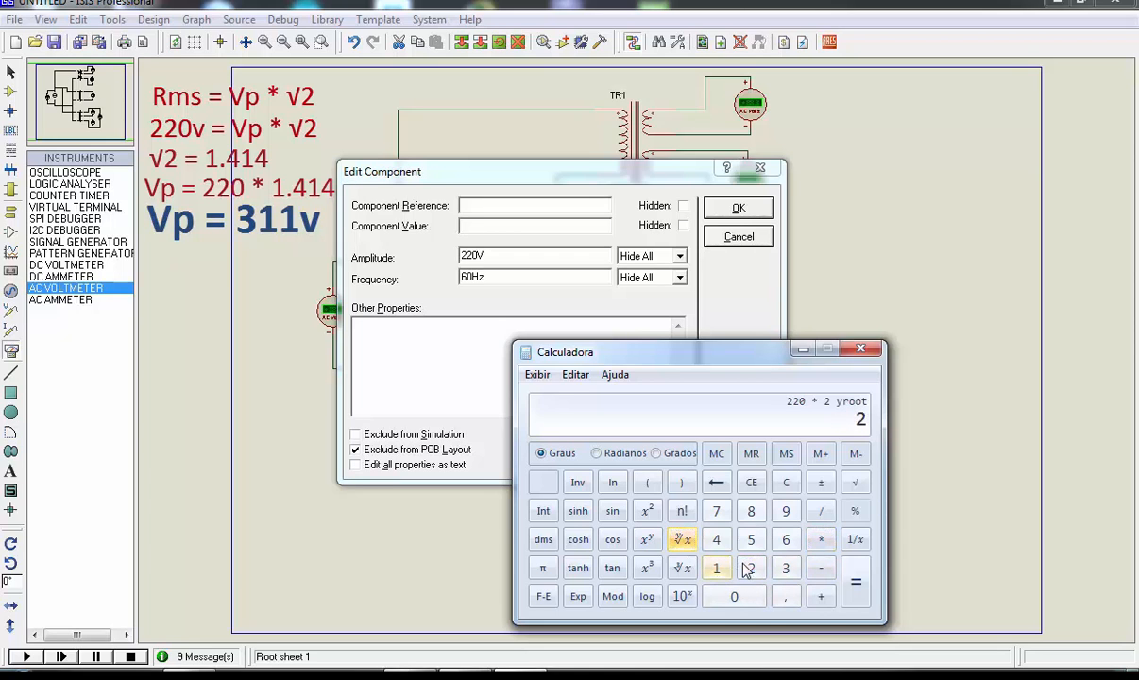
{"action": "left_click", "coordinate": [854, 582]}
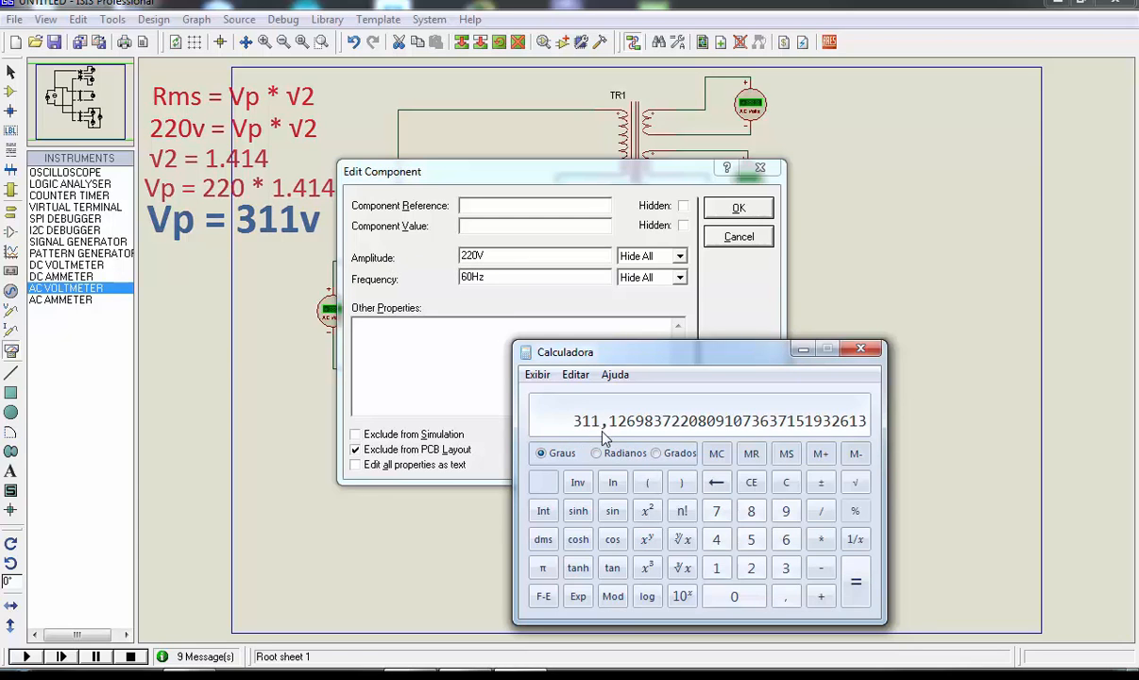
Clear the calculator and compute 110 multiplied by the square root of 2
{"action": "left_click", "coordinate": [790, 486]}
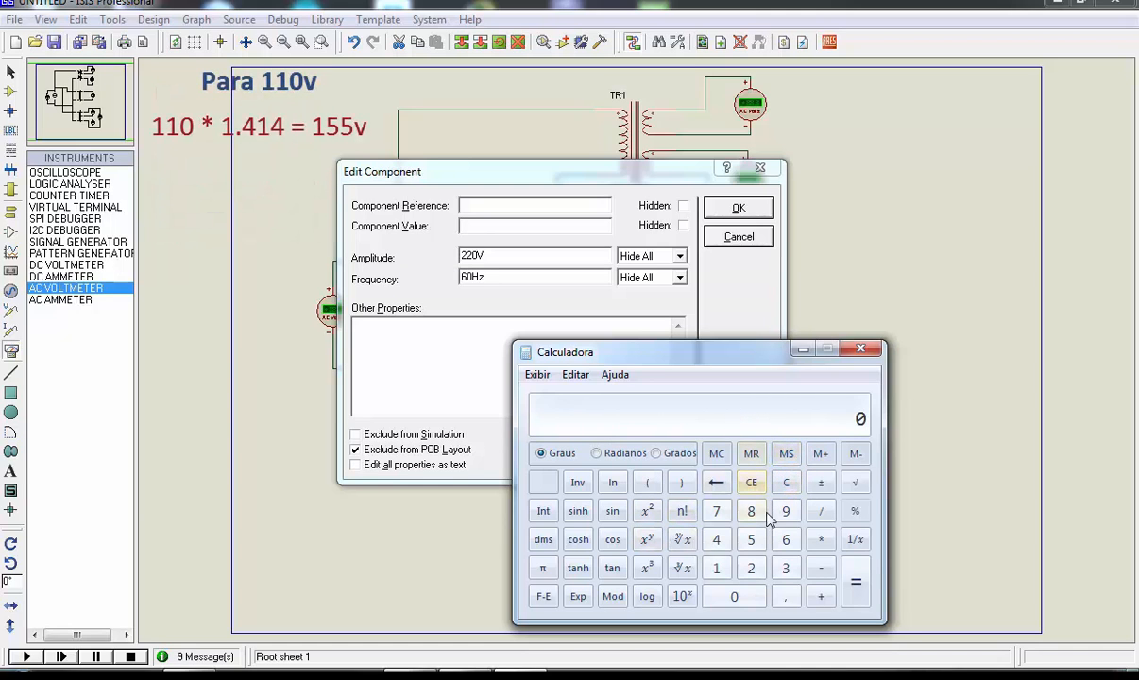
{"action": "left_click", "coordinate": [716, 570]}
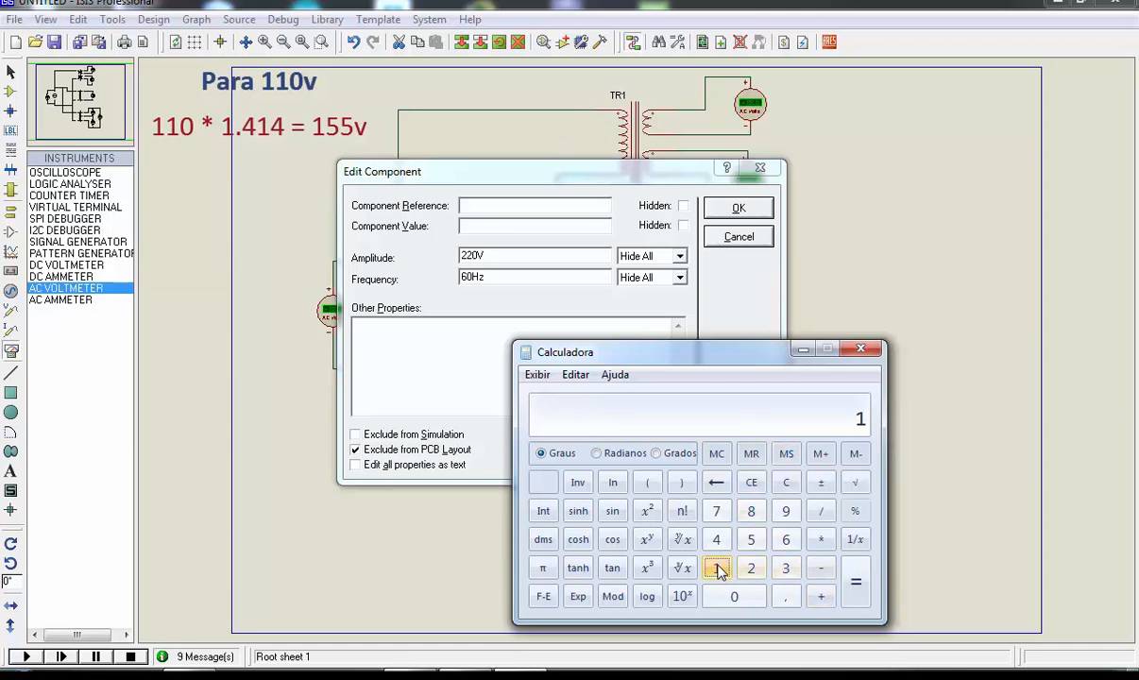
{"action": "left_click", "coordinate": [717, 570]}
{"action": "left_click", "coordinate": [734, 595]}
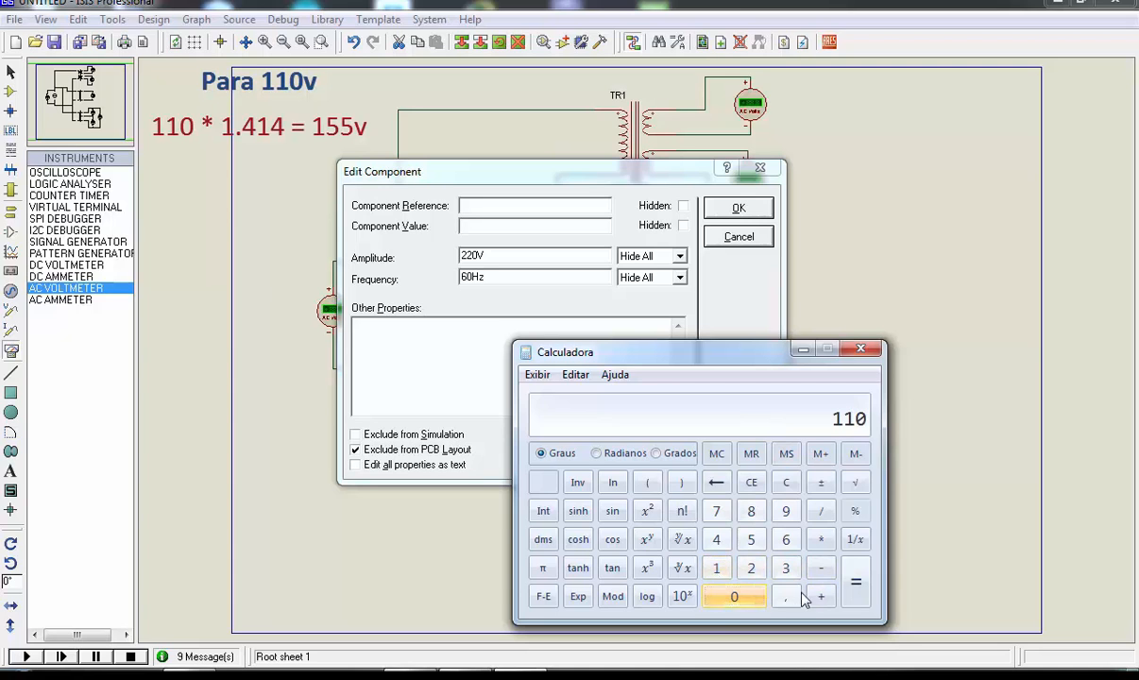
{"action": "left_click", "coordinate": [821, 539]}
{"action": "left_click", "coordinate": [751, 567]}
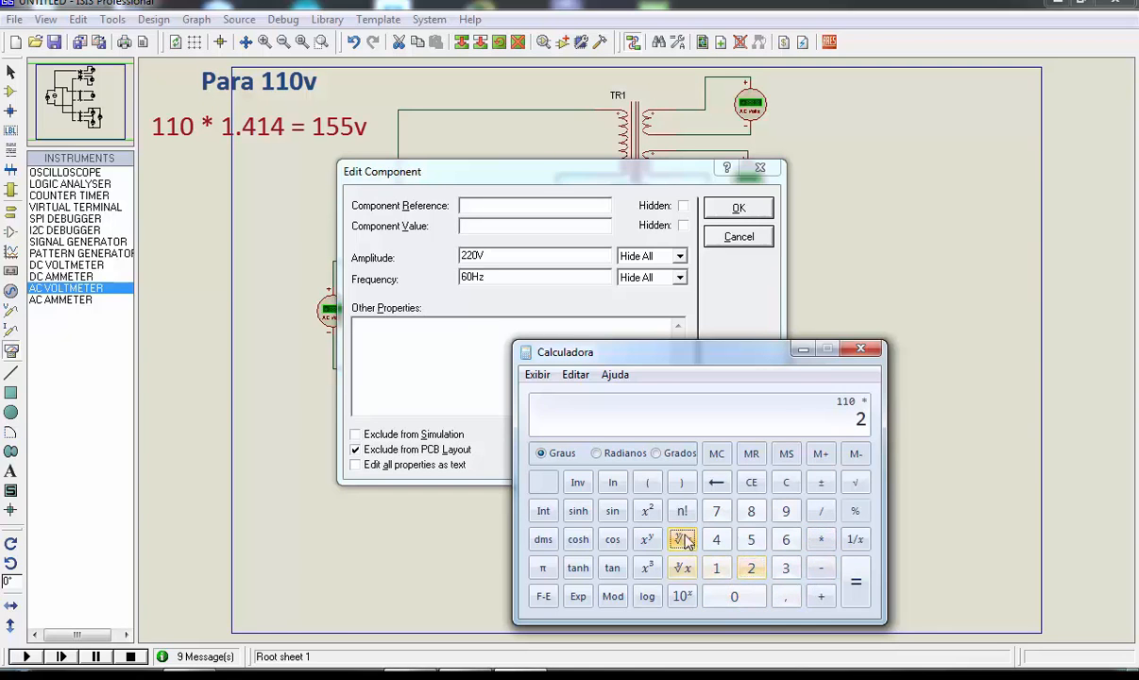
{"action": "left_click", "coordinate": [682, 567]}
{"action": "left_click", "coordinate": [855, 586]}
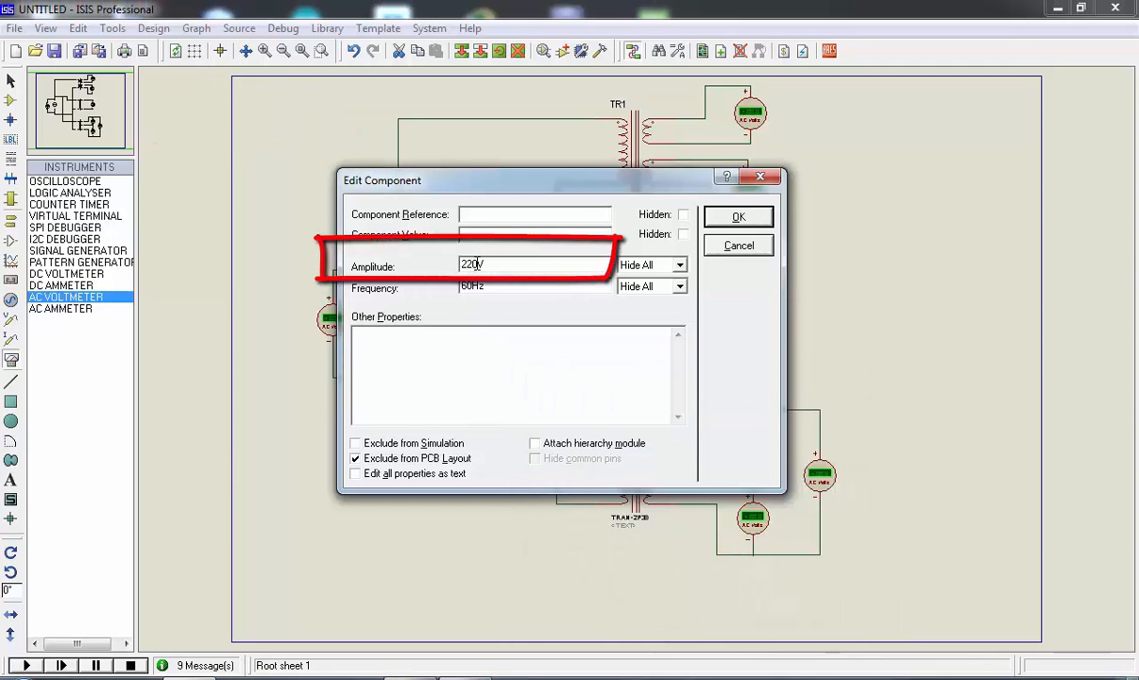
Set the alternator's amplitude to 311V, run the simulation and check the voltmeter beside the alternator
{"action": "left_click_drag", "start_coordinate": [477, 264], "coordinate": [443, 268]}
{"action": "left_click", "coordinate": [739, 217]}
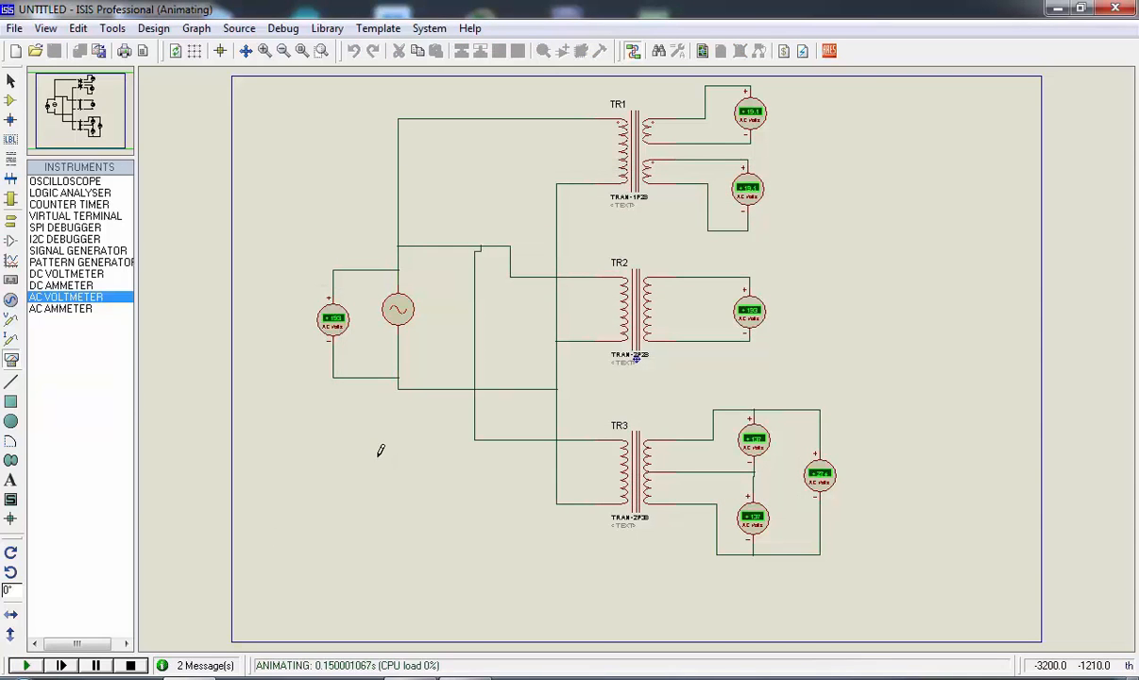
{"action": "scroll", "coordinate": [333, 318], "scroll_direction": "up", "scroll_amount": 1}
{"action": "scroll", "coordinate": [615, 351], "scroll_direction": "up", "scroll_amount": 1}
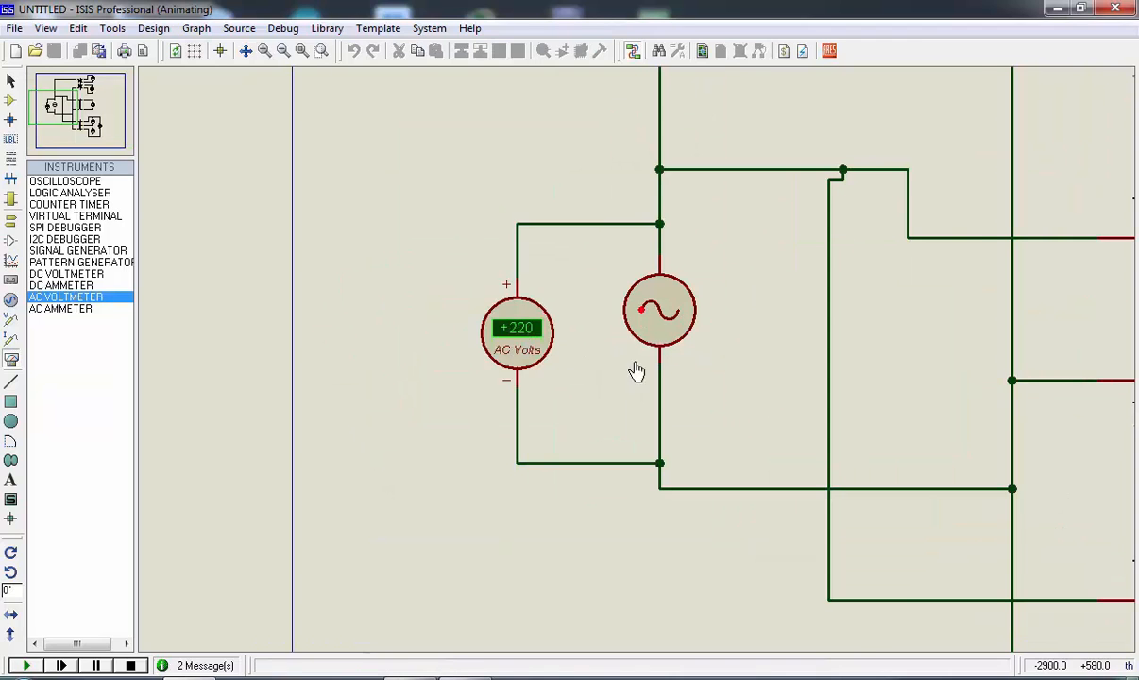
Examine the voltmeter readings at the two secondaries of TR1 and at the secondary of TR2
{"action": "scroll", "coordinate": [634, 368], "scroll_direction": "down", "scroll_amount": 1}
{"action": "scroll", "coordinate": [634, 368], "scroll_direction": "up", "scroll_amount": 1}
{"action": "scroll", "coordinate": [635, 364], "scroll_direction": "down", "scroll_amount": 2}
{"action": "scroll", "coordinate": [935, 170], "scroll_direction": "up", "scroll_amount": 1}
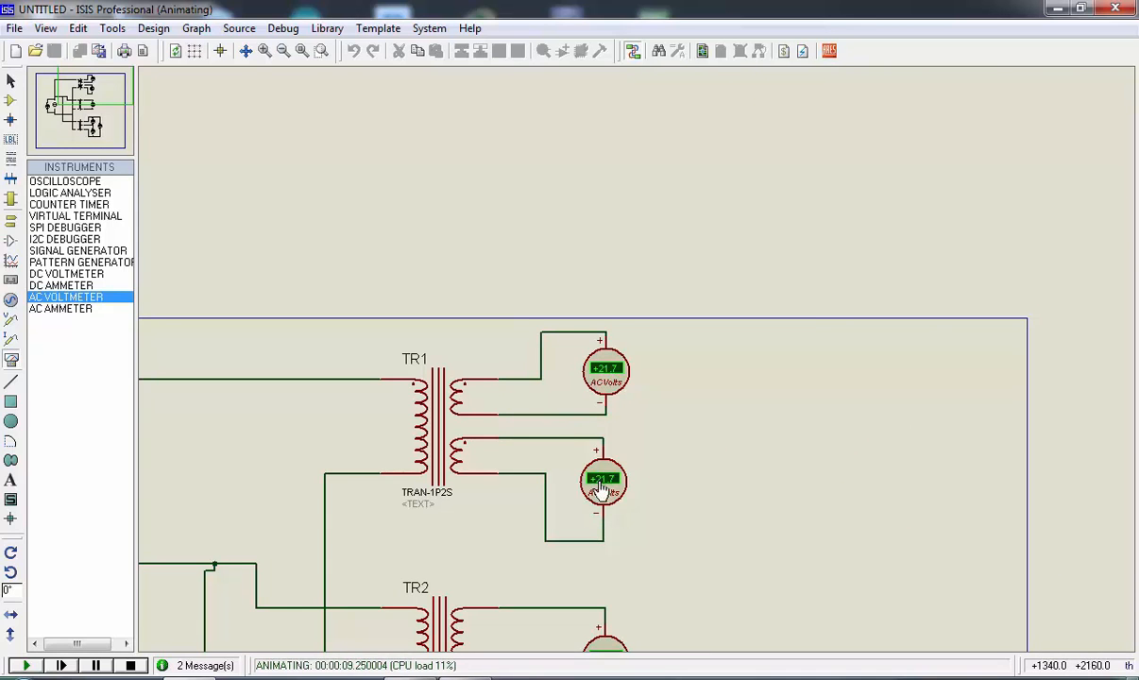
{"action": "scroll", "coordinate": [625, 495], "scroll_direction": "down", "scroll_amount": 2}
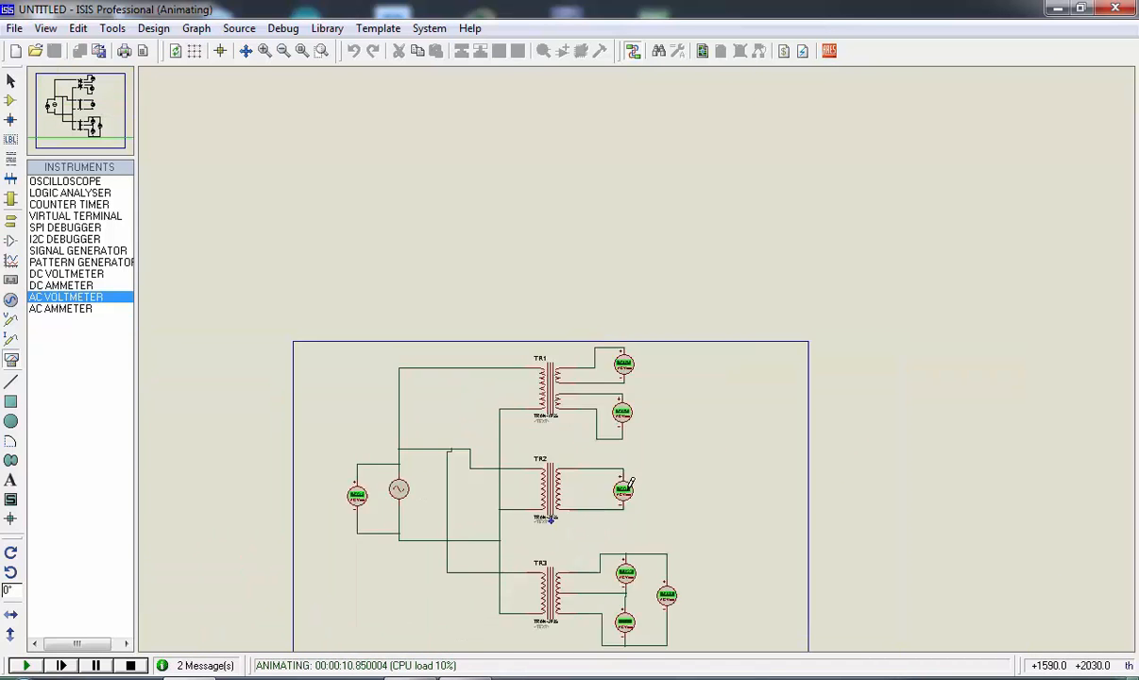
{"action": "scroll", "coordinate": [625, 487], "scroll_direction": "up", "scroll_amount": 5}
{"action": "scroll", "coordinate": [625, 361], "scroll_direction": "up", "scroll_amount": 1}
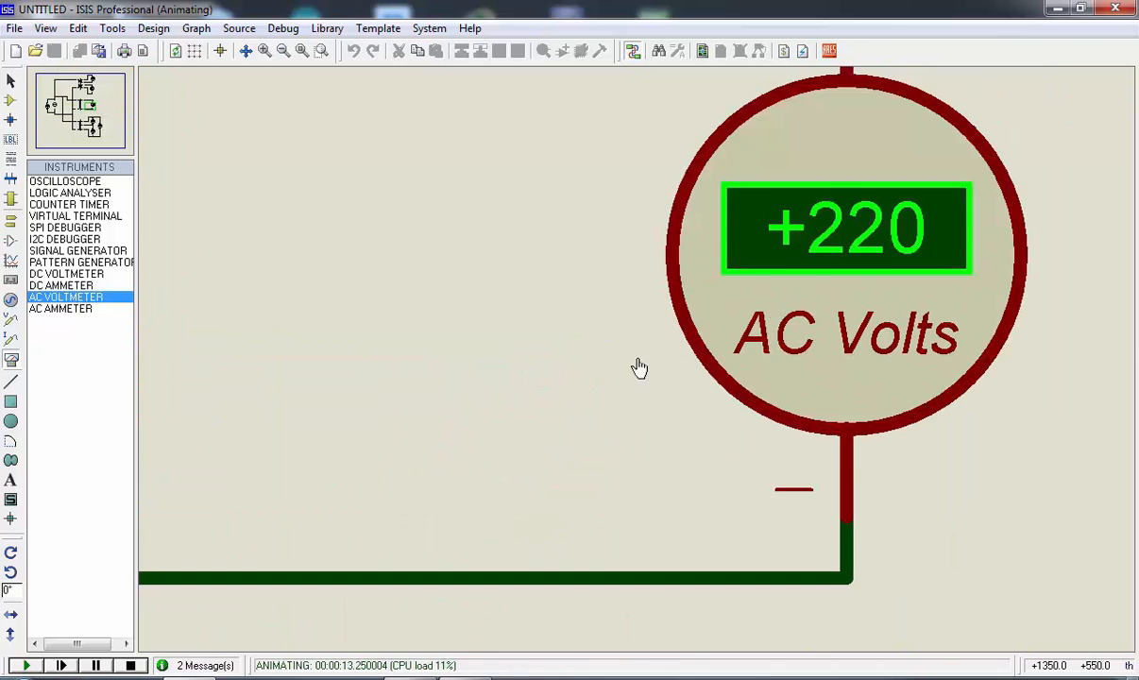
{"action": "scroll", "coordinate": [637, 365], "scroll_direction": "down", "scroll_amount": 2}
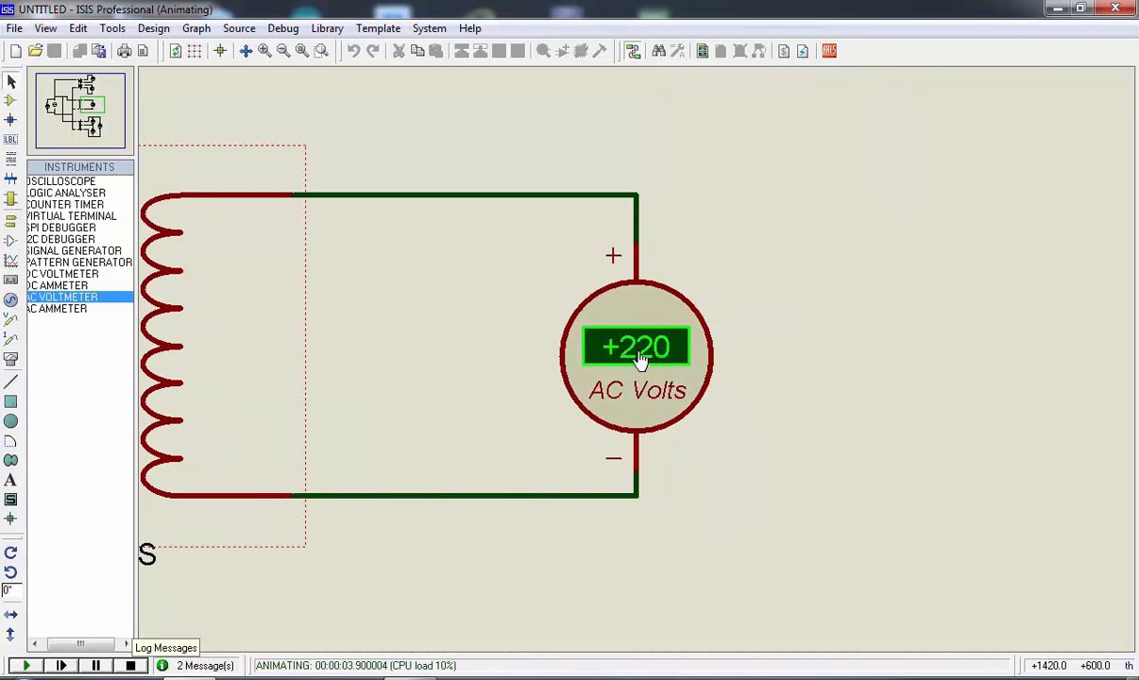
{"action": "scroll", "coordinate": [637, 366], "scroll_direction": "down", "scroll_amount": 2}
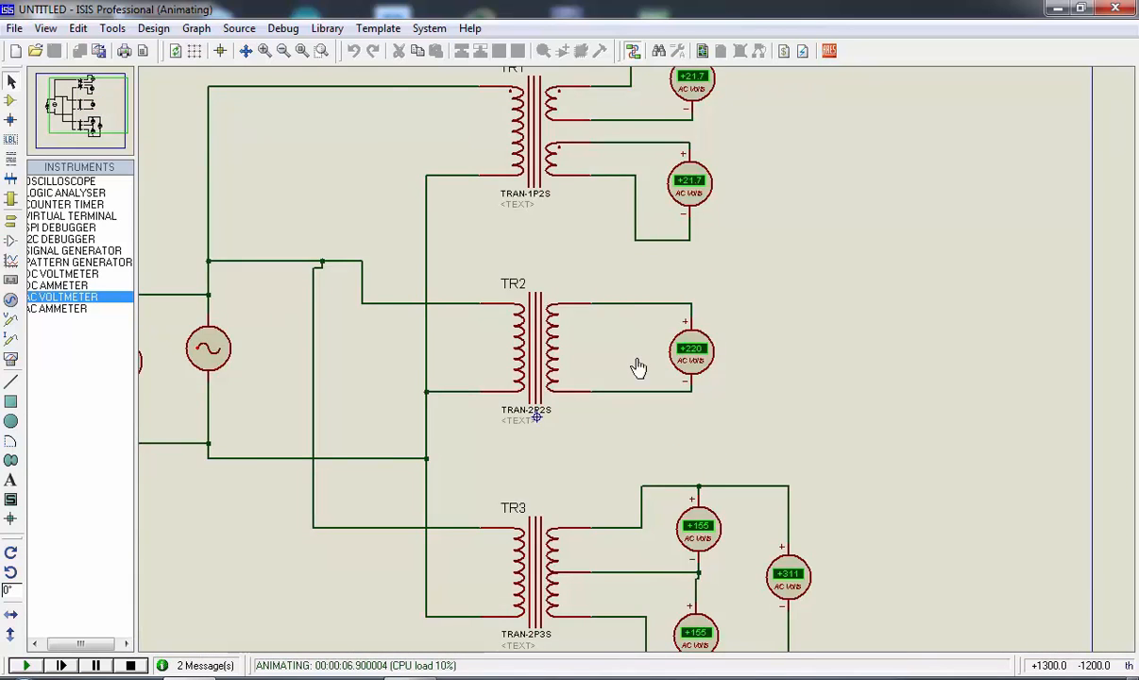
Examine the three voltmeter readings at TR3's secondary halves and full winding, and return to the whole sheet
{"action": "scroll", "coordinate": [637, 362], "scroll_direction": "up", "scroll_amount": 2}
{"action": "scroll", "coordinate": [638, 364], "scroll_direction": "down", "scroll_amount": 1}
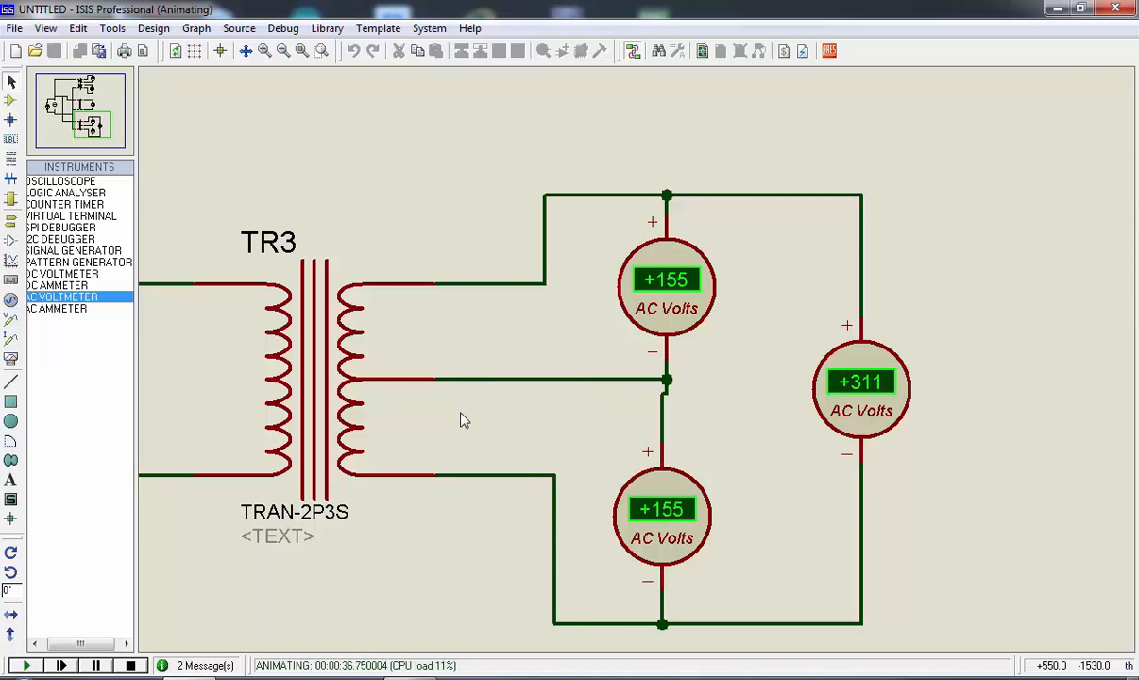
{"action": "scroll", "coordinate": [486, 496], "scroll_direction": "down", "scroll_amount": 1}
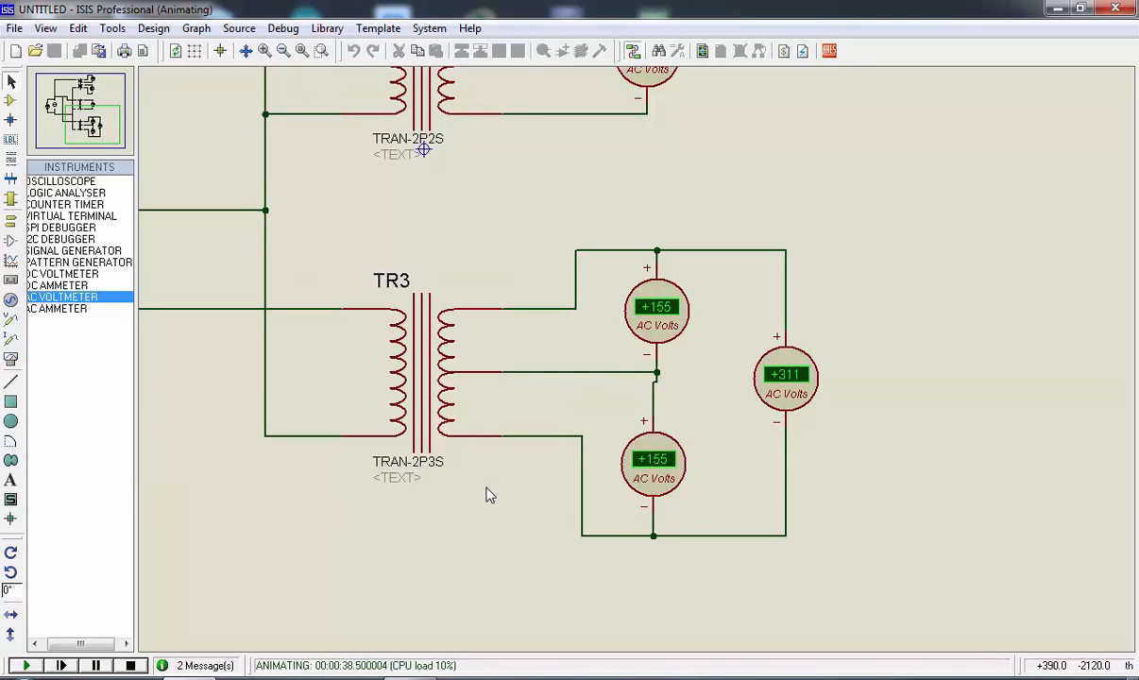
{"action": "scroll", "coordinate": [487, 496], "scroll_direction": "down", "scroll_amount": 2}
{"action": "scroll", "coordinate": [595, 250], "scroll_direction": "up", "scroll_amount": 2}
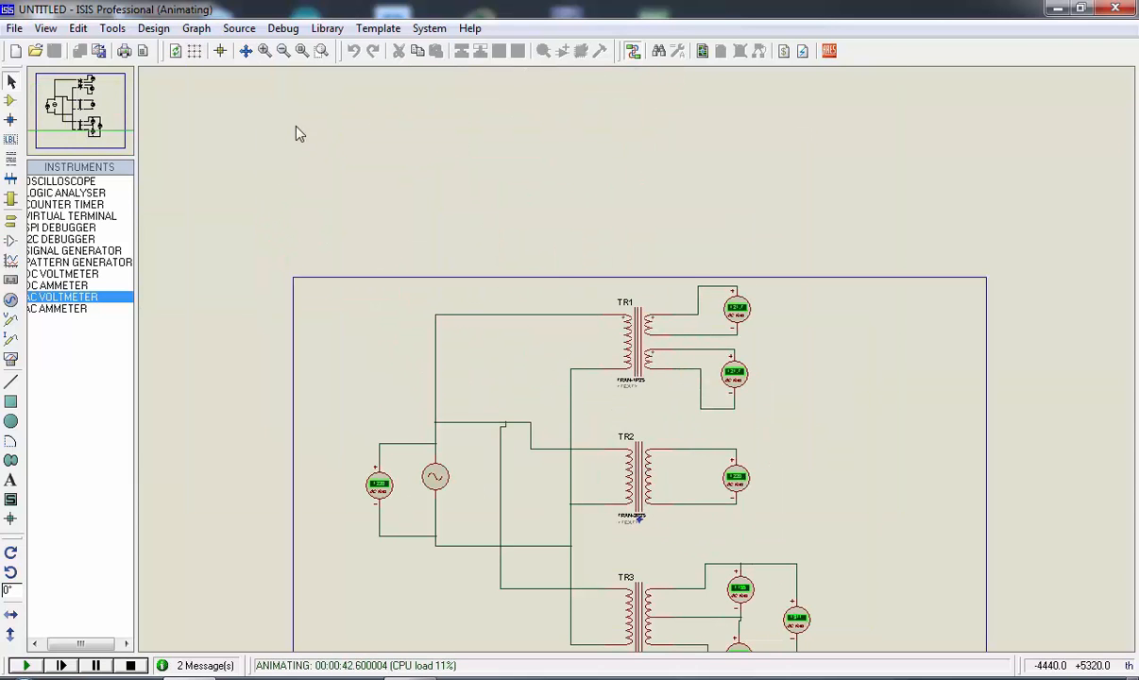
{"action": "key", "text": "F8"}
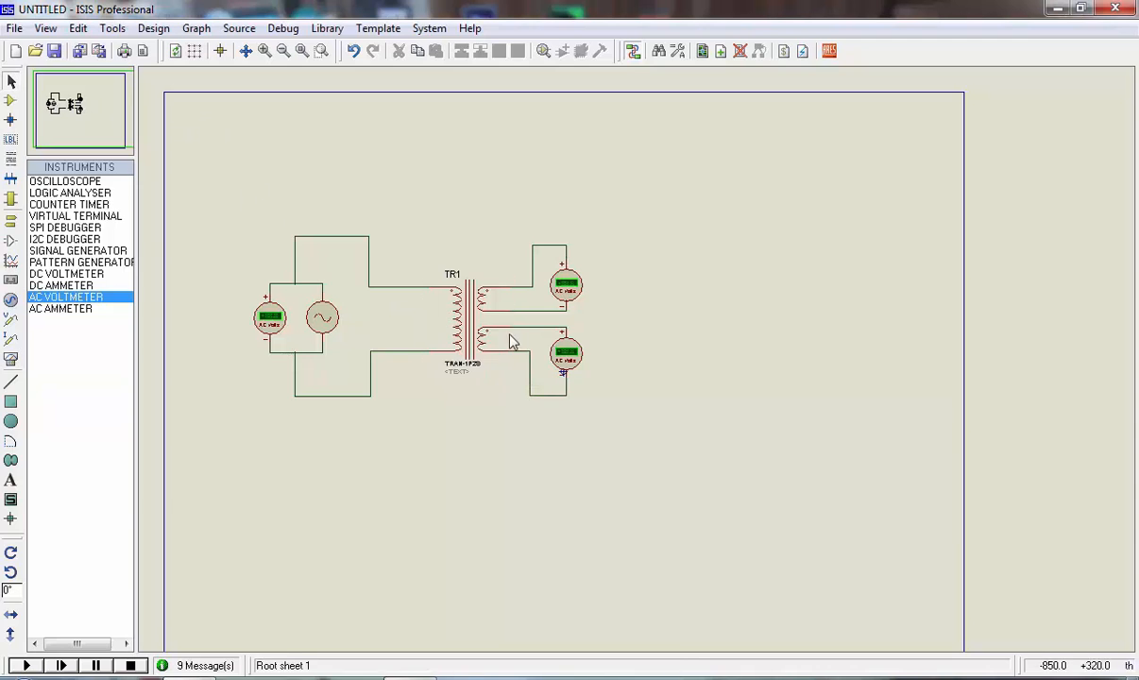
Run the simulation of the circuit containing only TR1 and check its primary and secondary voltmeters
{"action": "scroll", "coordinate": [510, 342], "scroll_direction": "up", "scroll_amount": 2}
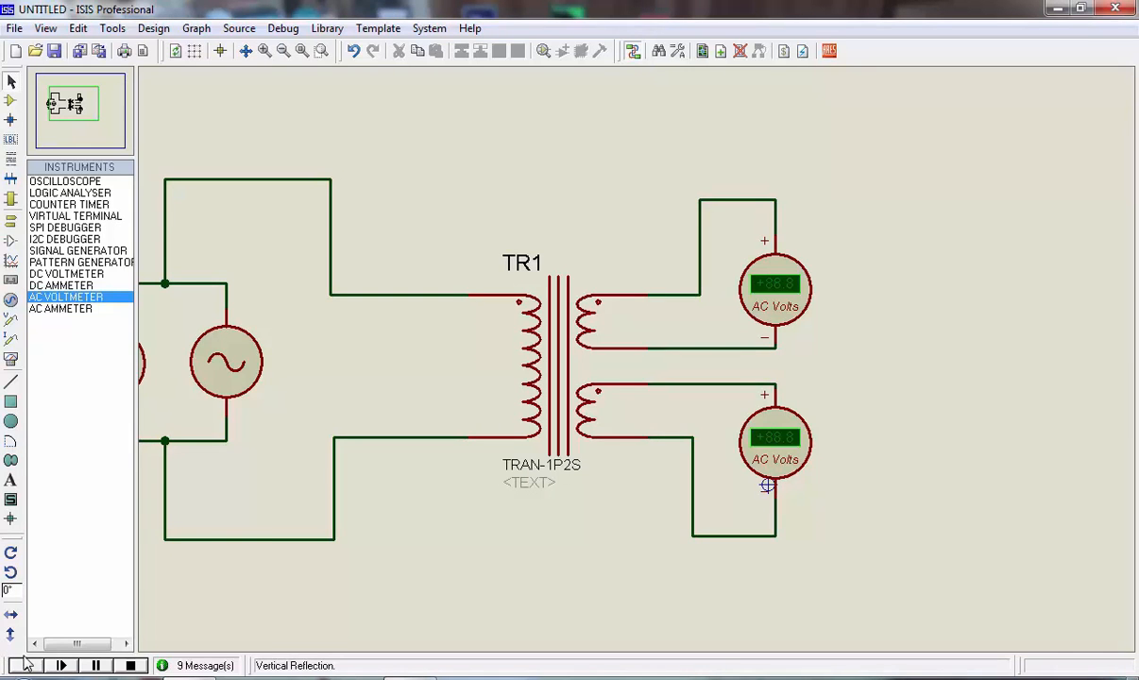
{"action": "left_click", "coordinate": [60, 664]}
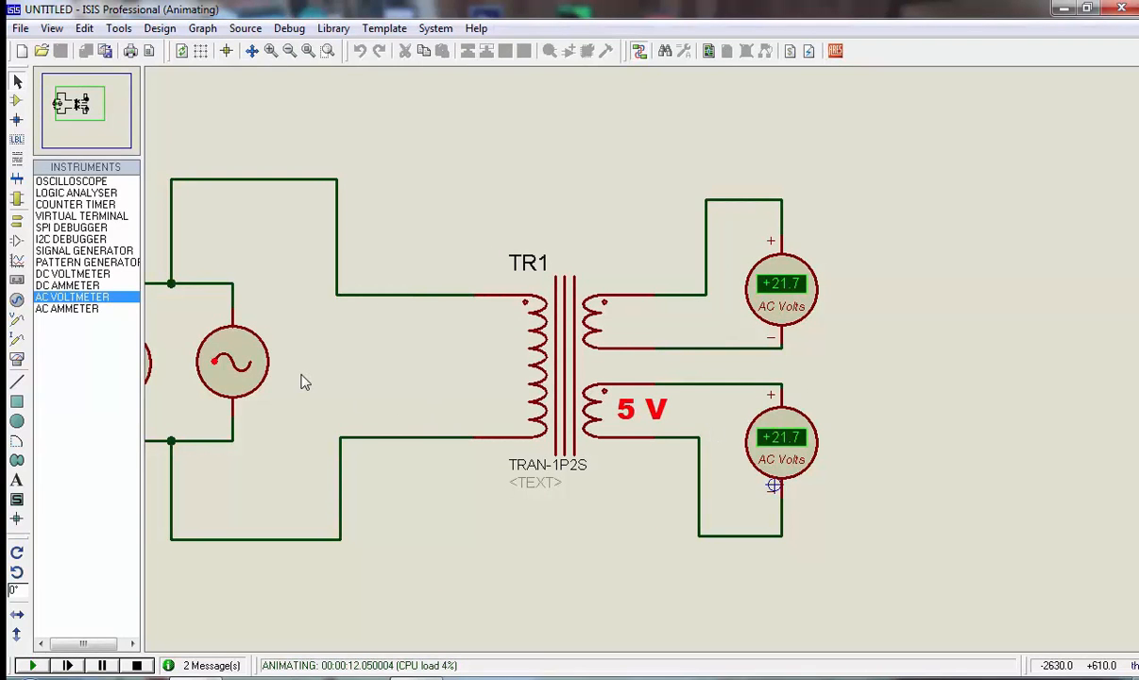
{"action": "scroll", "coordinate": [181, 385], "scroll_direction": "down", "scroll_amount": 1}
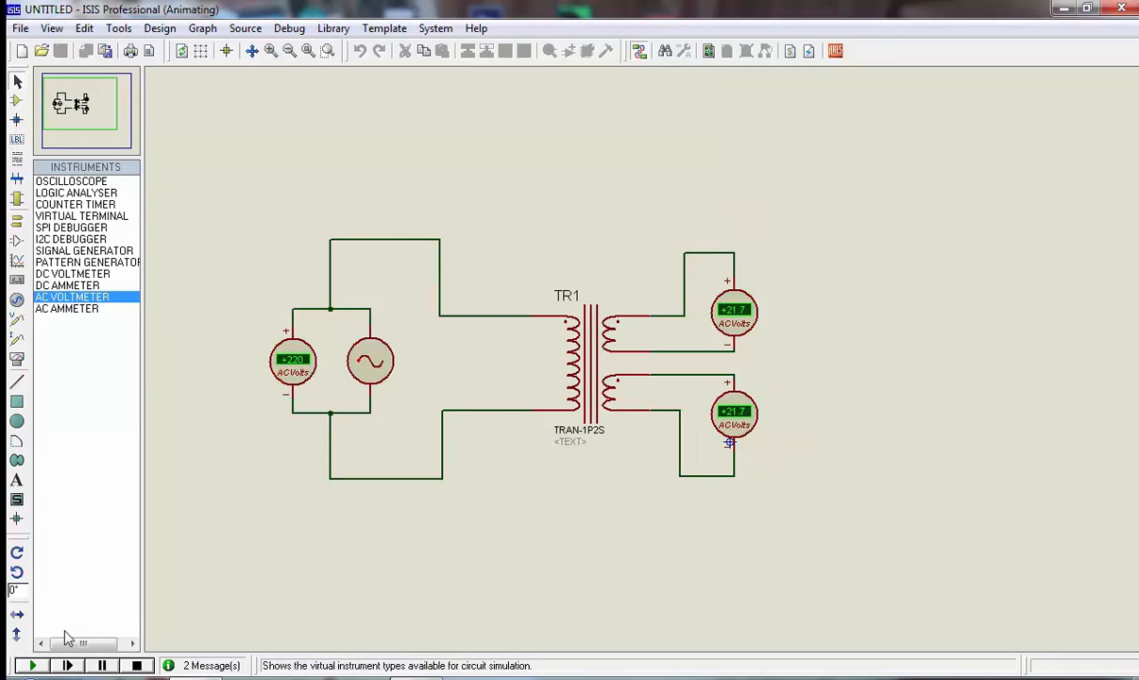
Stop the simulation and examine TR1's primary inductance and transform ratios in its component properties
{"action": "left_click", "coordinate": [137, 666]}
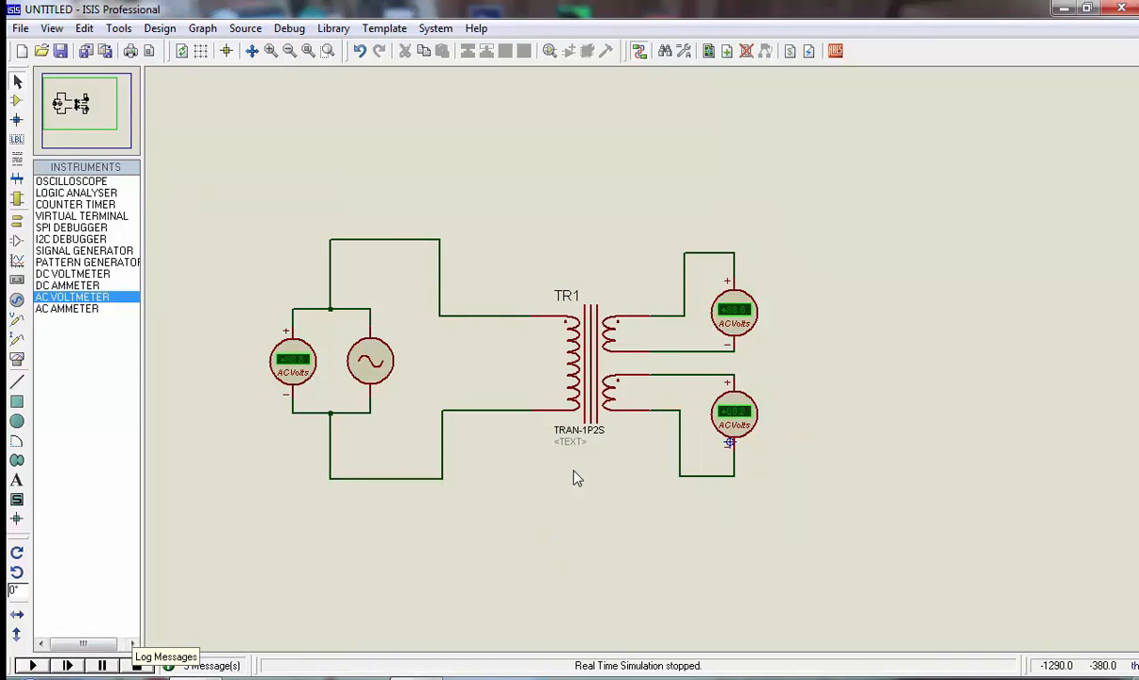
{"action": "right_click", "coordinate": [597, 363]}
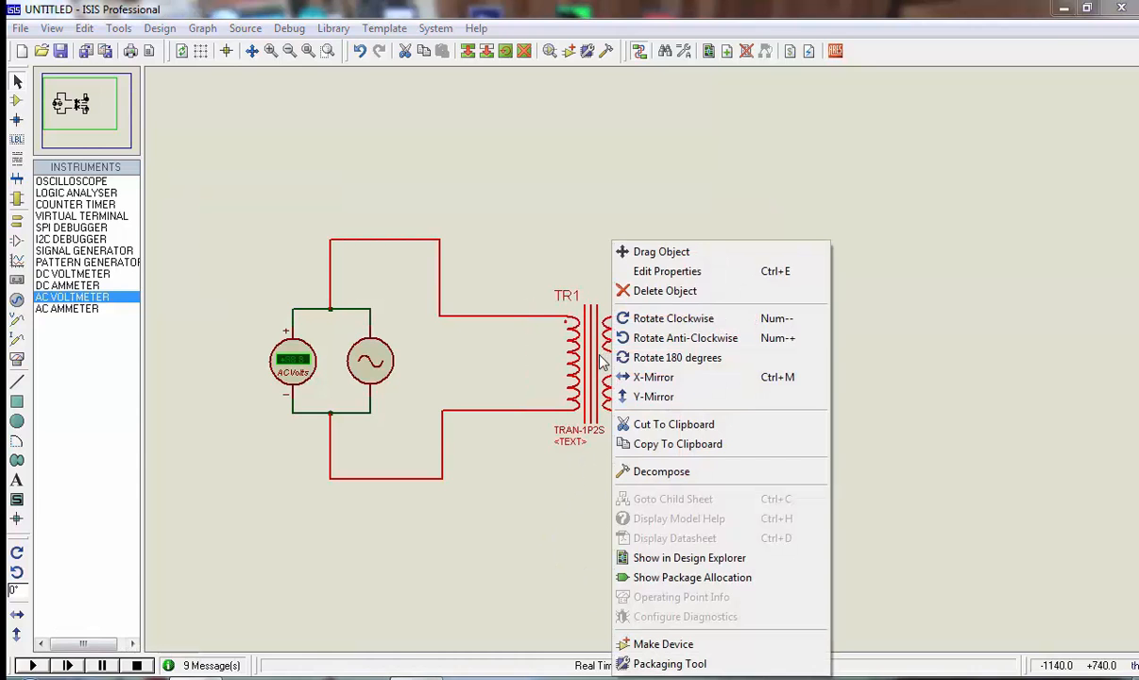
{"action": "left_click", "coordinate": [702, 275]}
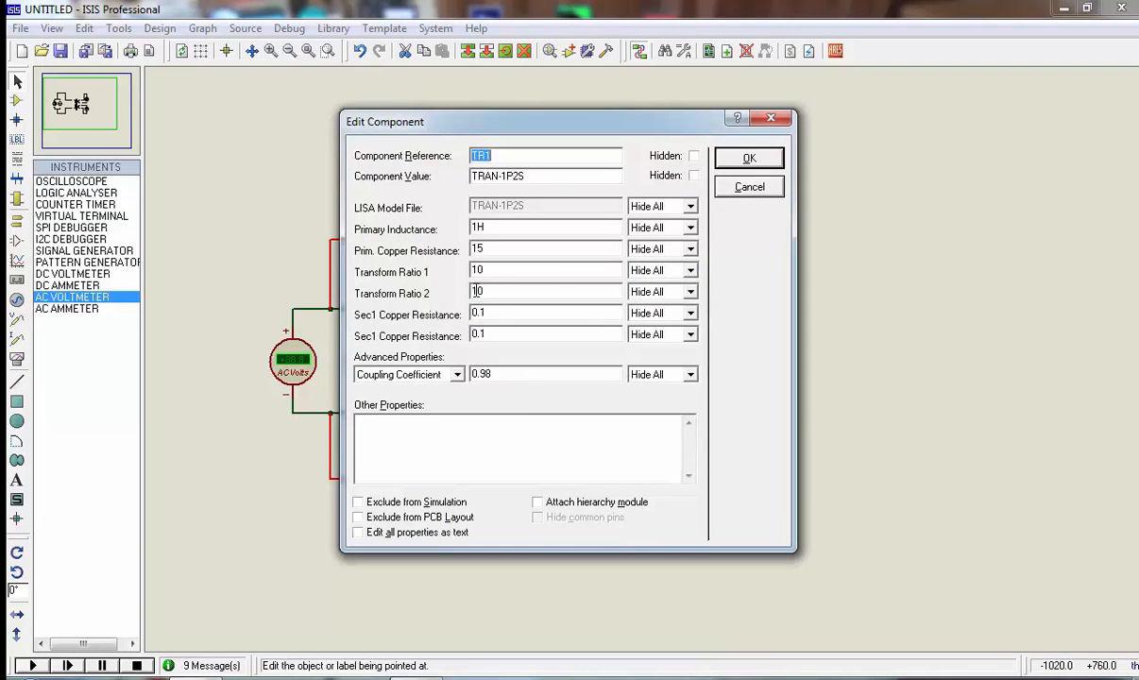
{"action": "double_click", "coordinate": [564, 230]}
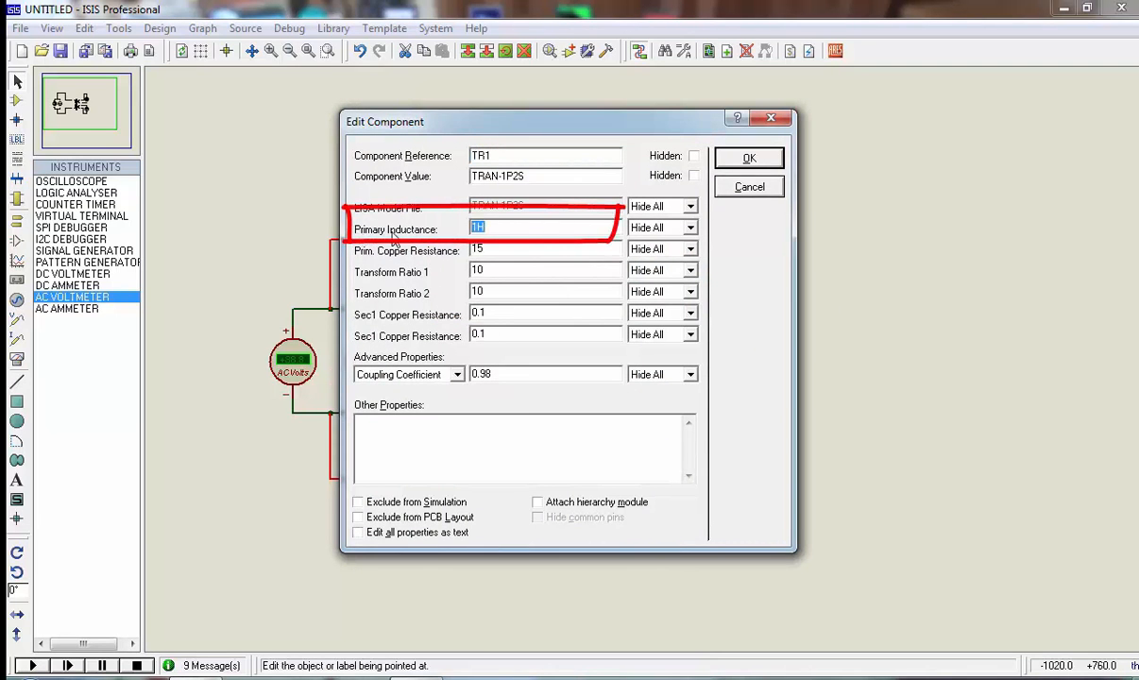
{"action": "left_click_drag", "start_coordinate": [611, 123], "coordinate": [845, 137]}
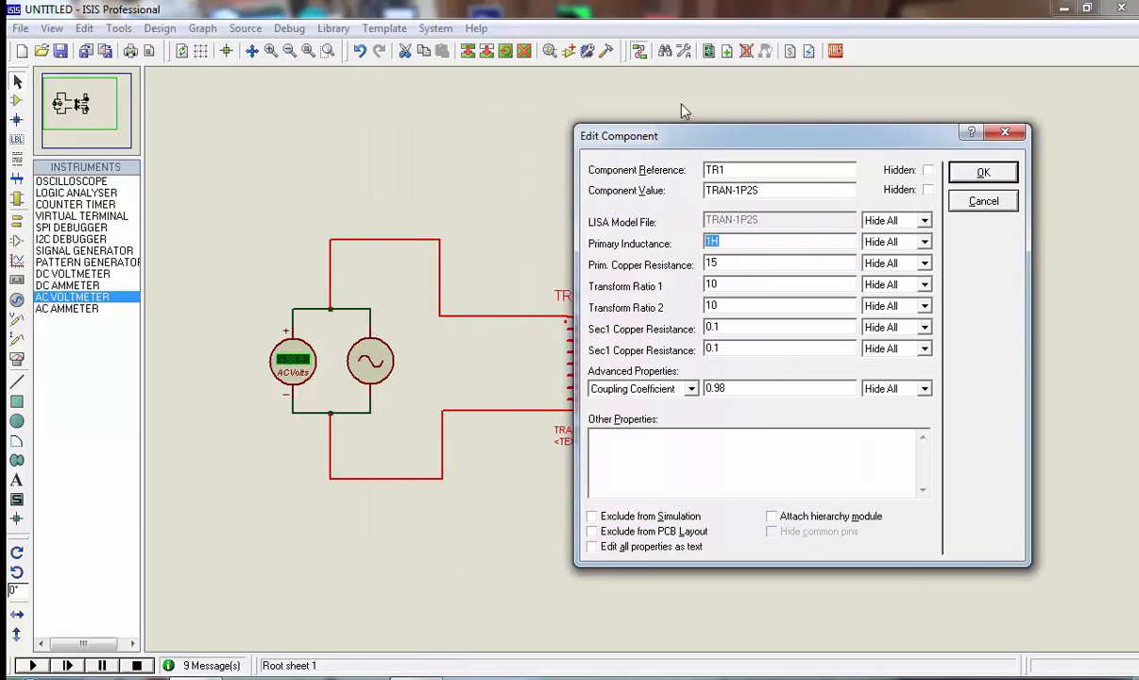
{"action": "left_click_drag", "start_coordinate": [706, 138], "coordinate": [298, 138]}
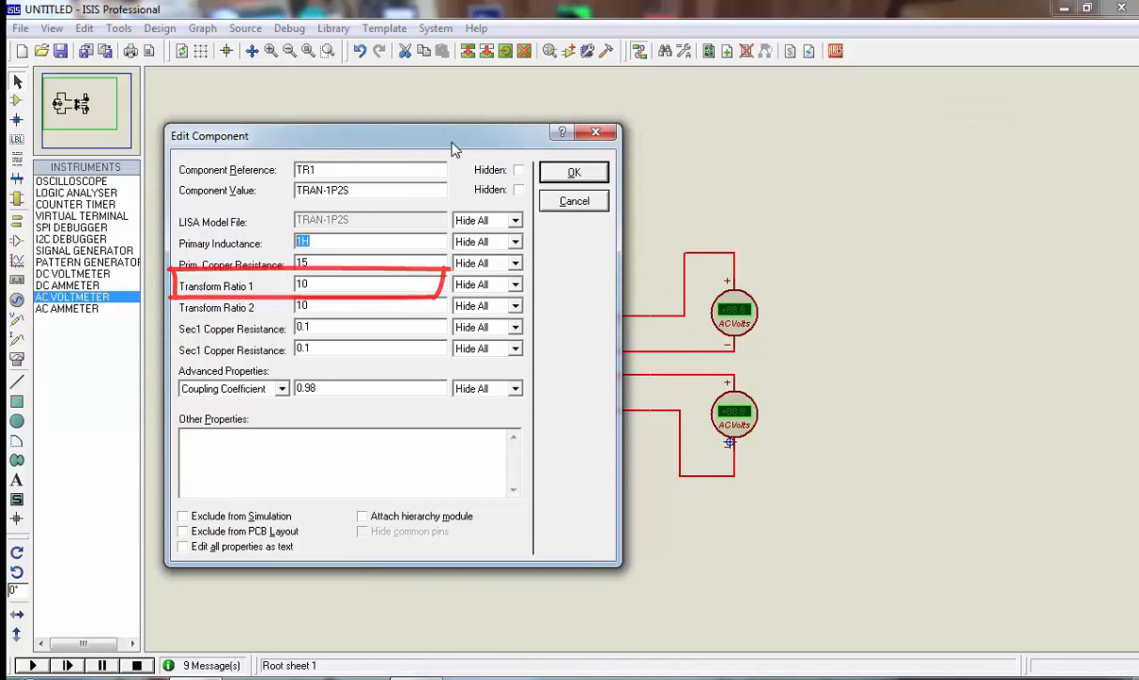
{"action": "left_click_drag", "start_coordinate": [453, 149], "coordinate": [350, 143]}
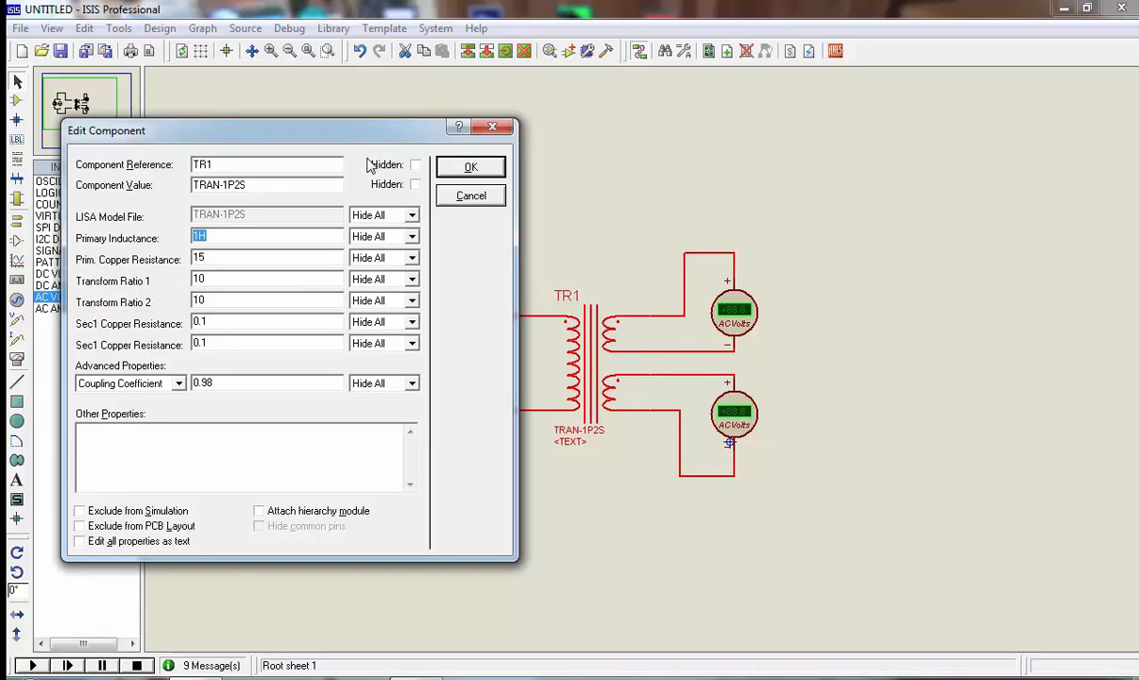
{"action": "left_click_drag", "start_coordinate": [344, 142], "coordinate": [680, 165]}
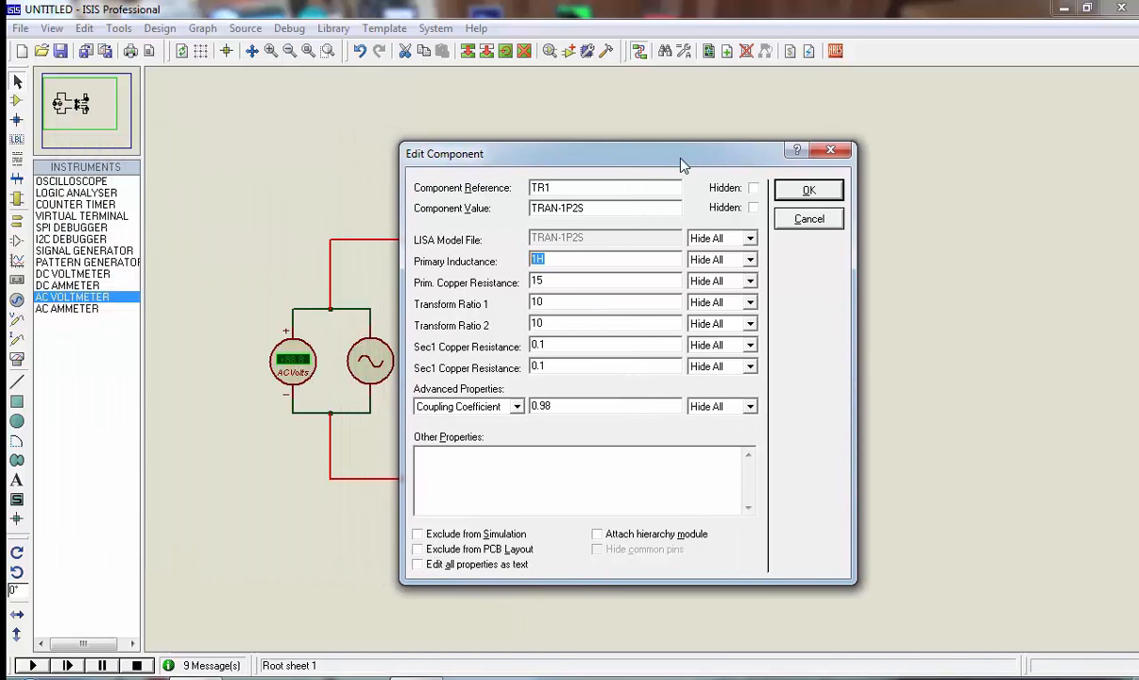
{"action": "left_click", "coordinate": [808, 190]}
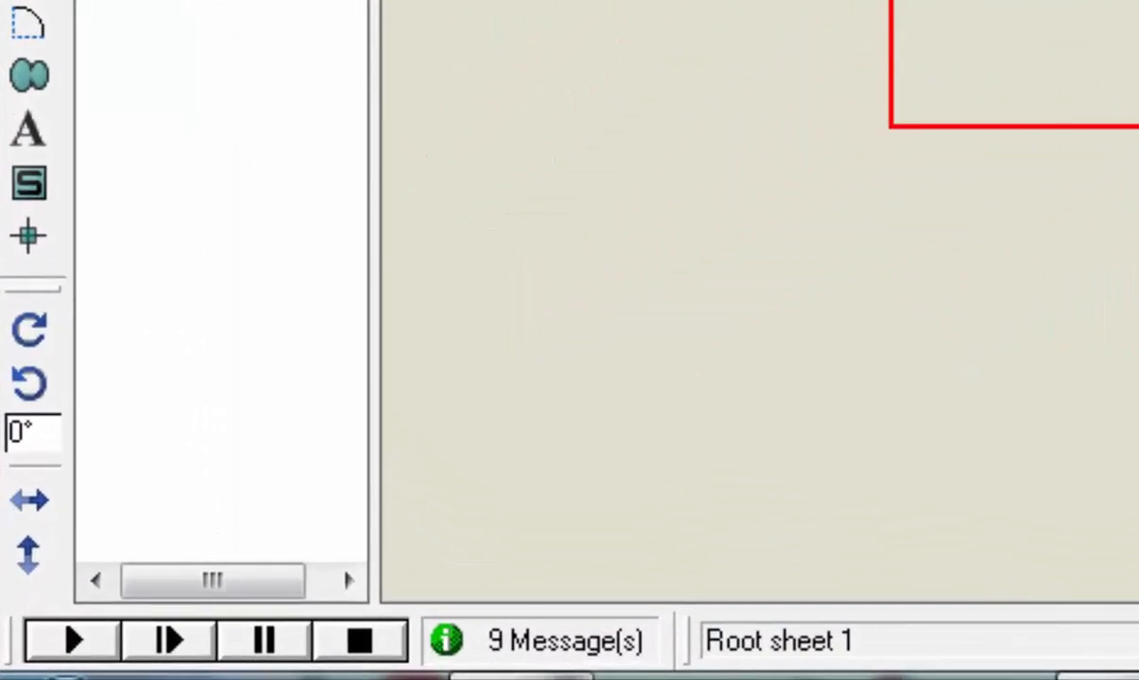
Switch to the Windows calculator and compute the primary inductance as (220 / 20) squared
{"action": "key", "text": "super+r"}
{"action": "key", "text": "Return"}
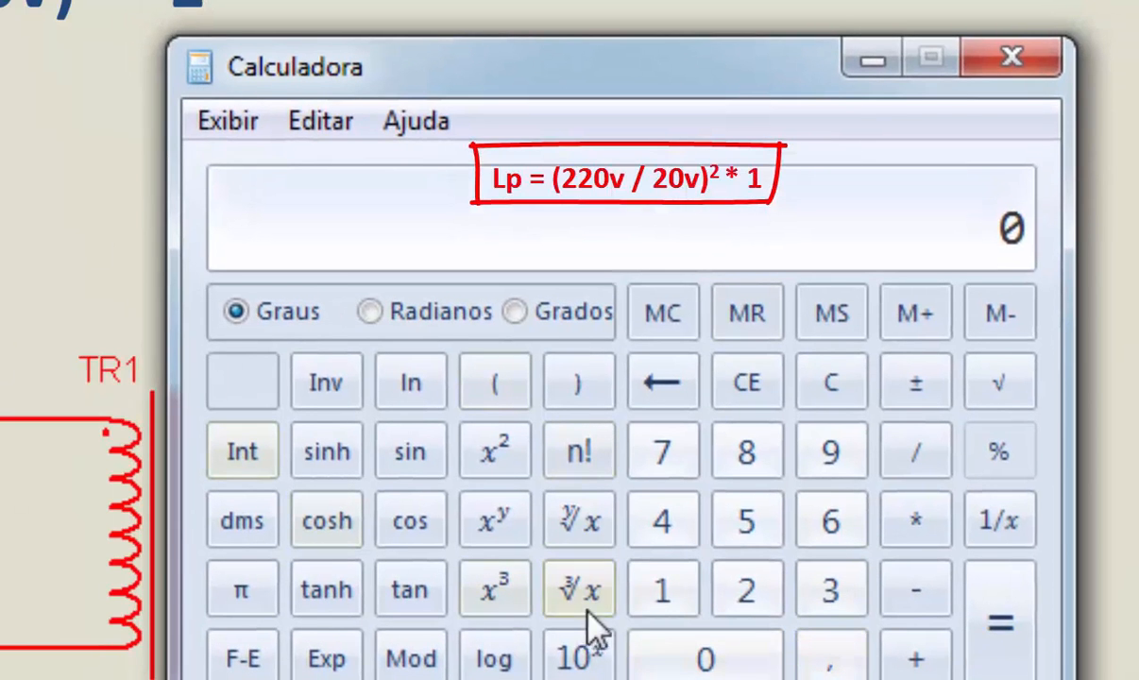
{"action": "left_click", "coordinate": [498, 382]}
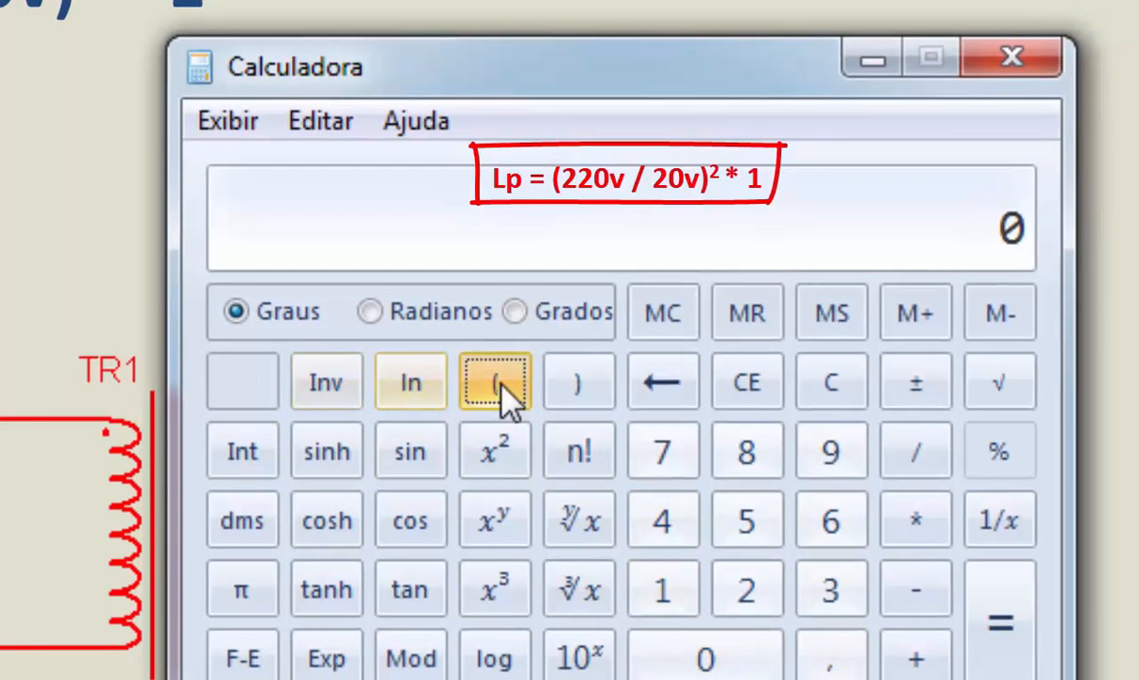
{"action": "double_click", "coordinate": [776, 595]}
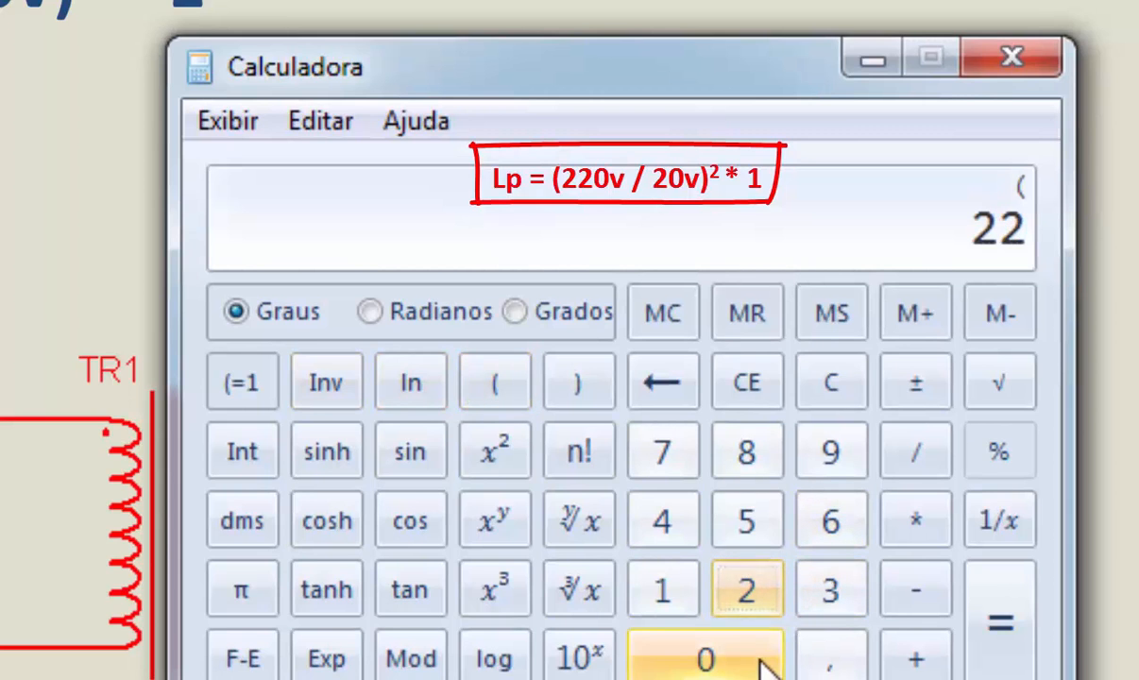
{"action": "left_click", "coordinate": [751, 664]}
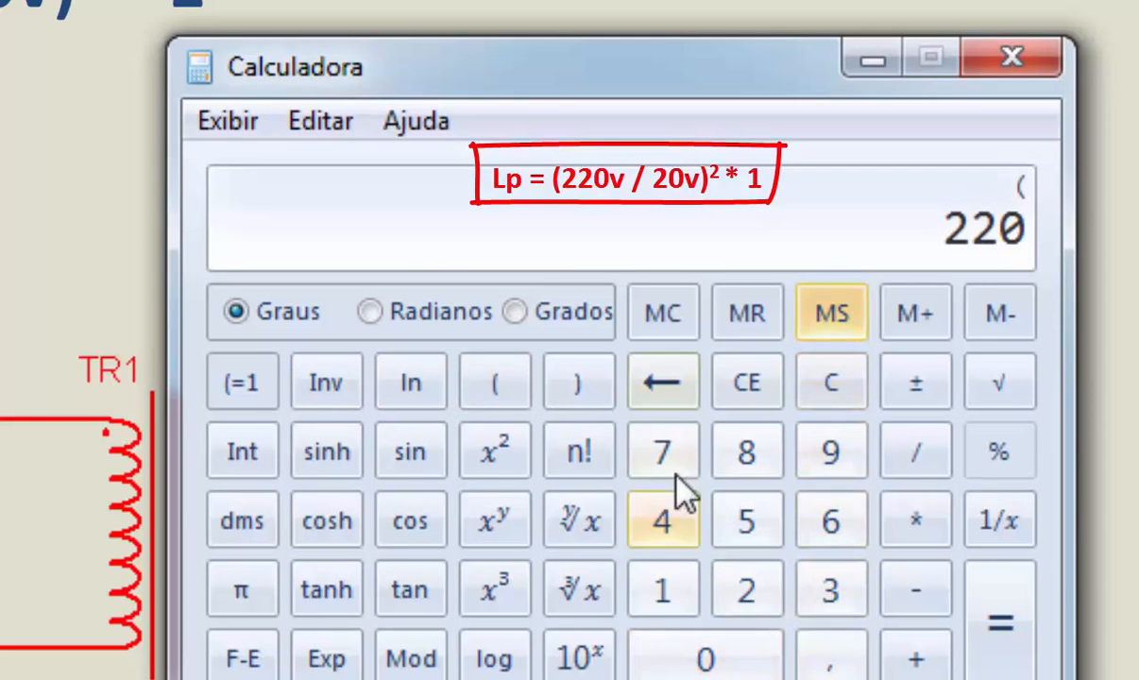
{"action": "left_click", "coordinate": [910, 459]}
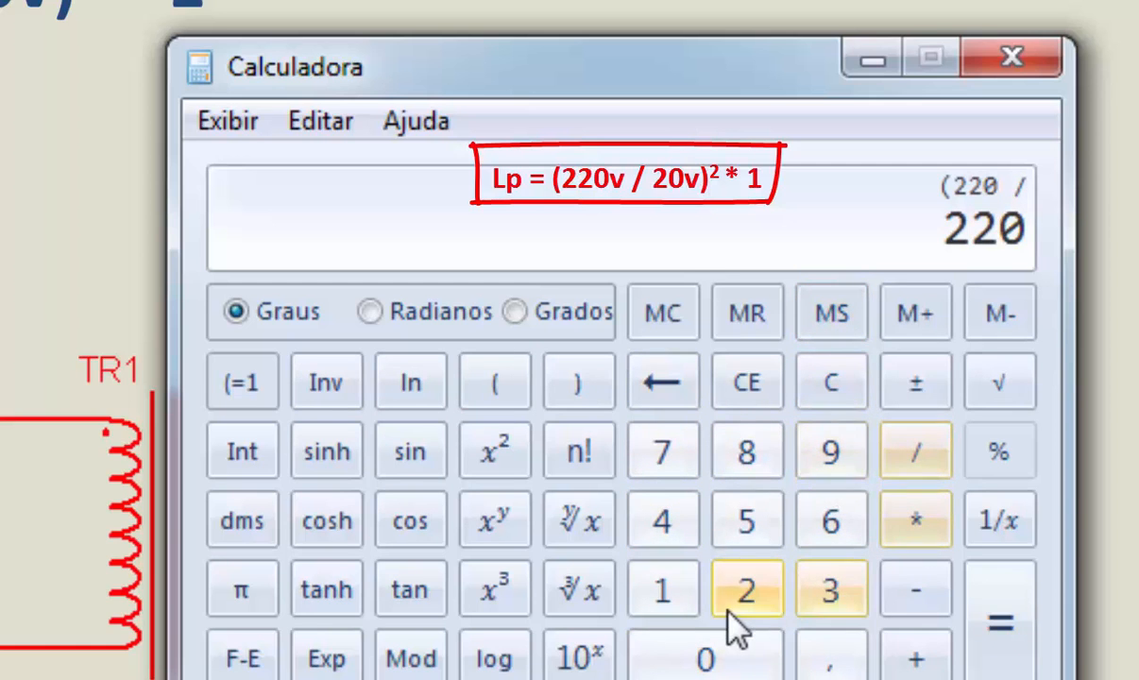
{"action": "left_click", "coordinate": [754, 599]}
{"action": "left_click", "coordinate": [722, 661]}
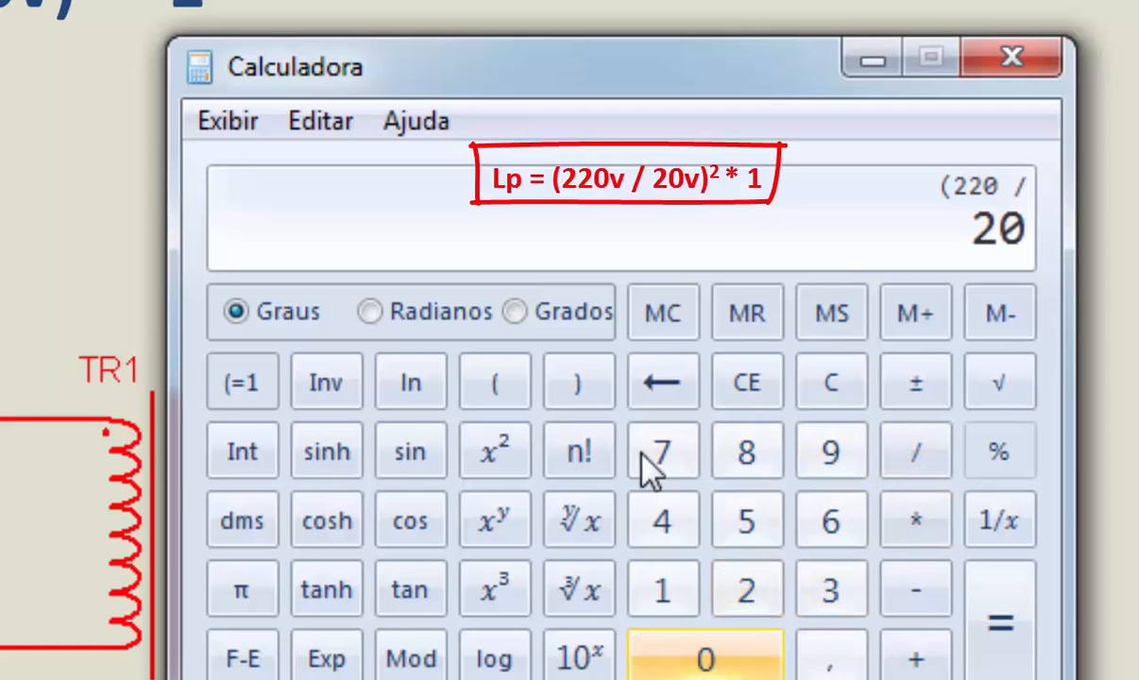
{"action": "left_click", "coordinate": [581, 383]}
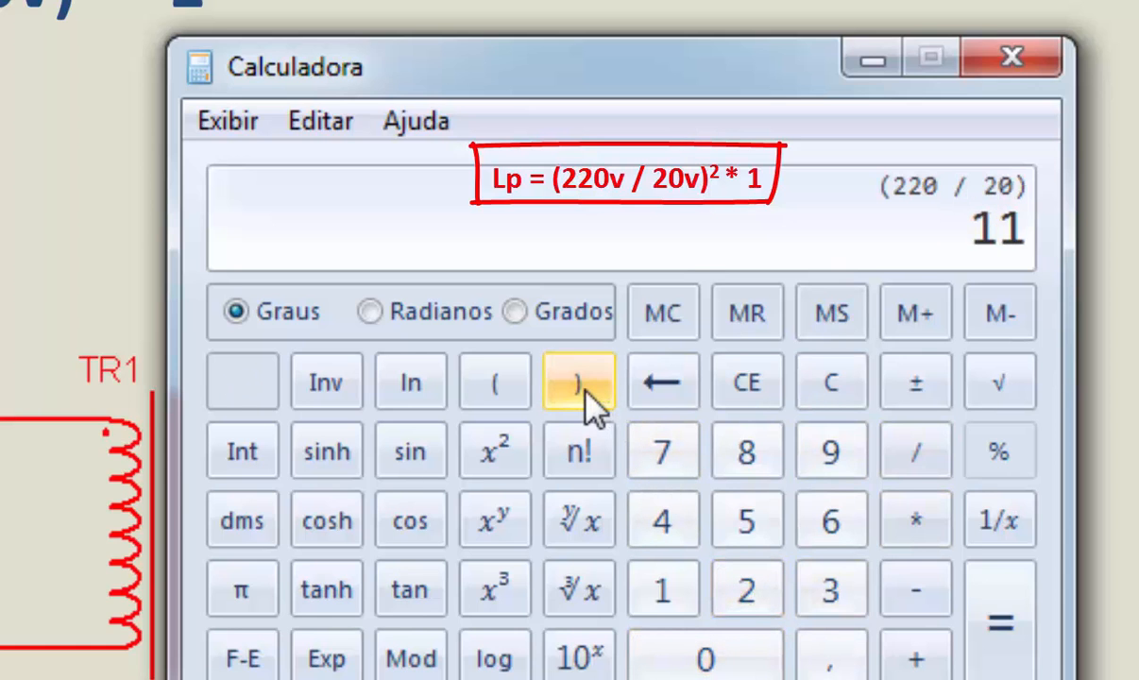
{"action": "left_click", "coordinate": [522, 456]}
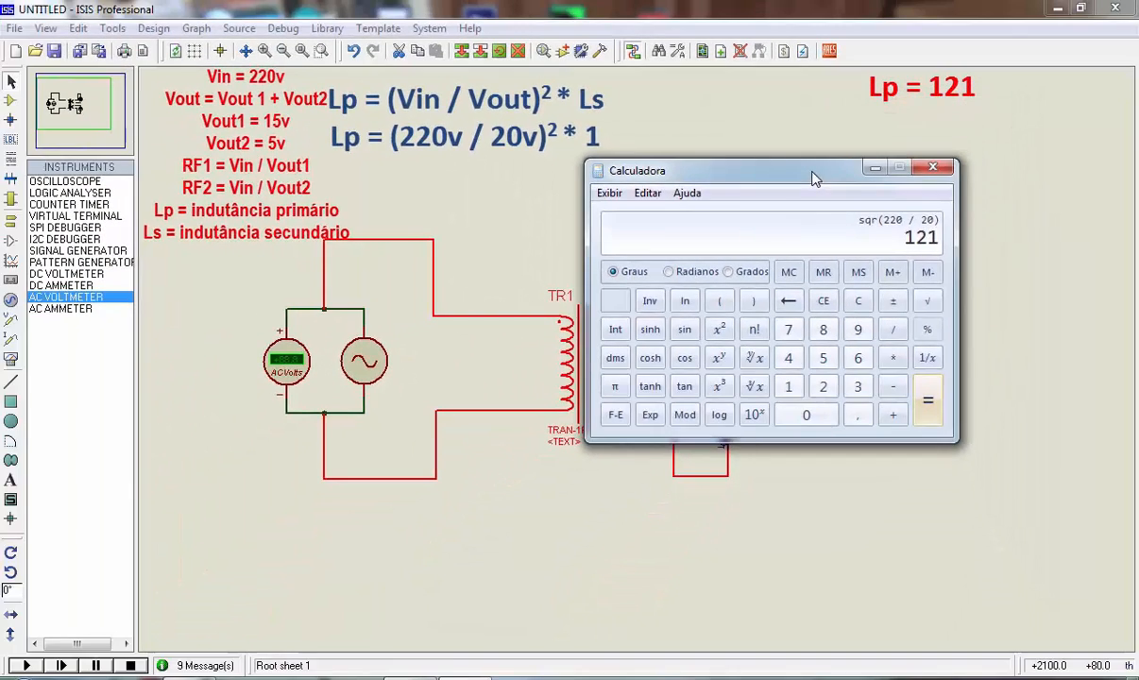
{"action": "left_click_drag", "start_coordinate": [778, 141], "coordinate": [974, 174]}
Set TR1's primary inductance to 121H in its component properties
{"action": "left_click", "coordinate": [597, 369]}
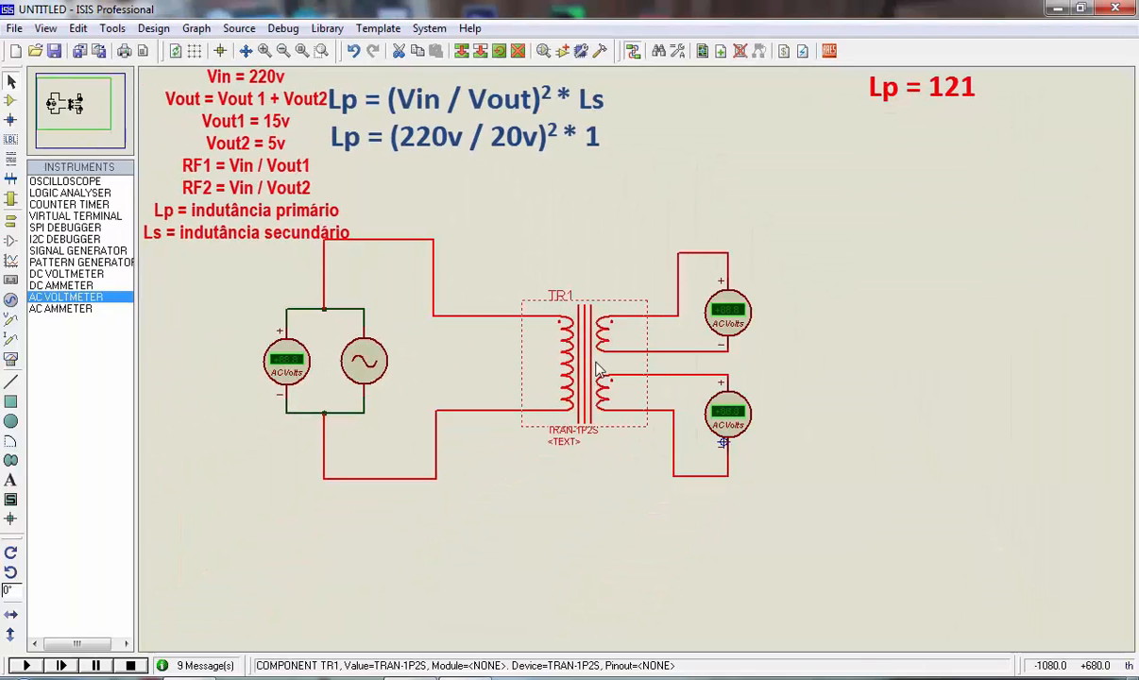
{"action": "right_click", "coordinate": [597, 369]}
{"action": "left_click", "coordinate": [651, 257]}
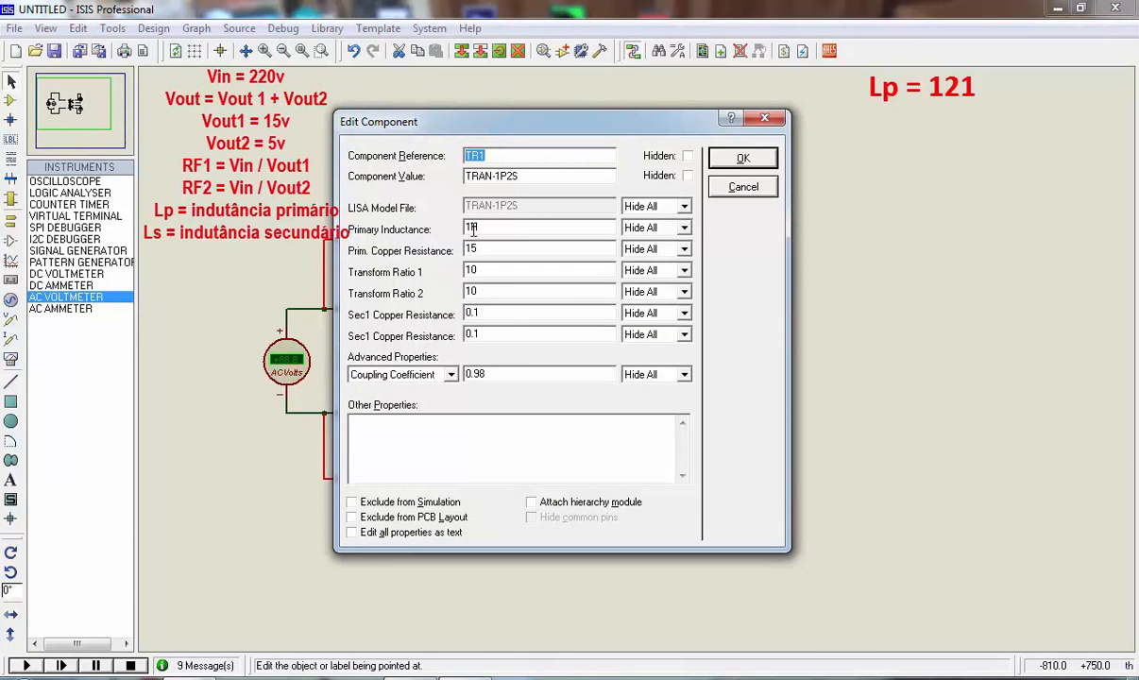
{"action": "left_click_drag", "start_coordinate": [472, 228], "coordinate": [440, 240]}
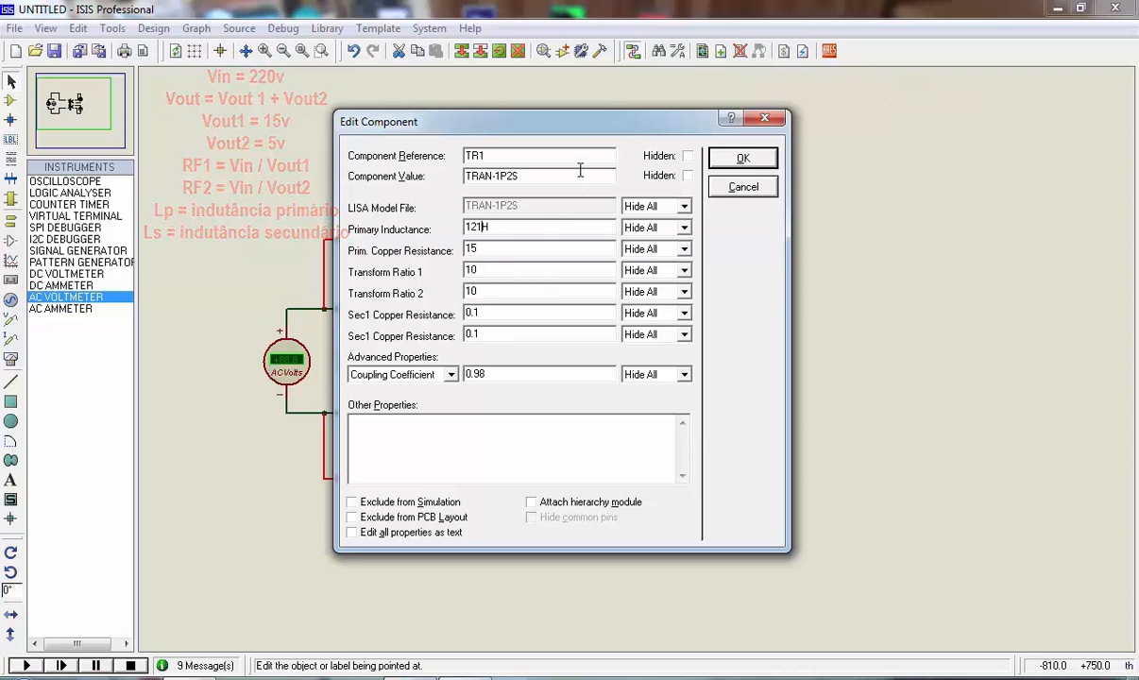
Arrange TR1's properties dialog and the calculator side by side, and clear the previous calculation
{"action": "left_click_drag", "start_coordinate": [578, 123], "coordinate": [647, 157]}
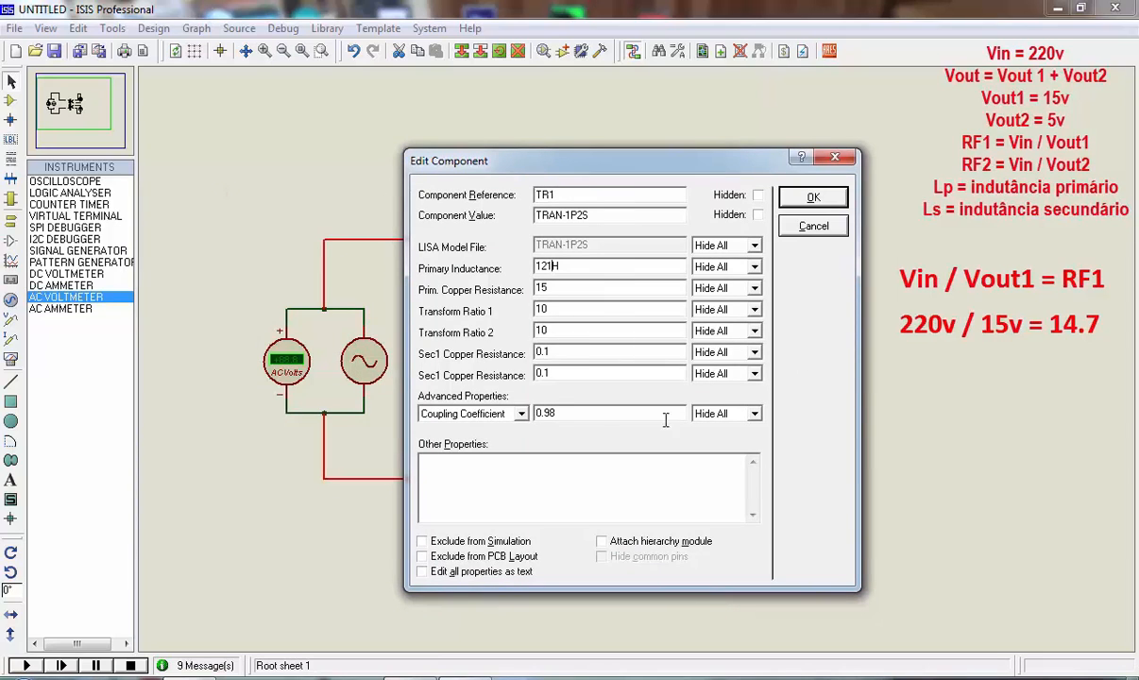
{"action": "double_click", "coordinate": [560, 309]}
{"action": "double_click", "coordinate": [585, 330]}
{"action": "left_click_drag", "start_coordinate": [702, 170], "coordinate": [490, 174]}
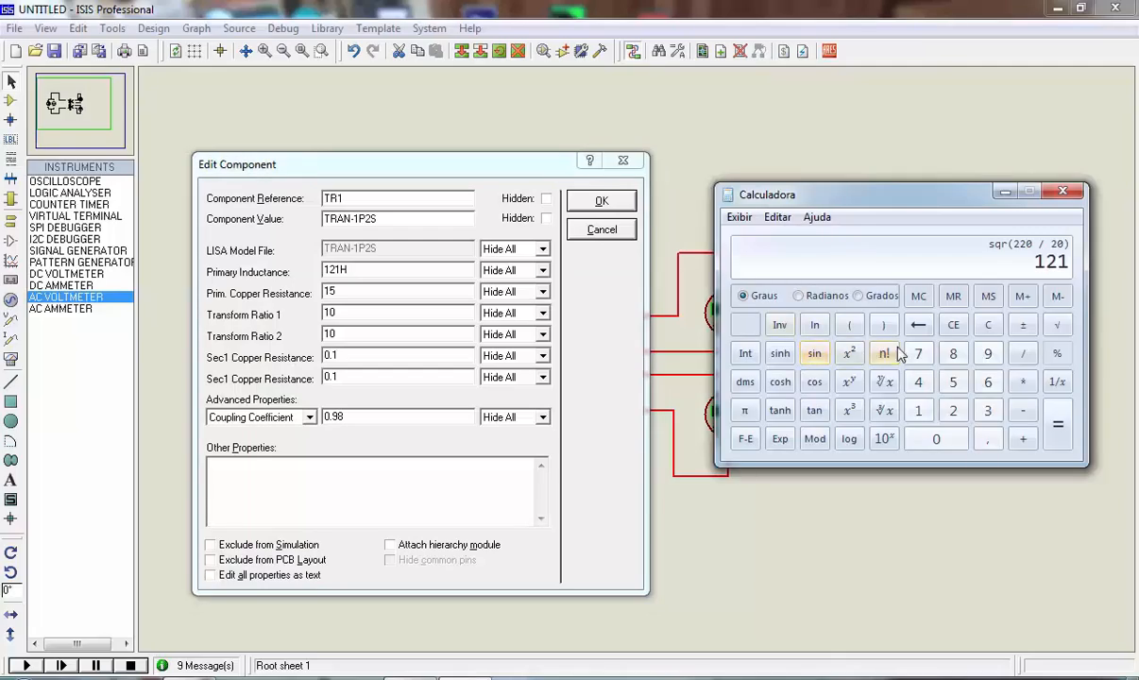
{"action": "left_click", "coordinate": [986, 327]}
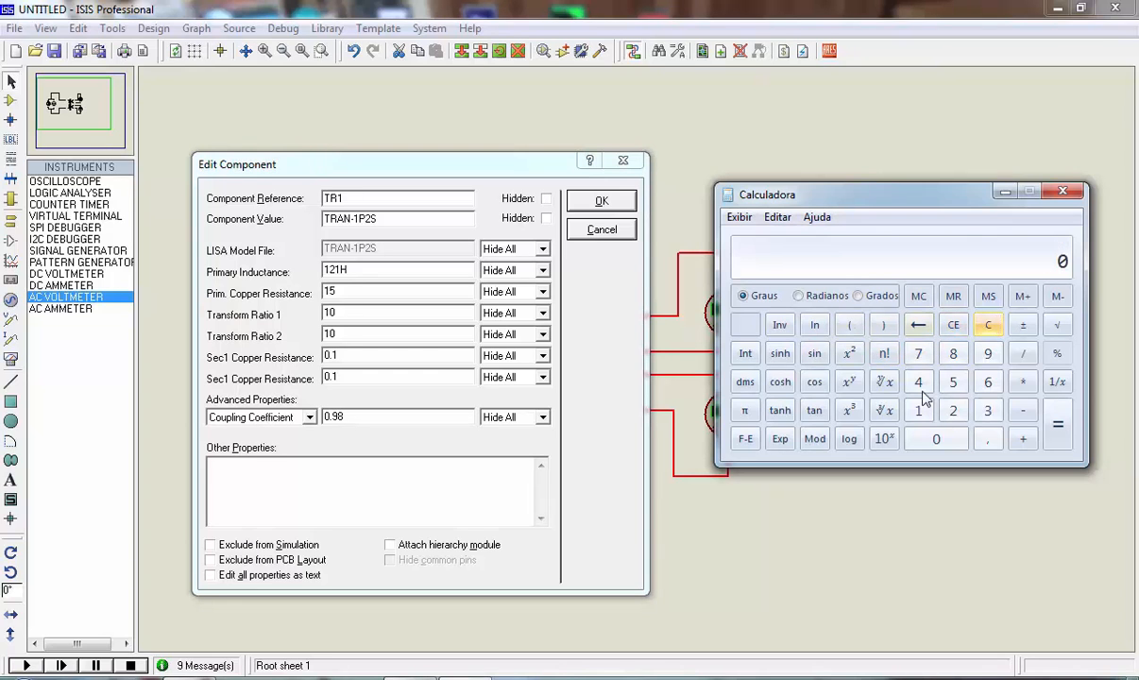
{"action": "left_click", "coordinate": [658, 493]}
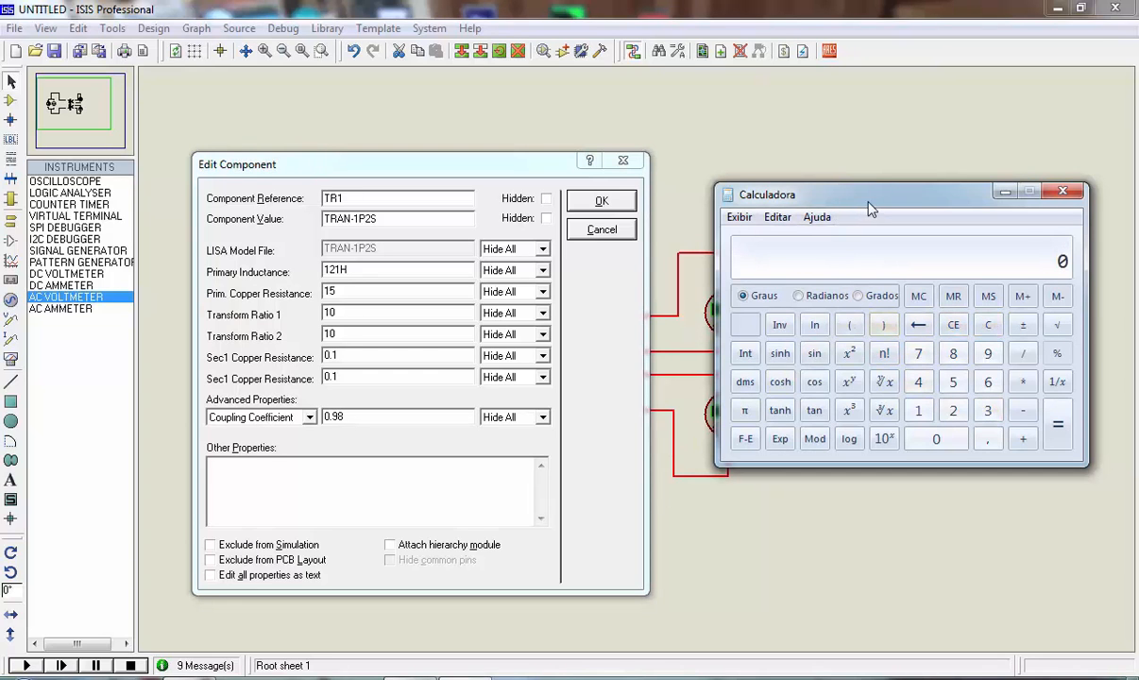
{"action": "left_click_drag", "start_coordinate": [863, 203], "coordinate": [819, 228]}
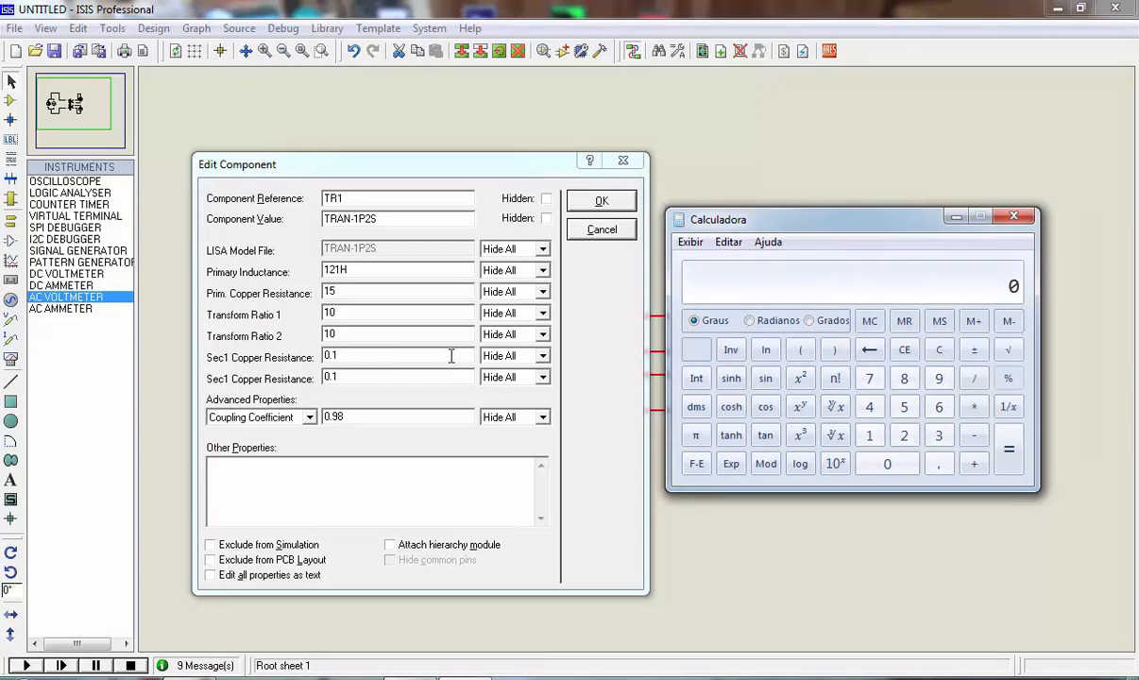
{"action": "left_click", "coordinate": [326, 333]}
{"action": "type", "text": "10"}
Calculate 220 / 15 and set TR1's Transform Ratio 1 to 14.7
{"action": "left_click", "coordinate": [903, 439]}
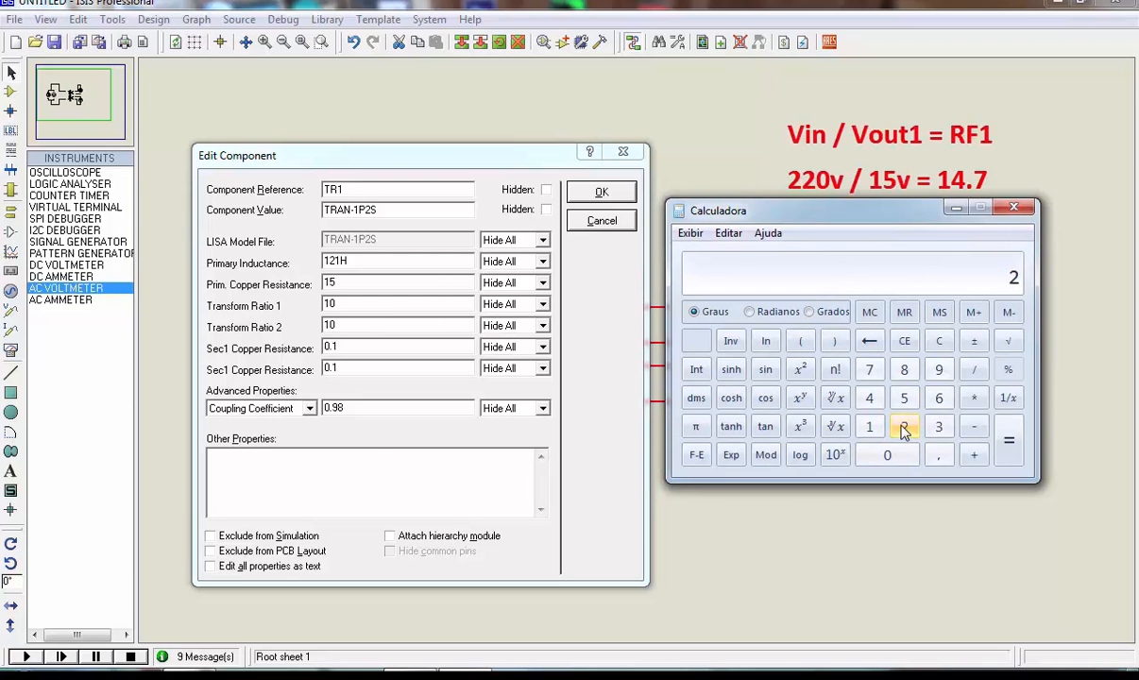
{"action": "left_click", "coordinate": [903, 430]}
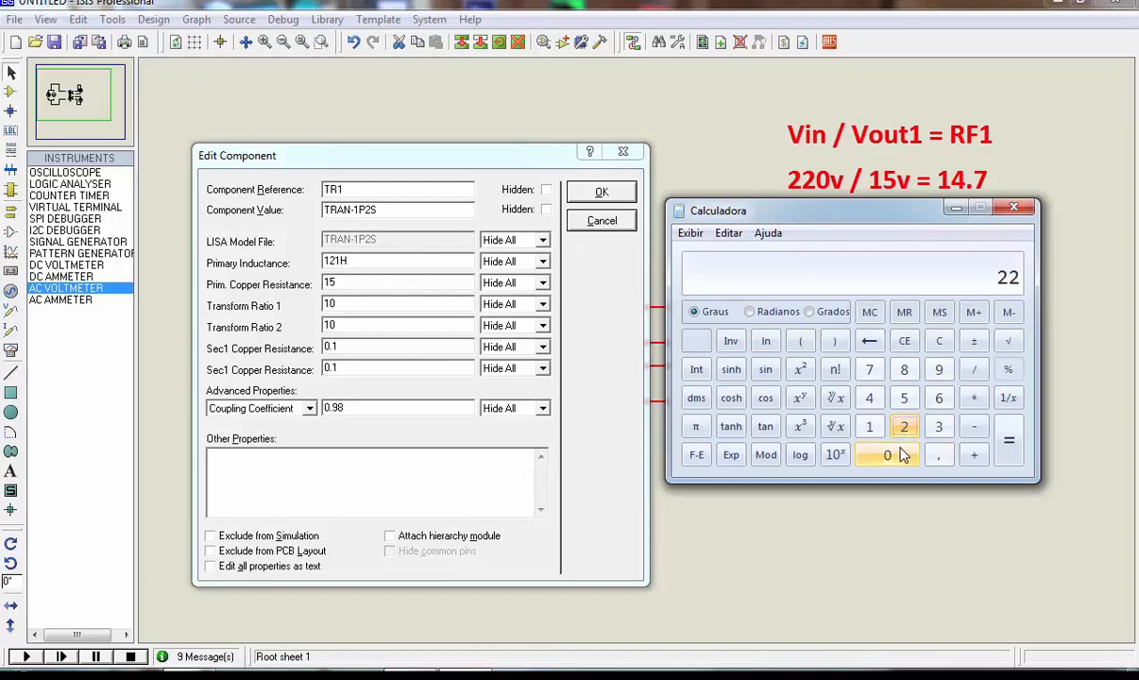
{"action": "left_click", "coordinate": [886, 455]}
{"action": "left_click", "coordinate": [974, 371]}
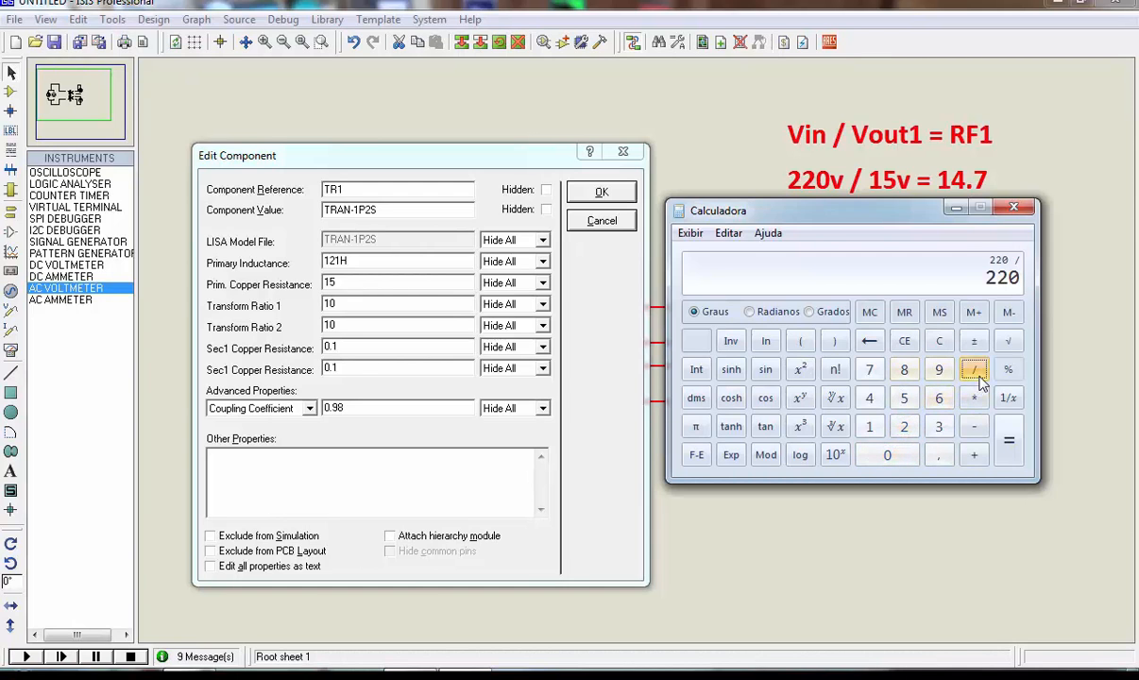
{"action": "left_click", "coordinate": [870, 427]}
{"action": "left_click", "coordinate": [903, 397]}
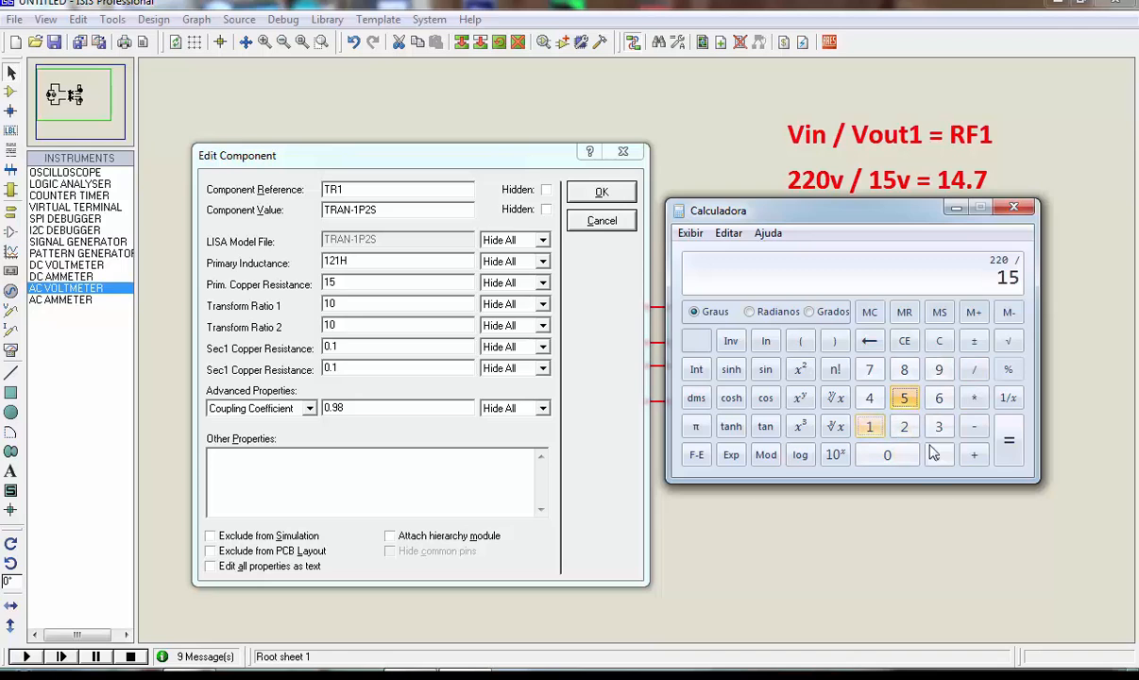
{"action": "left_click", "coordinate": [1008, 440]}
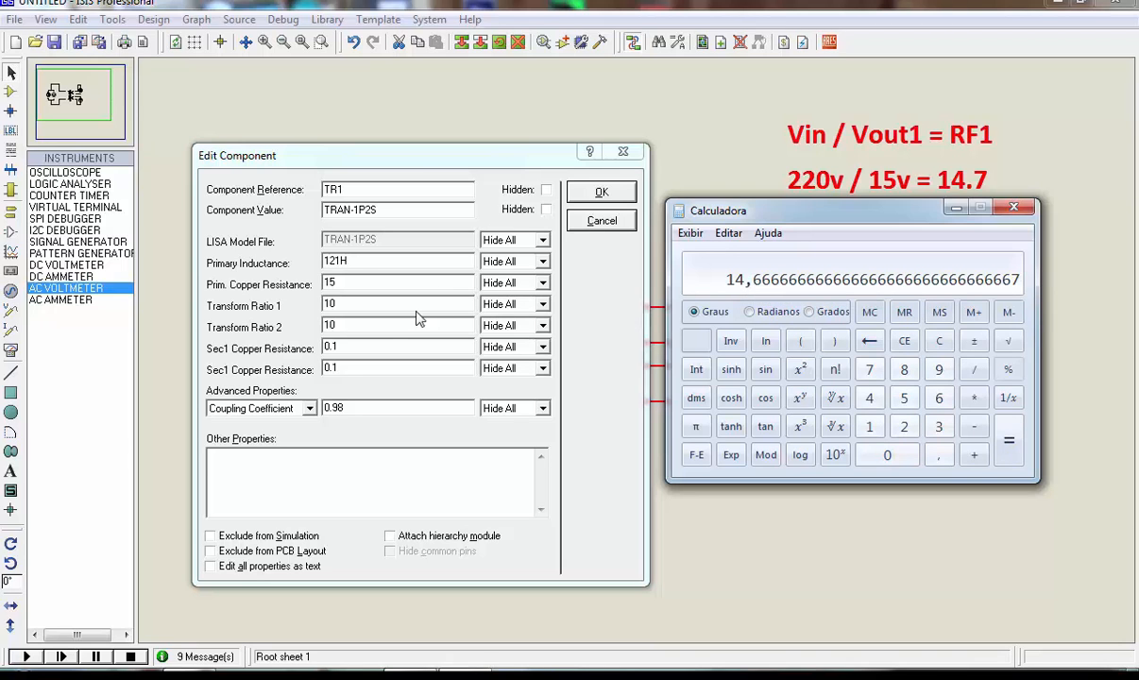
{"action": "double_click", "coordinate": [338, 304]}
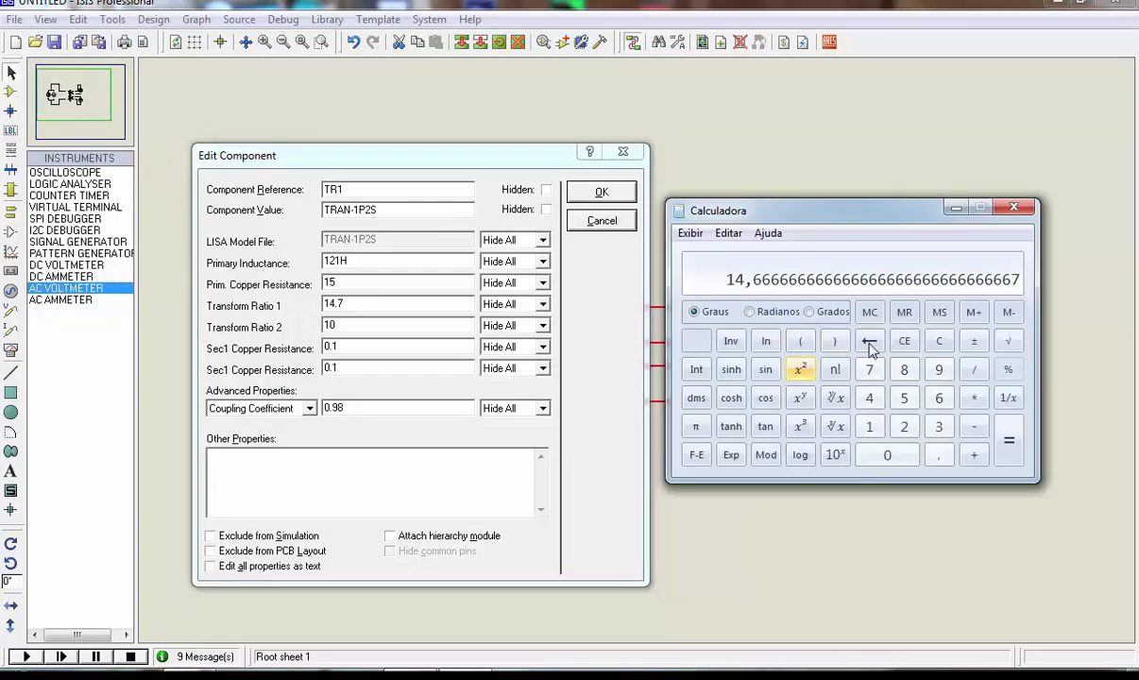
Calculate 220 / 5 and set TR1's Transform Ratio 2 to 44, accepting the component properties
{"action": "left_click", "coordinate": [940, 342]}
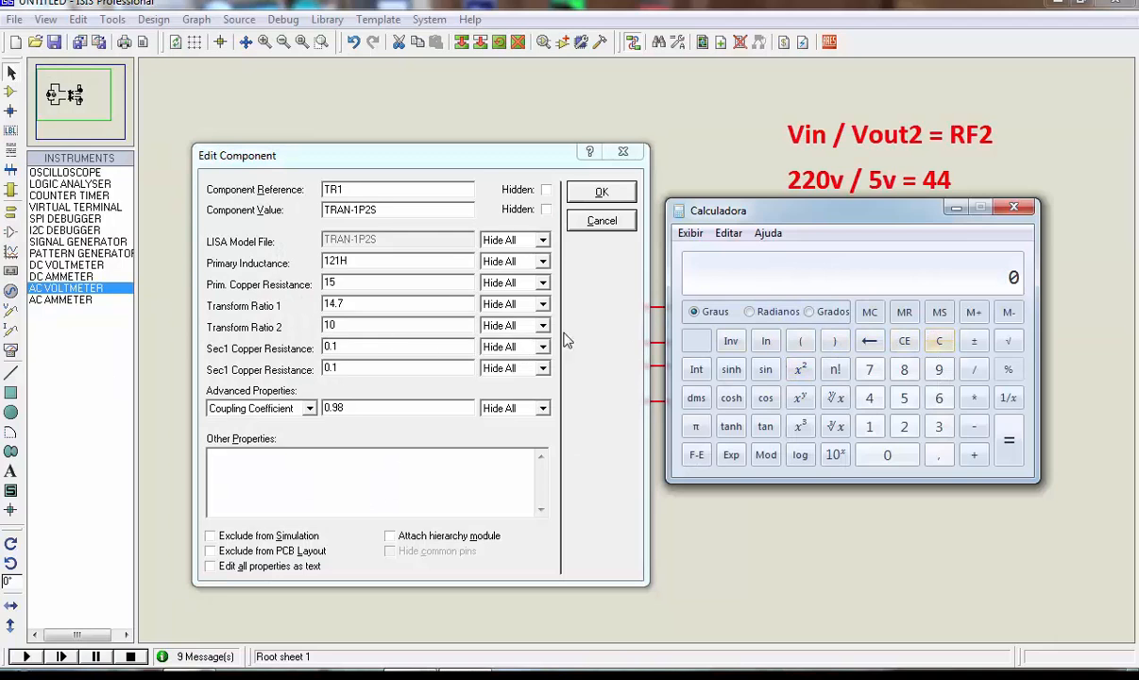
{"action": "left_click", "coordinate": [904, 427]}
{"action": "left_click", "coordinate": [904, 427]}
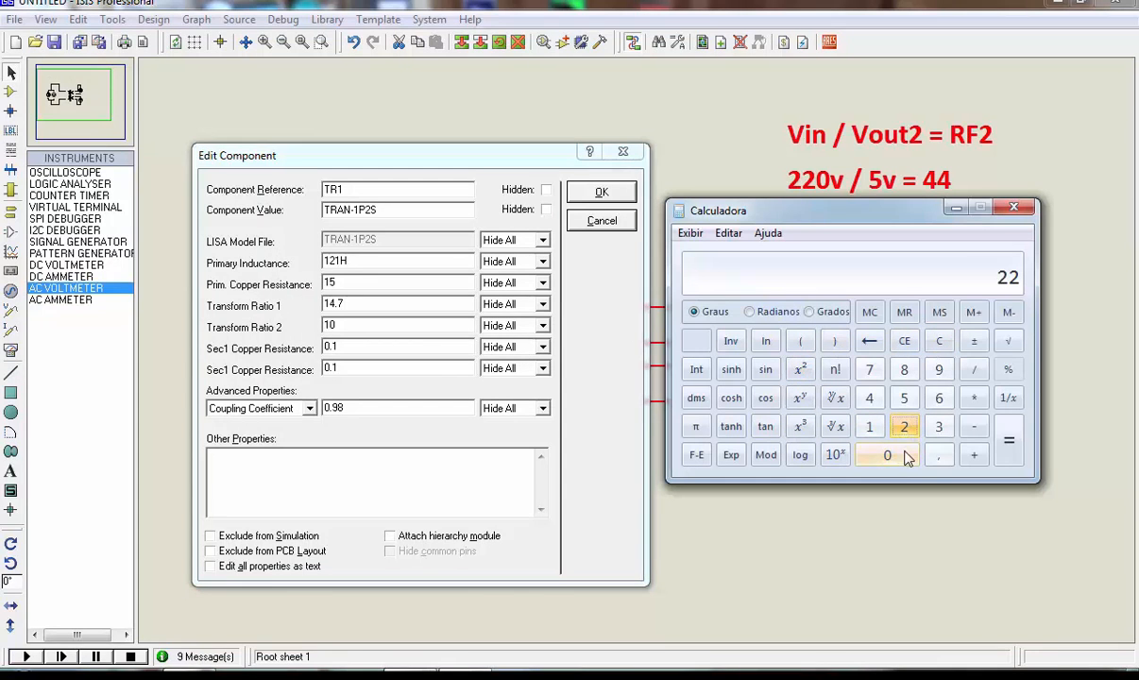
{"action": "left_click", "coordinate": [903, 458]}
{"action": "left_click", "coordinate": [973, 369]}
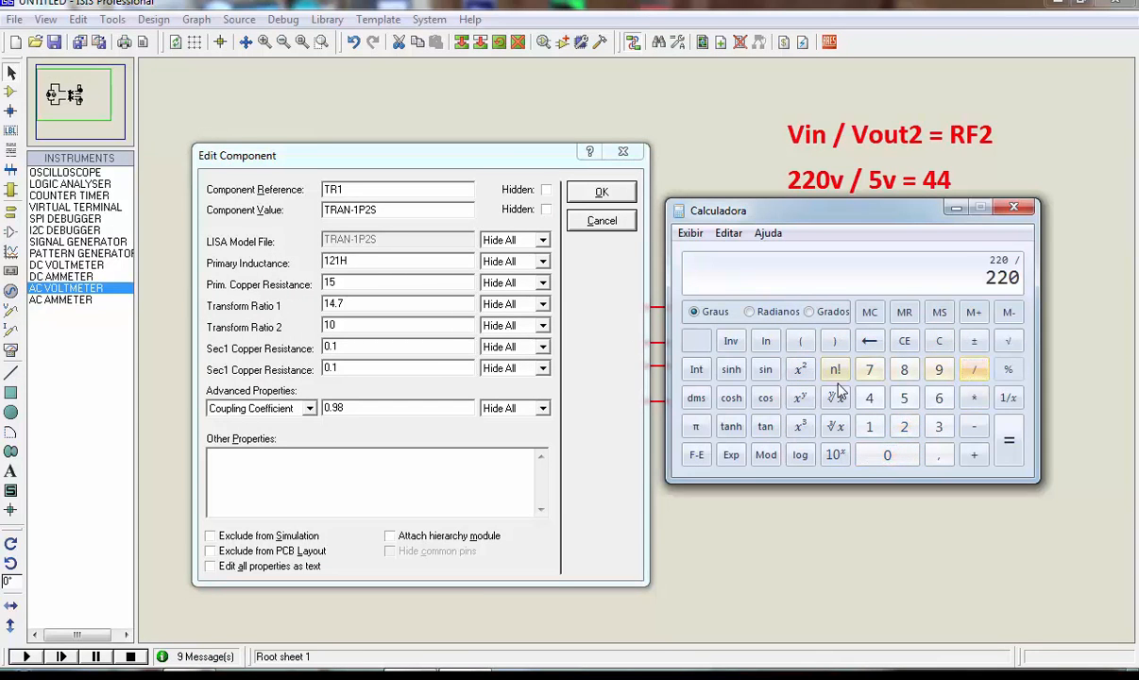
{"action": "left_click", "coordinate": [904, 398]}
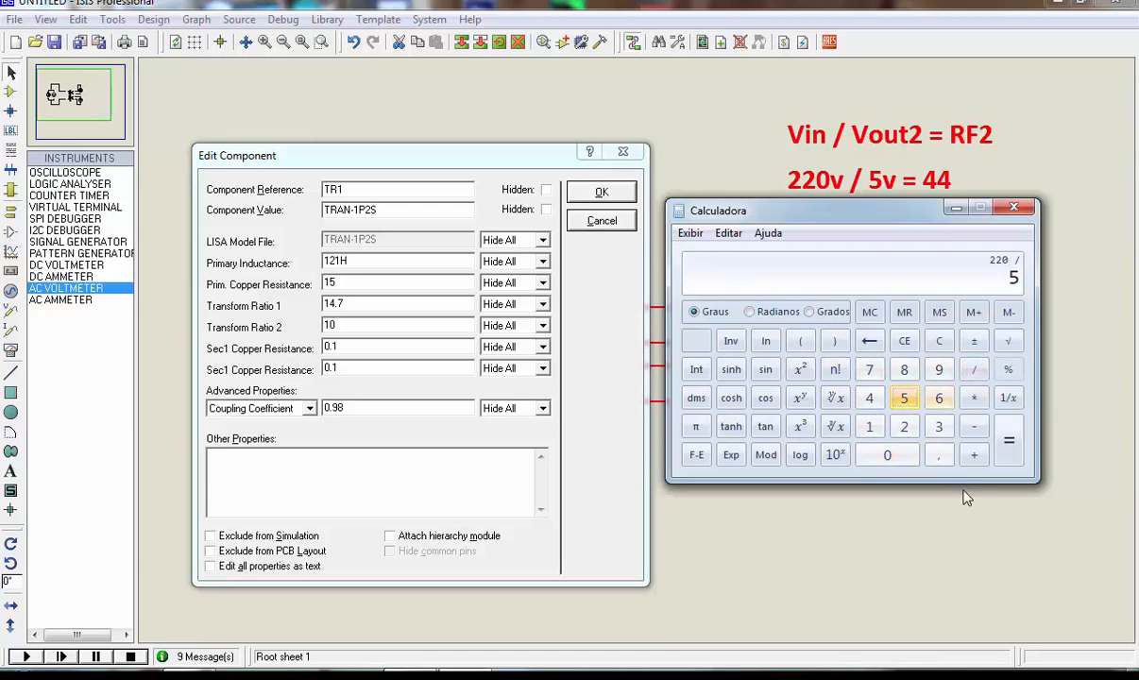
{"action": "left_click", "coordinate": [1009, 457]}
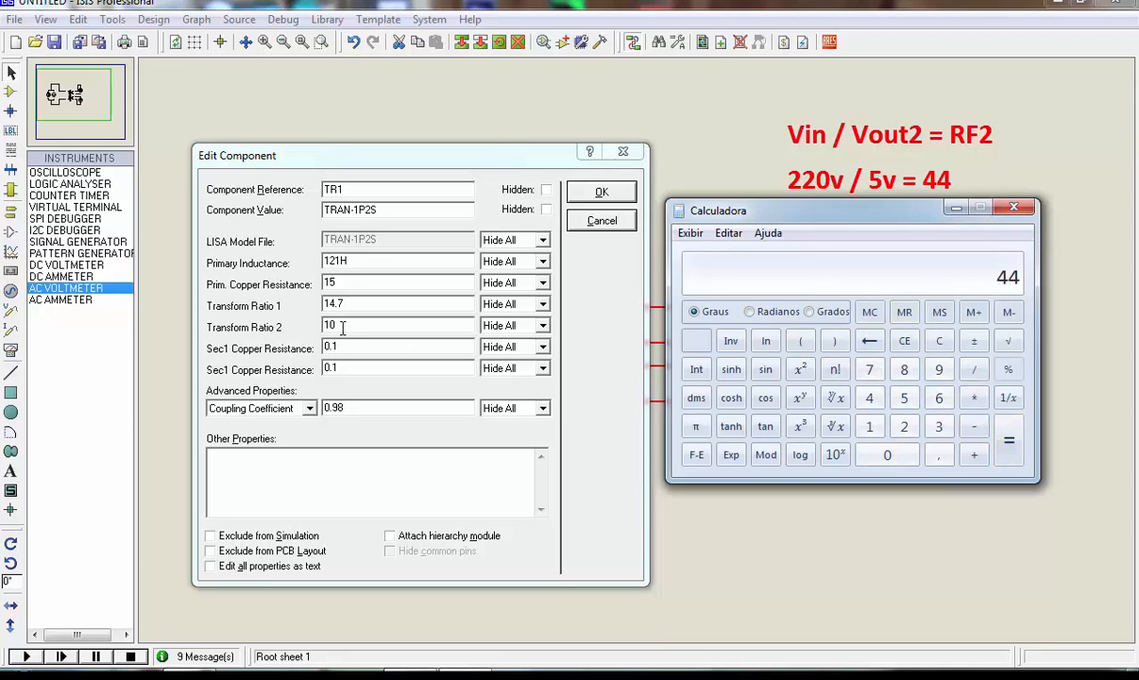
{"action": "left_click_drag", "start_coordinate": [350, 324], "coordinate": [314, 324]}
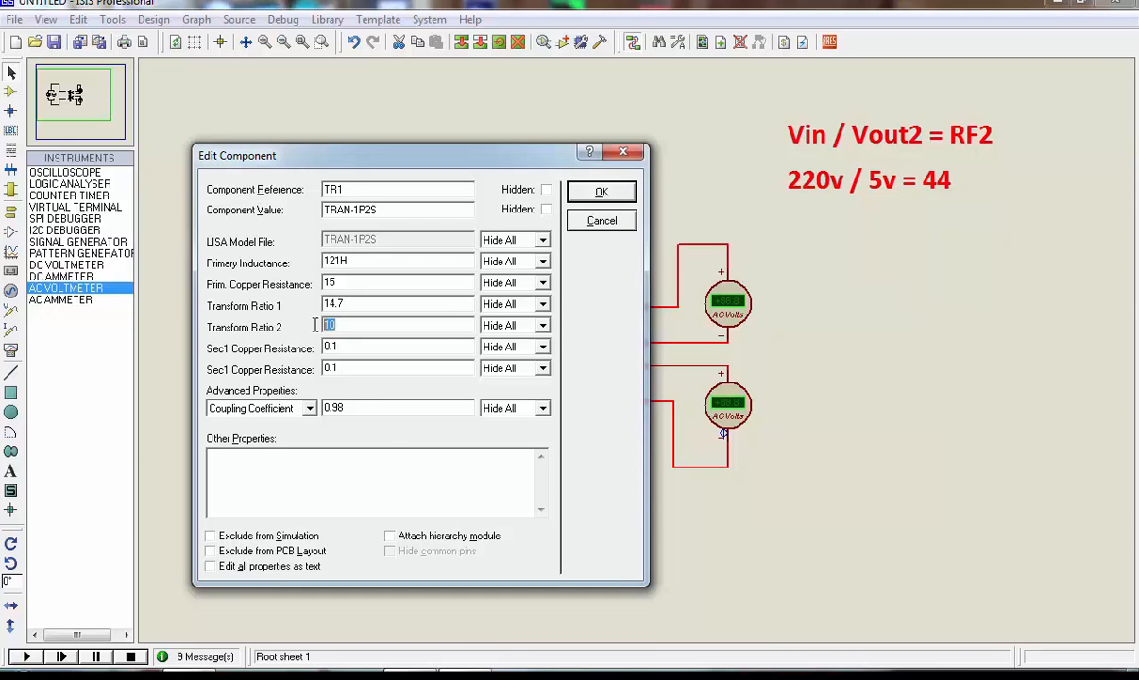
{"action": "type", "text": "44"}
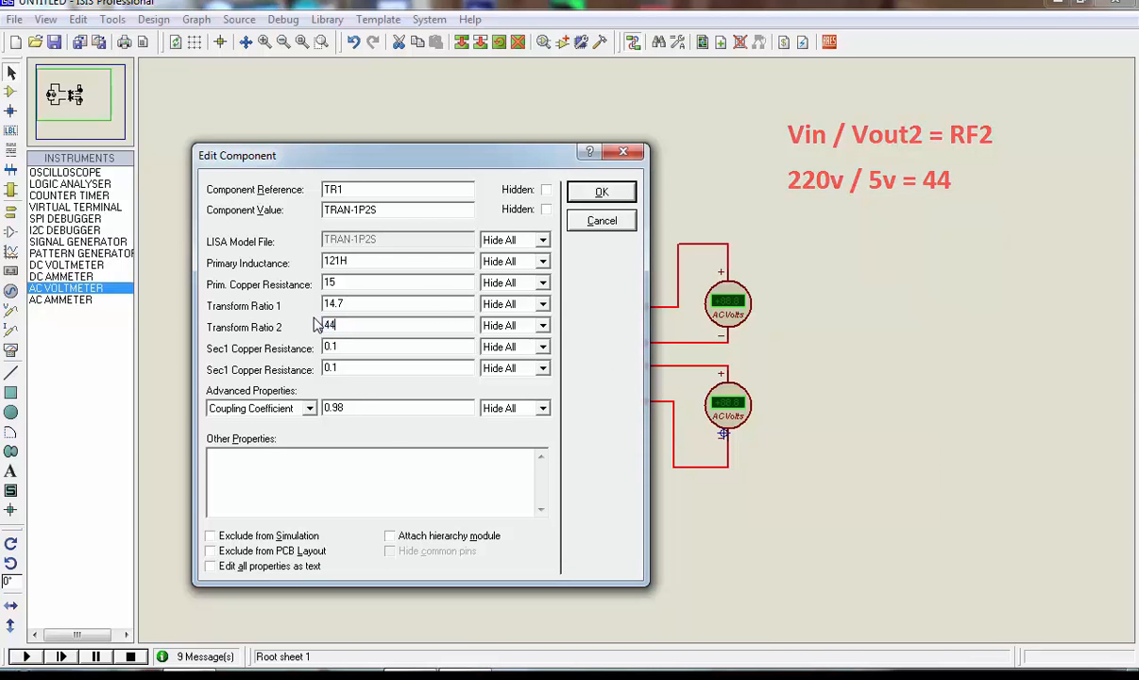
{"action": "left_click", "coordinate": [609, 199]}
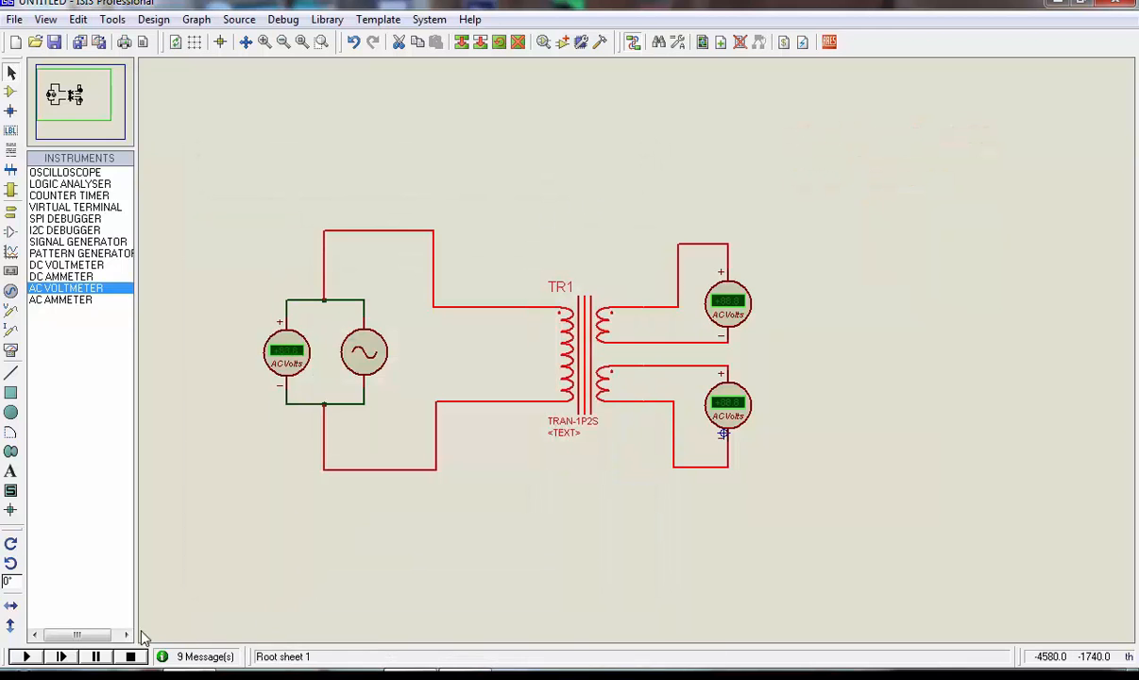
Run the TRAN-1P2S simulation and examine the voltmeter readings on TR1's two secondary windings
{"action": "left_click", "coordinate": [27, 657]}
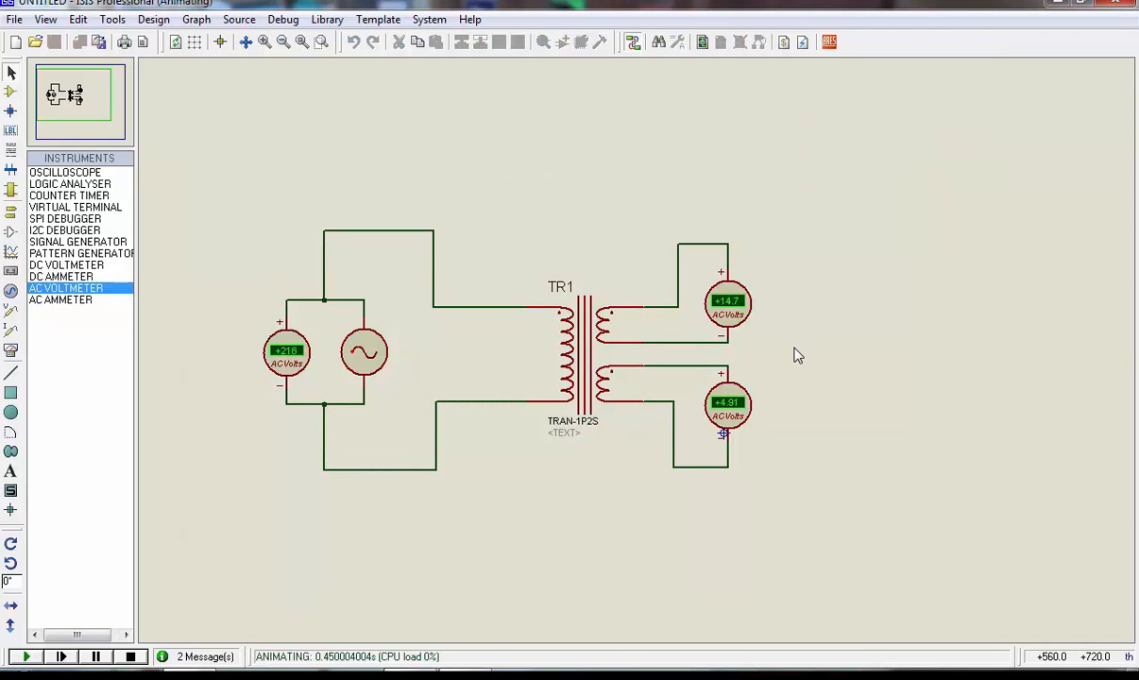
{"action": "scroll", "coordinate": [738, 343], "scroll_direction": "up", "scroll_amount": 1}
{"action": "scroll", "coordinate": [638, 359], "scroll_direction": "up", "scroll_amount": 1}
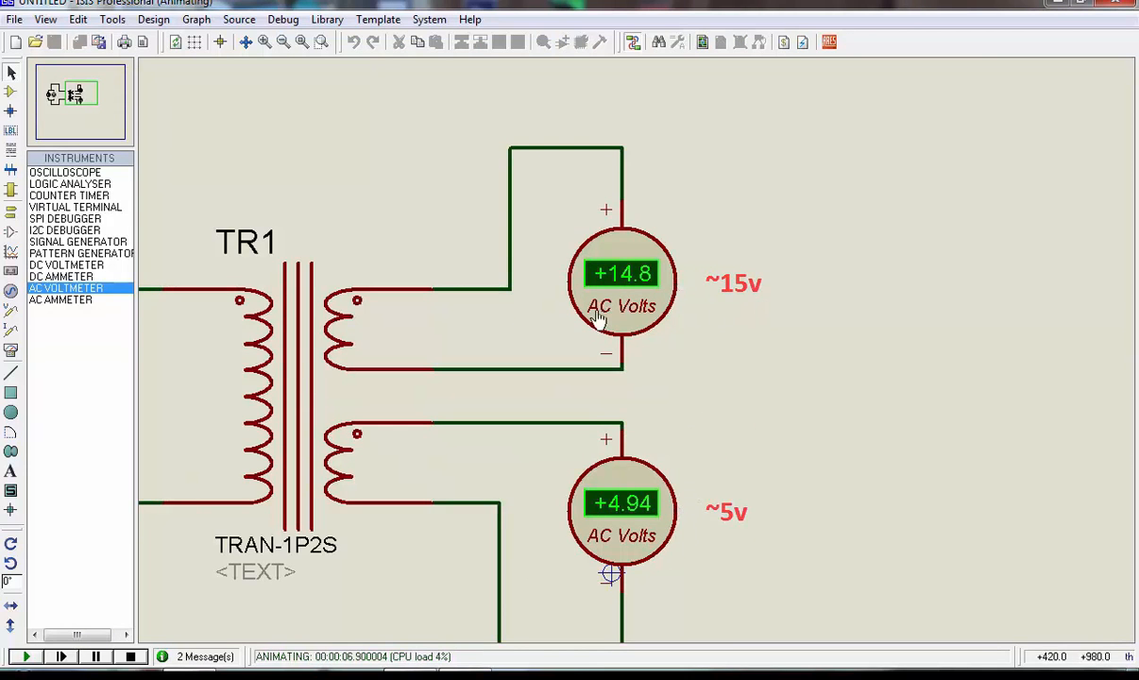
{"action": "scroll", "coordinate": [500, 378], "scroll_direction": "down", "scroll_amount": 1}
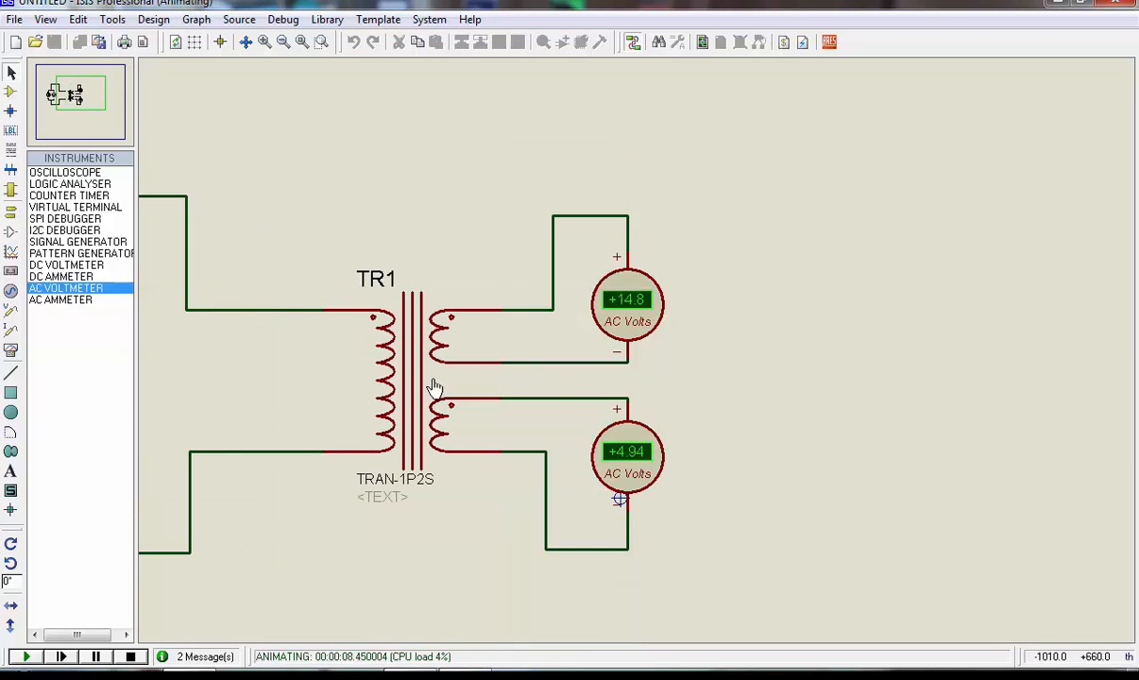
{"action": "scroll", "coordinate": [420, 389], "scroll_direction": "down", "scroll_amount": 1}
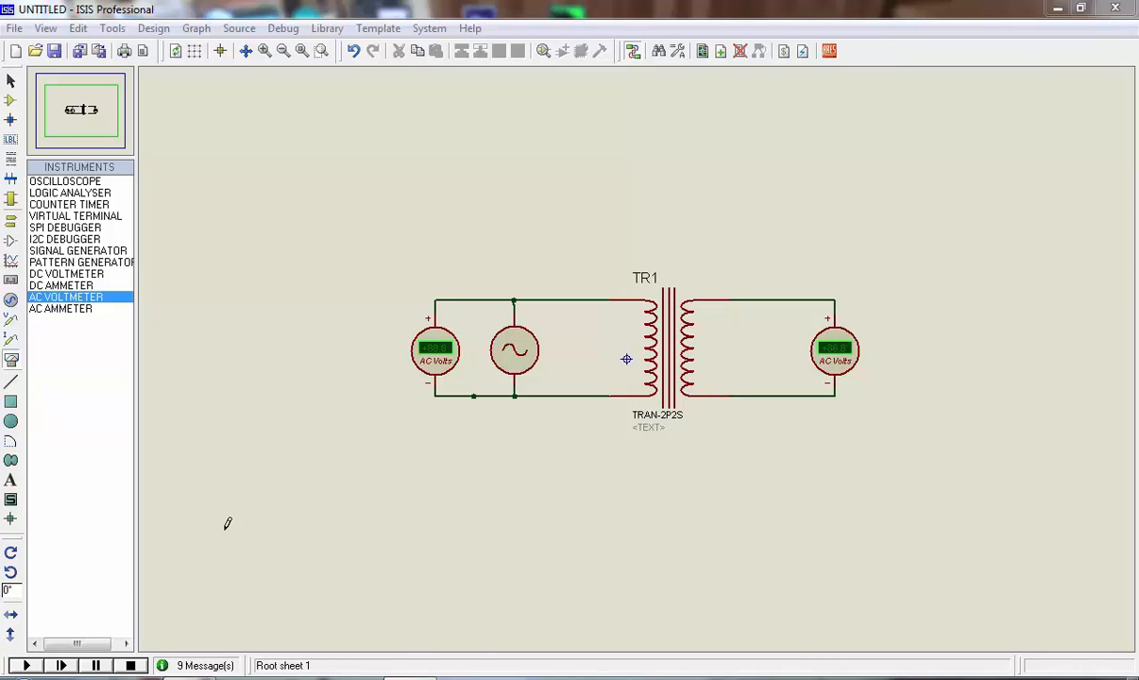
Simulate the TRAN-2P2S circuit with TR1's existing inductances, compare its input and output voltages, and stop the simulation
{"action": "left_click", "coordinate": [26, 665]}
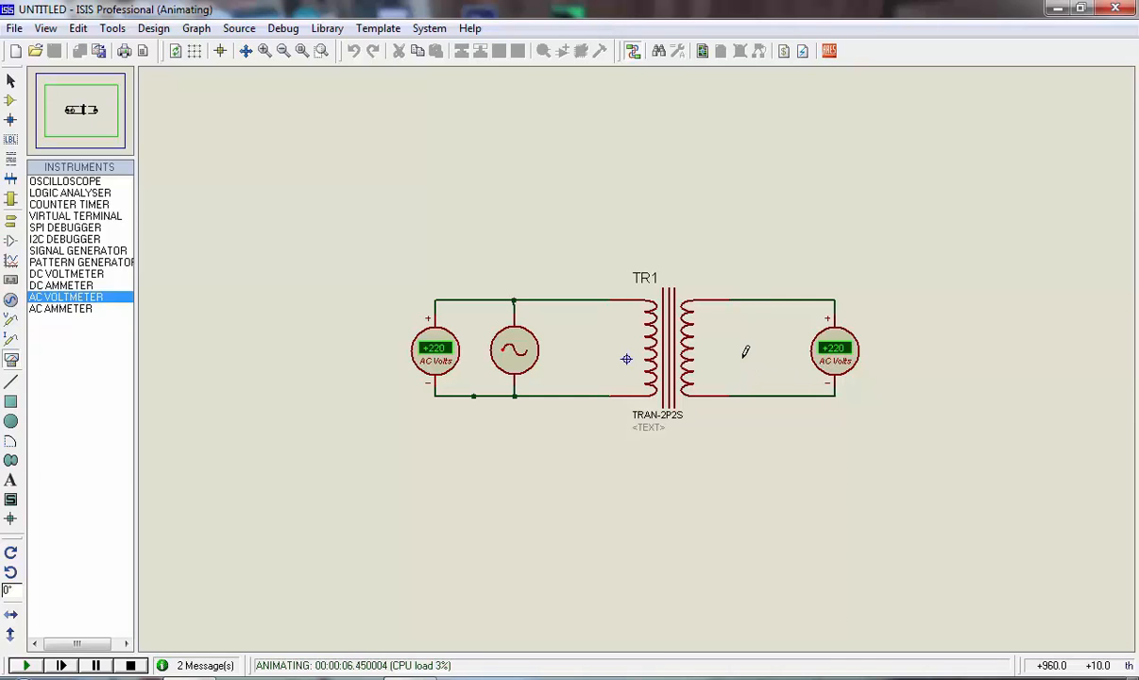
{"action": "left_click", "coordinate": [132, 666]}
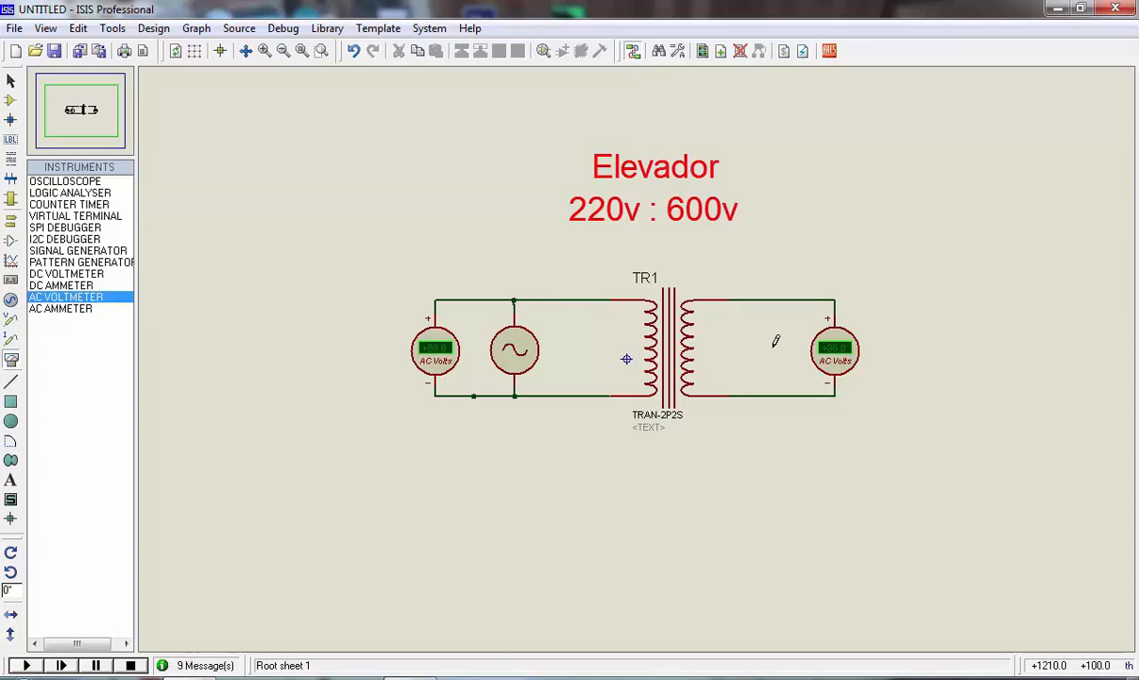
Open the component properties of the TRAN-2P2S transformer TR1 and bring up the Windows calculator without covering the inductance values
{"action": "right_click", "coordinate": [679, 346]}
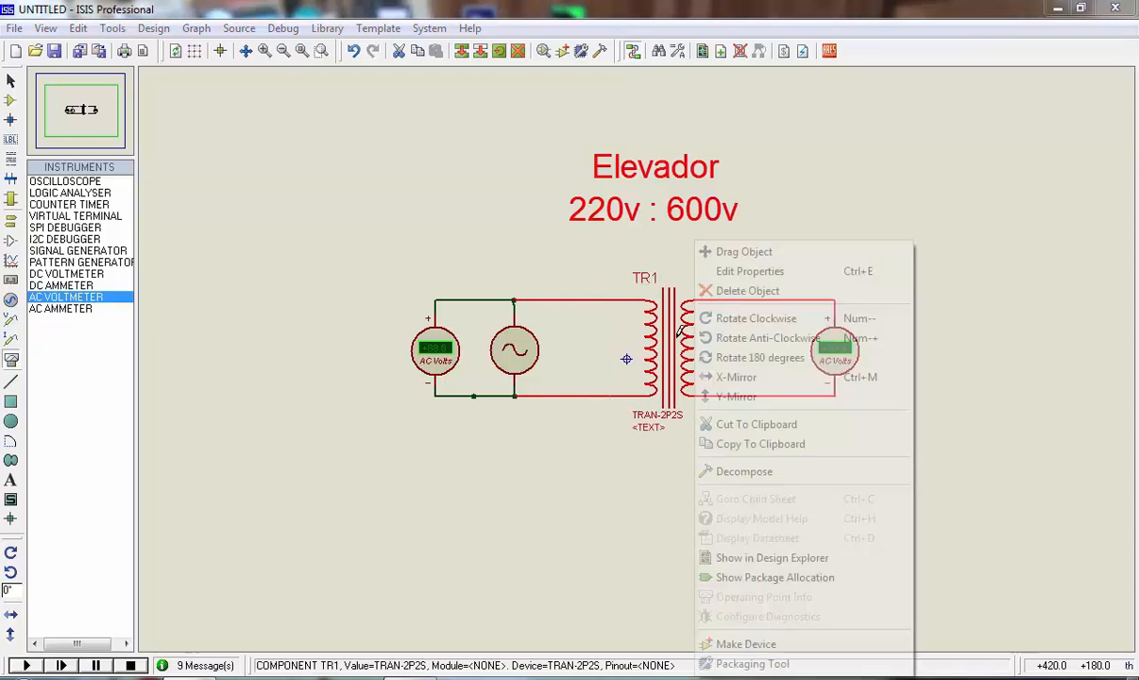
{"action": "left_click", "coordinate": [749, 272]}
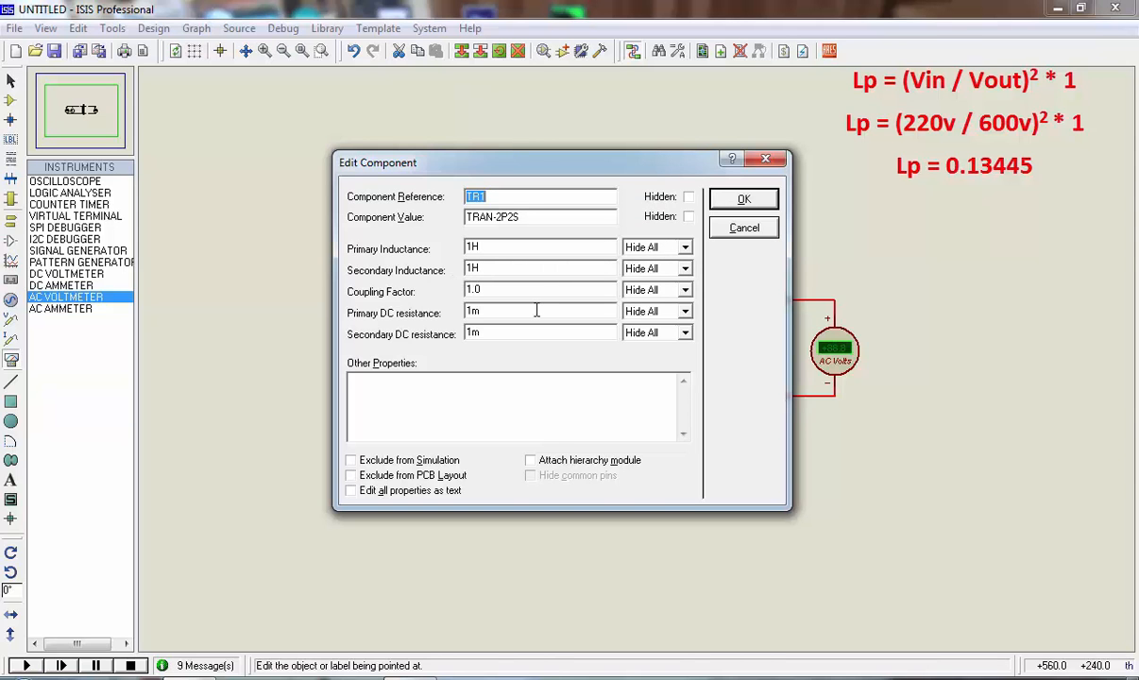
{"action": "key", "text": "super+r"}
{"action": "key", "text": "Return"}
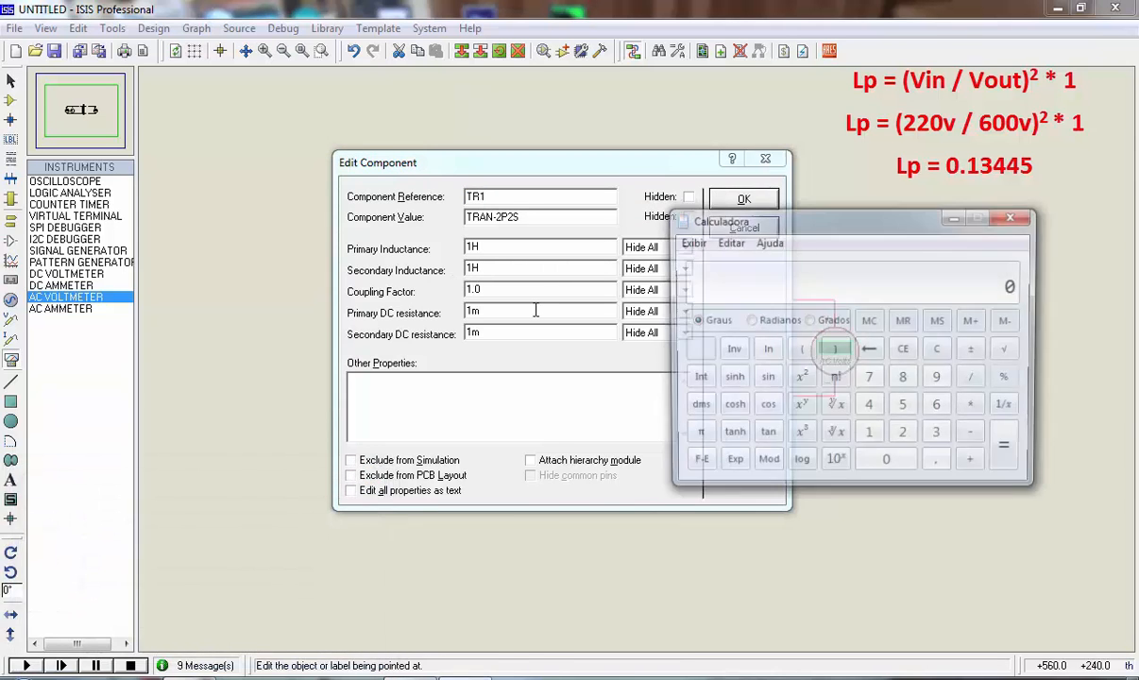
{"action": "left_click_drag", "start_coordinate": [837, 227], "coordinate": [804, 282]}
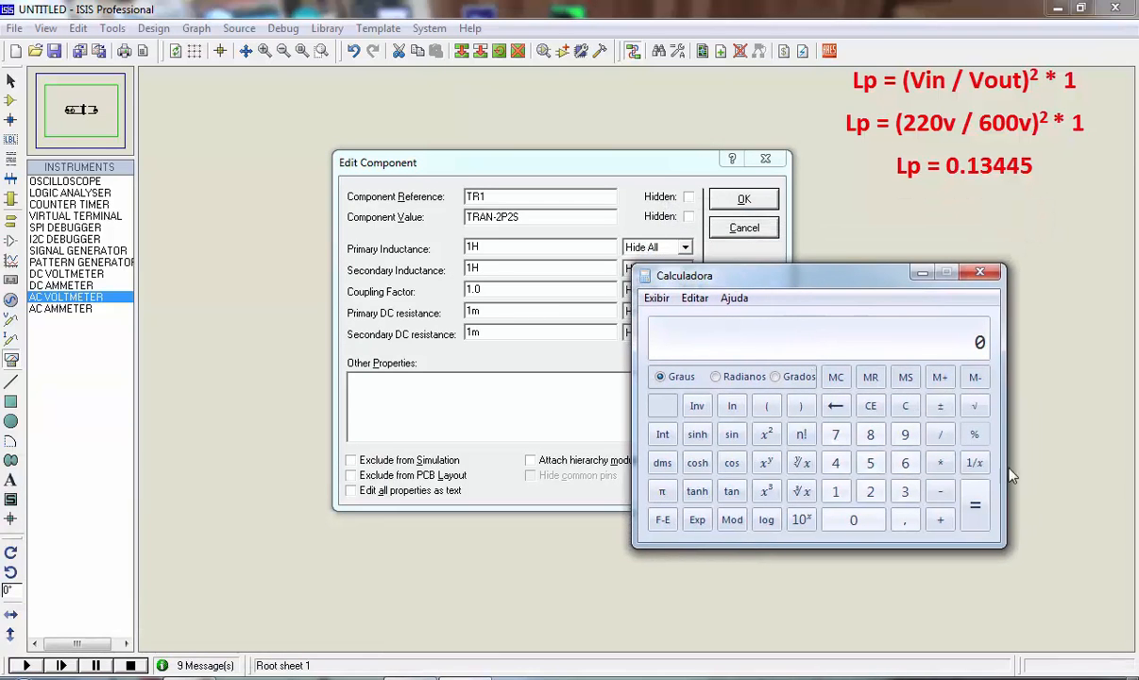
Compute the primary inductance for the 220 V to 600 V step-up transformer as (220 / 600) squared
{"action": "left_click", "coordinate": [766, 406]}
{"action": "left_click", "coordinate": [870, 491]}
{"action": "left_click", "coordinate": [871, 492]}
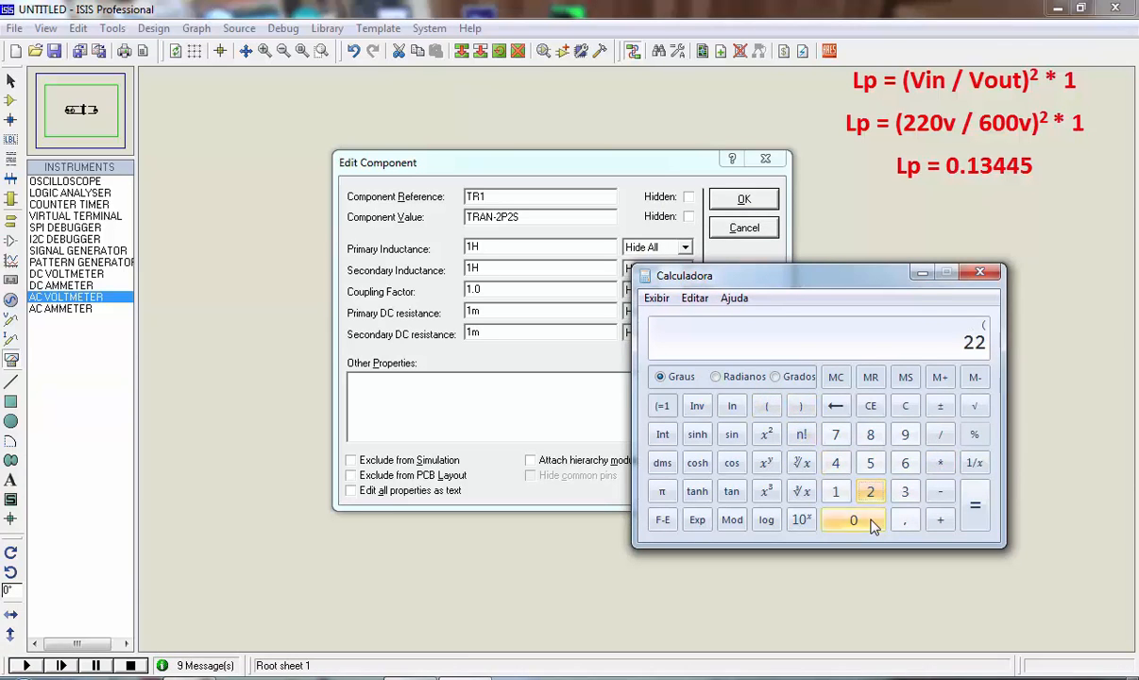
{"action": "left_click", "coordinate": [864, 521]}
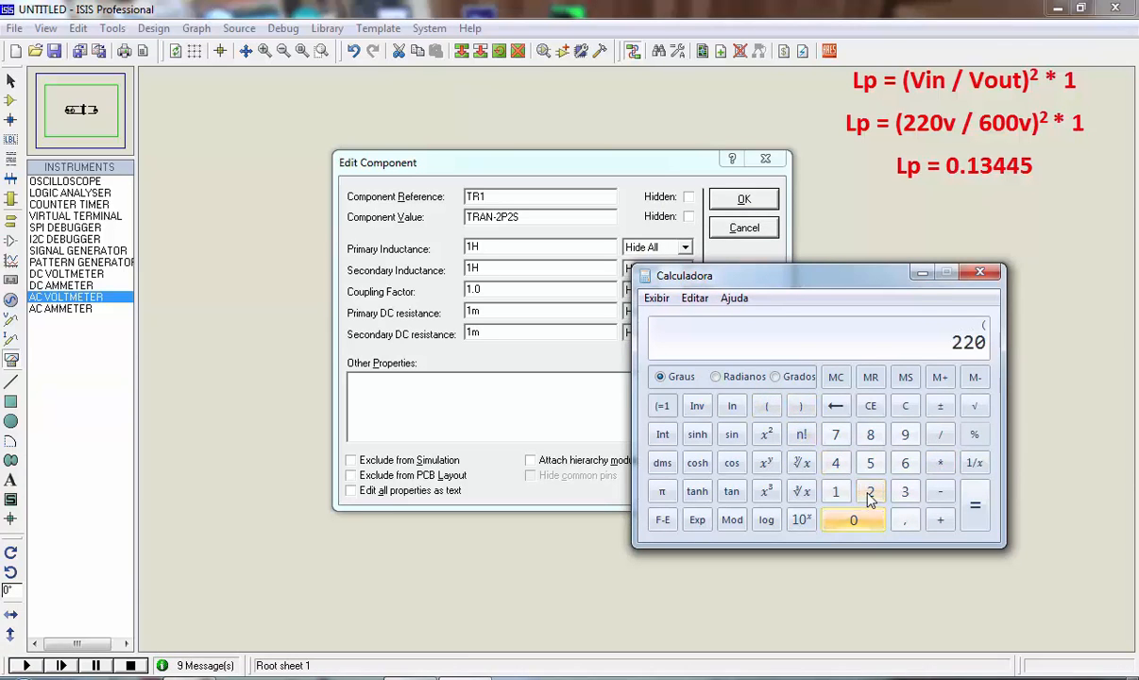
{"action": "left_click", "coordinate": [939, 435]}
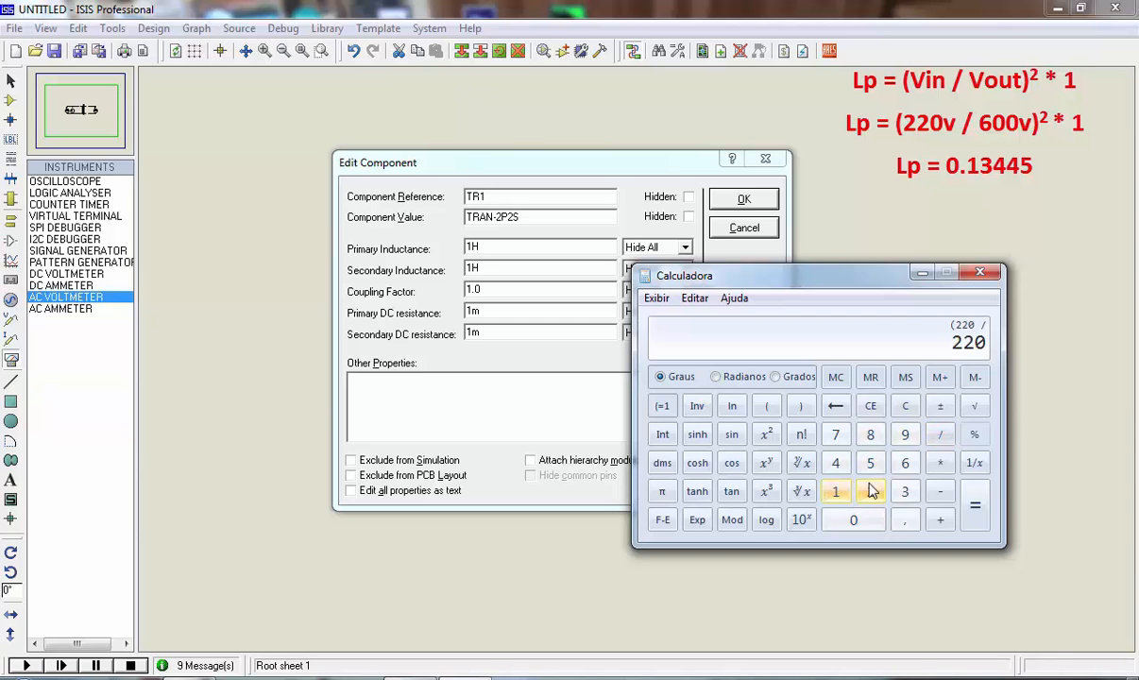
{"action": "left_click", "coordinate": [905, 463]}
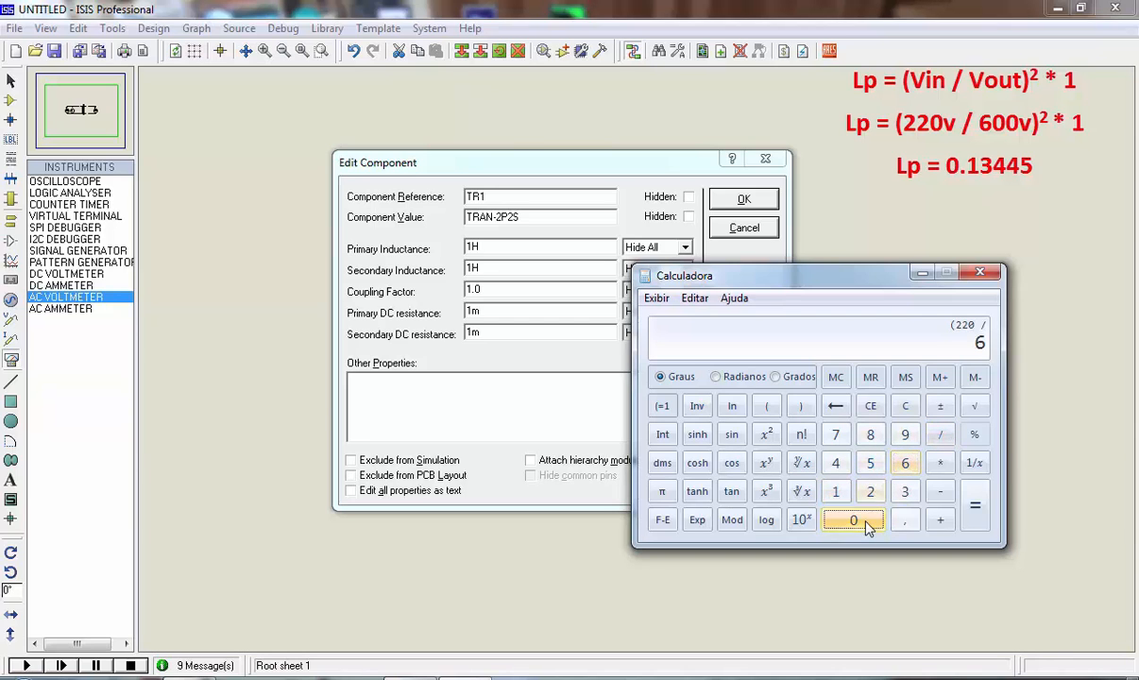
{"action": "double_click", "coordinate": [855, 520]}
{"action": "left_click", "coordinate": [803, 407]}
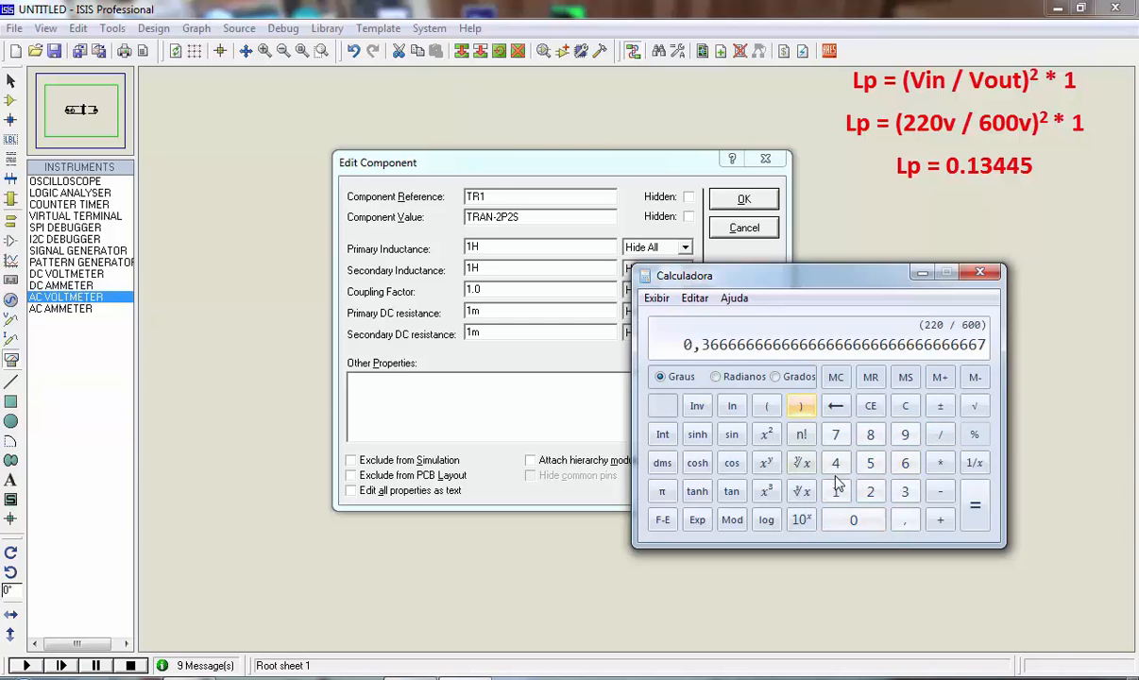
{"action": "left_click", "coordinate": [767, 436]}
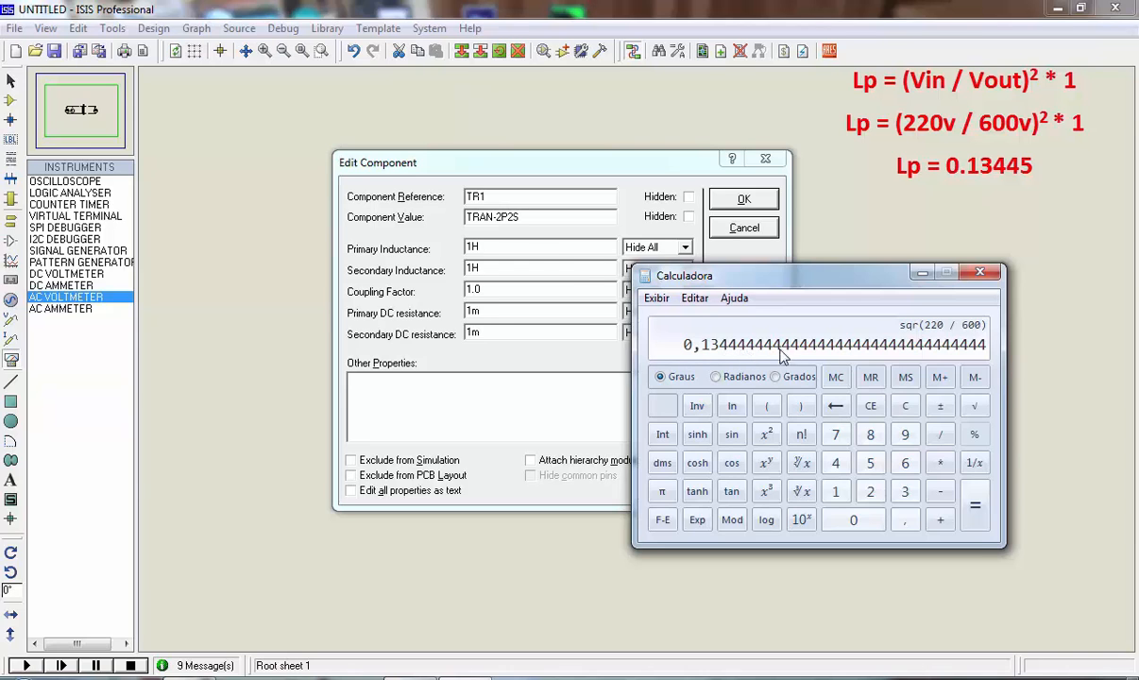
Set TR1's primary inductance to 0.13445H and accept the component properties
{"action": "left_click", "coordinate": [475, 247]}
{"action": "left_click_drag", "start_coordinate": [474, 246], "coordinate": [440, 253]}
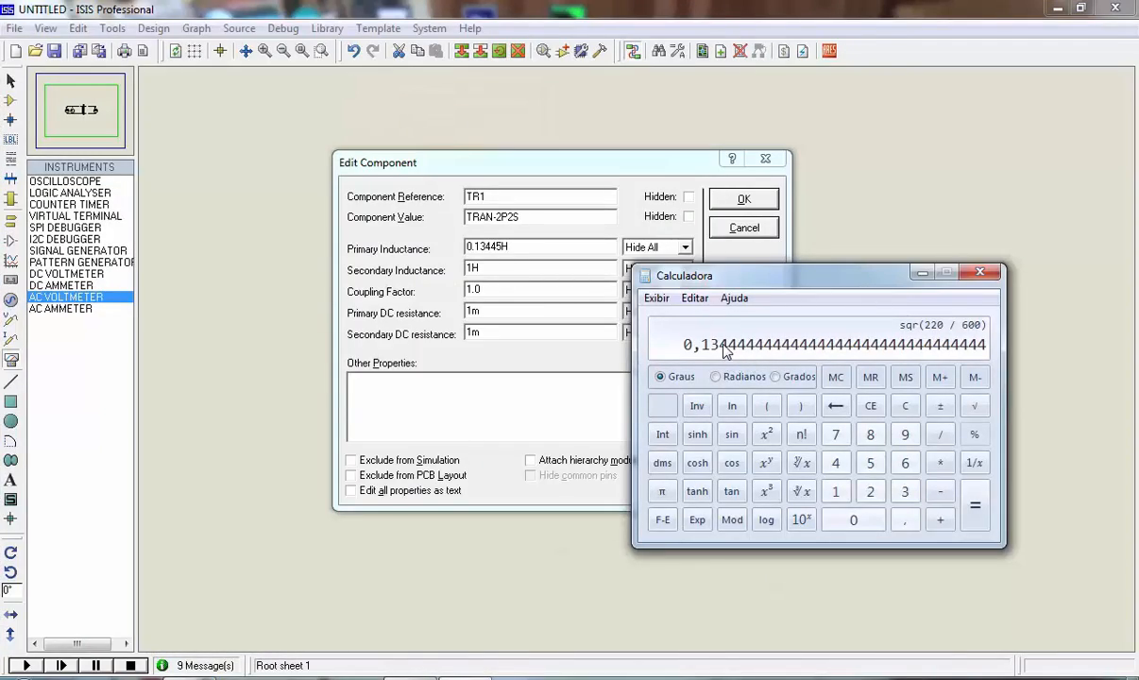
{"action": "left_click", "coordinate": [861, 253]}
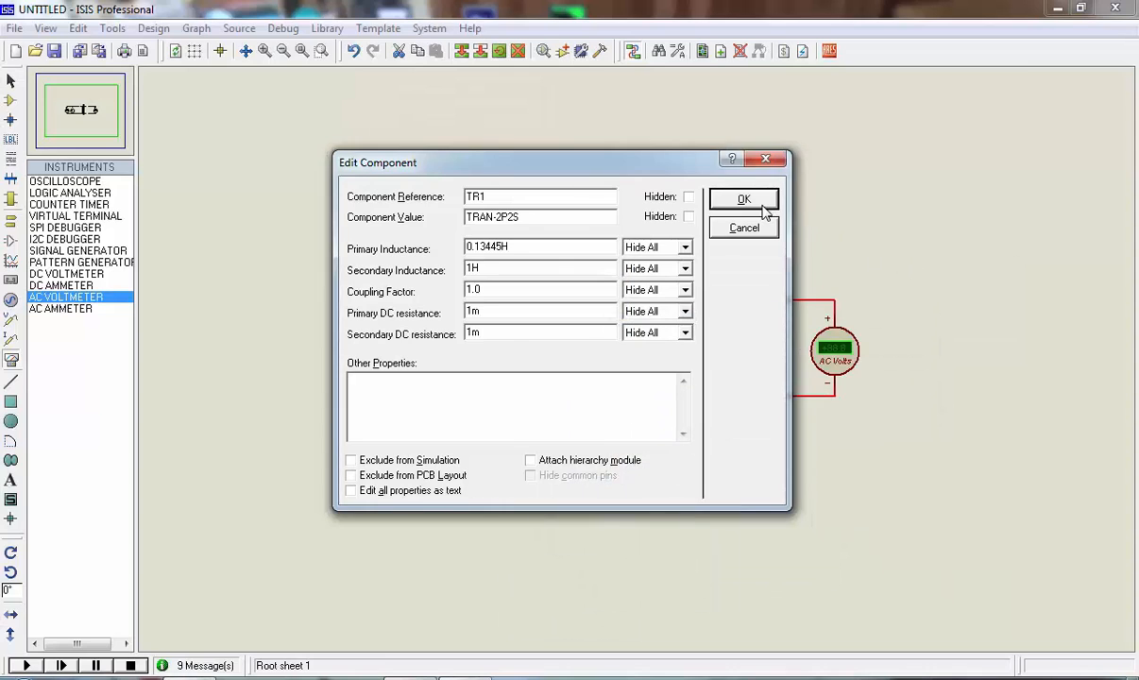
{"action": "left_click", "coordinate": [761, 203]}
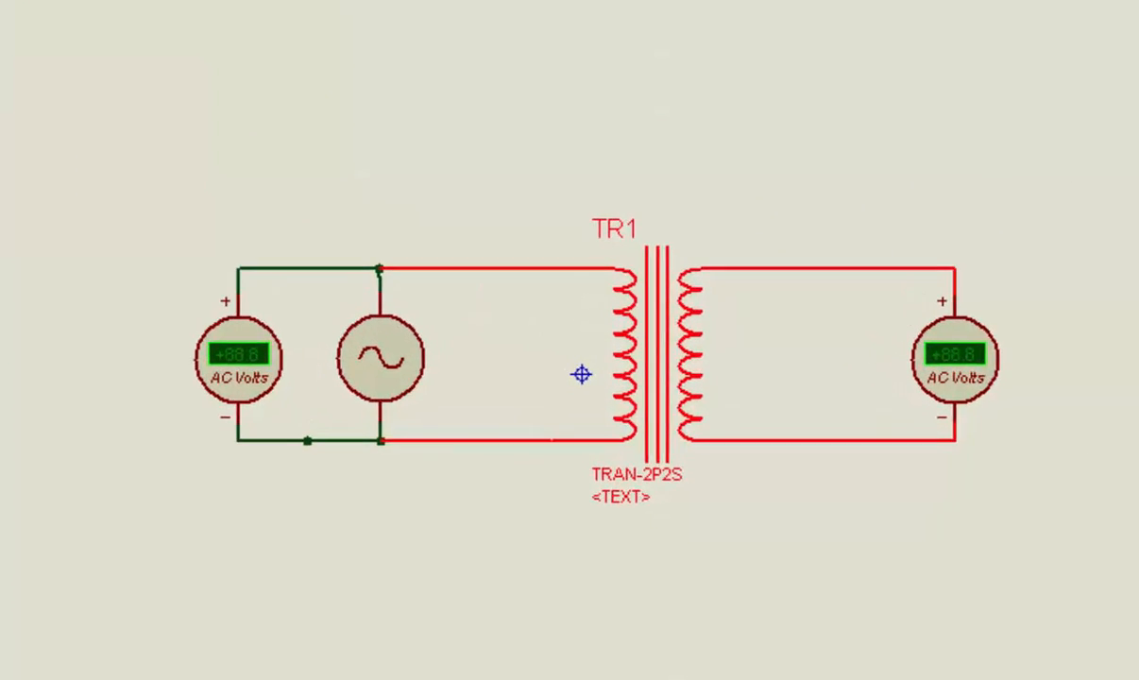
Run the step-up transformer simulation, examine the input and output voltmeters, and stop the simulation
{"action": "left_click", "coordinate": [25, 666]}
{"action": "scroll", "coordinate": [961, 370], "scroll_direction": "up", "scroll_amount": 1}
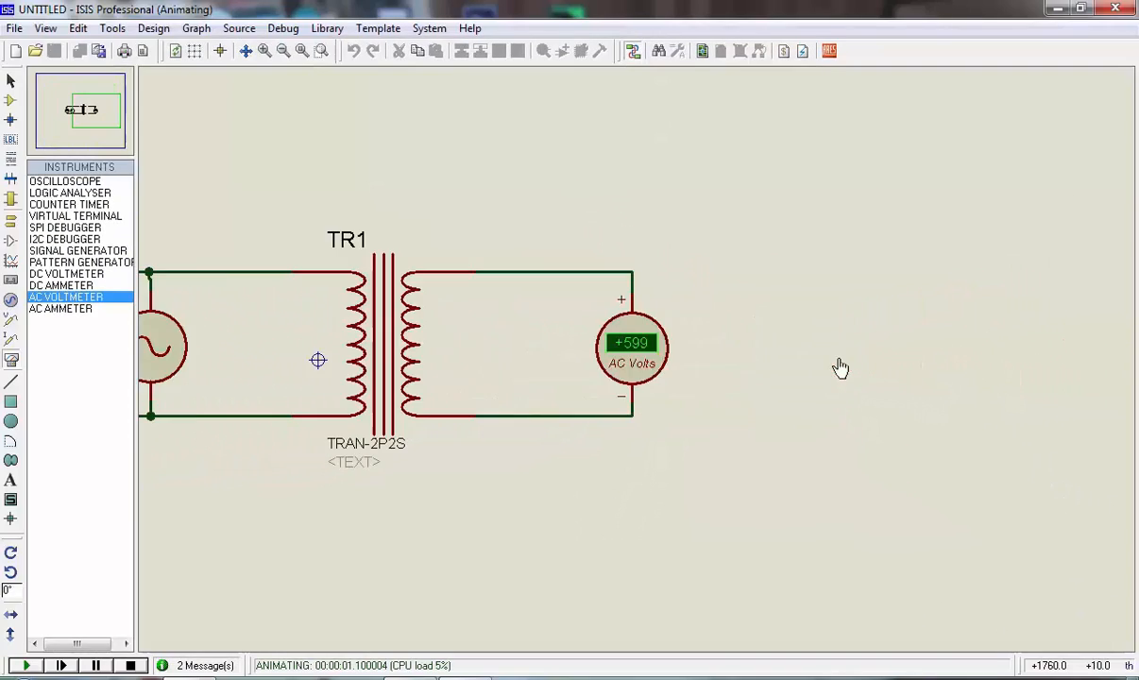
{"action": "scroll", "coordinate": [612, 362], "scroll_direction": "up", "scroll_amount": 1}
{"action": "scroll", "coordinate": [631, 335], "scroll_direction": "down", "scroll_amount": 2}
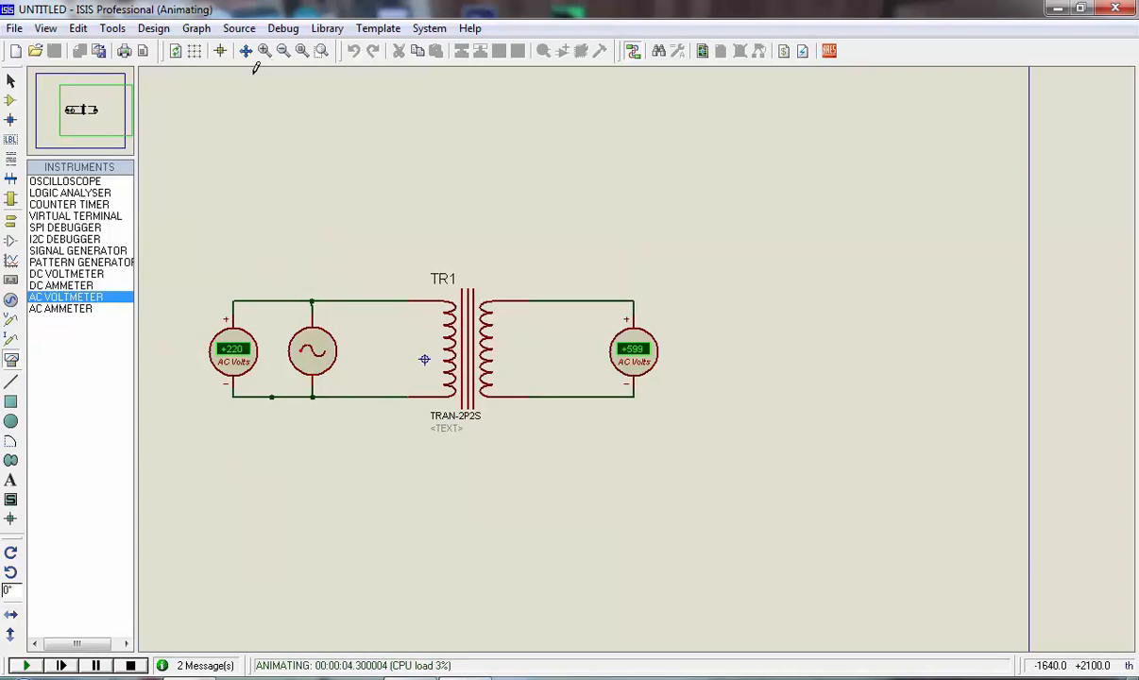
{"action": "left_click", "coordinate": [301, 52]}
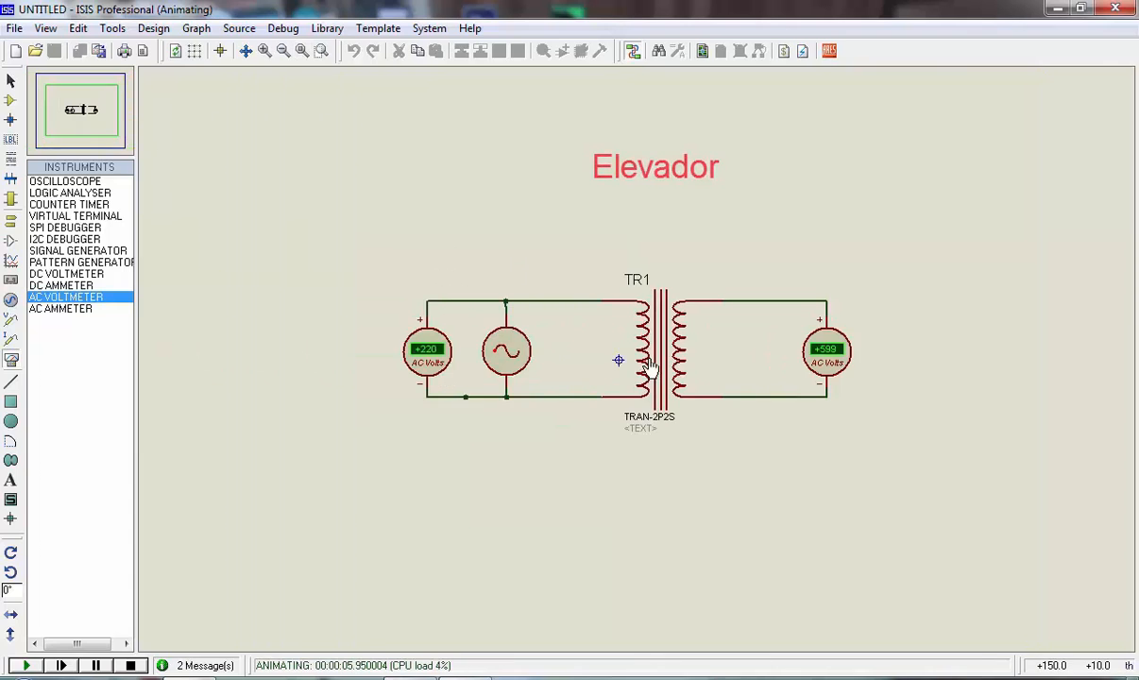
{"action": "scroll", "coordinate": [650, 367], "scroll_direction": "up", "scroll_amount": 2}
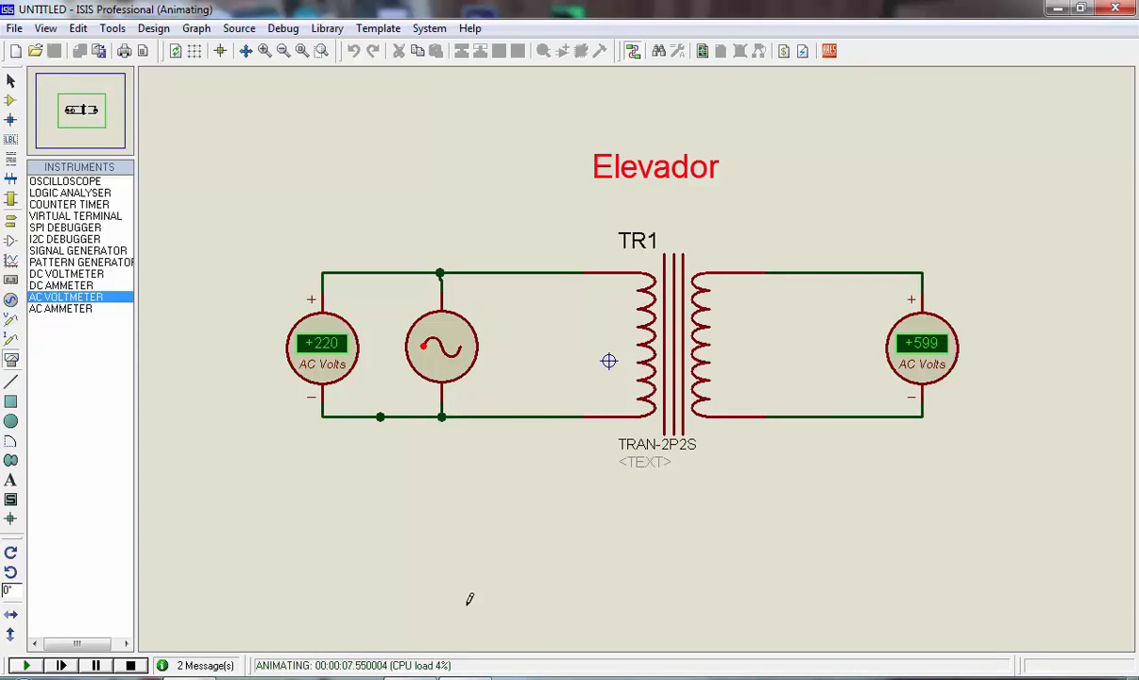
{"action": "left_click", "coordinate": [130, 666]}
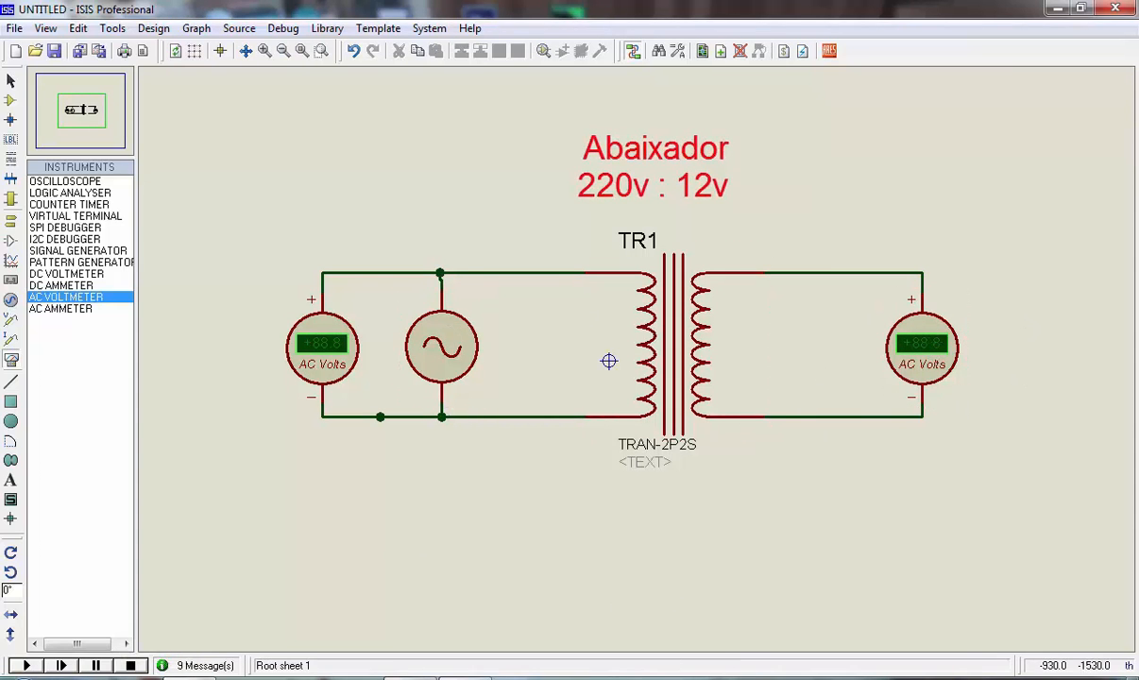
Bring up the Windows calculator, clear it, and compute the primary inductance for the 220 V to 12 V step-down transformer as (220 / 12) squared
{"action": "left_click", "coordinate": [464, 677]}
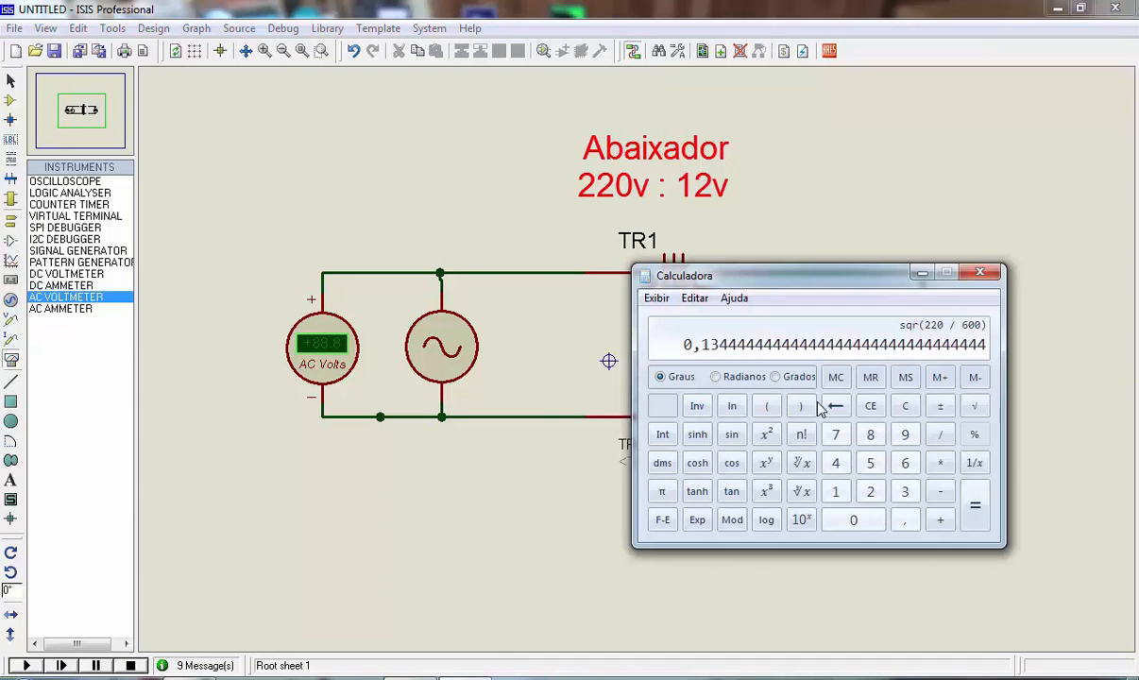
{"action": "left_click", "coordinate": [905, 406]}
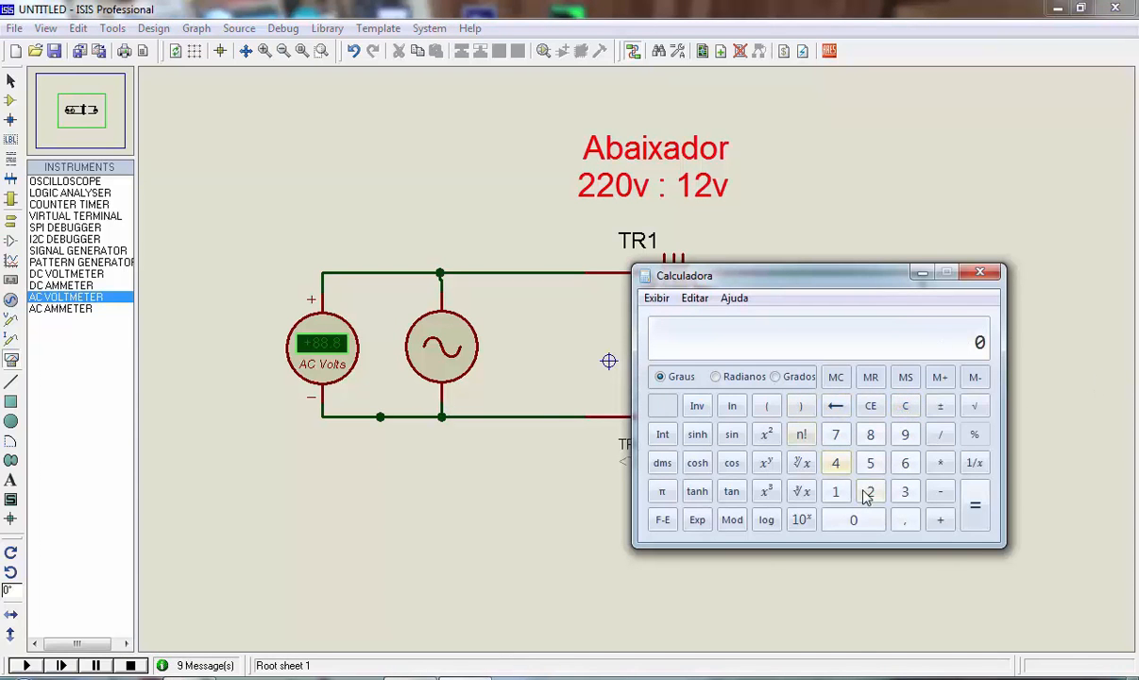
{"action": "left_click", "coordinate": [767, 409]}
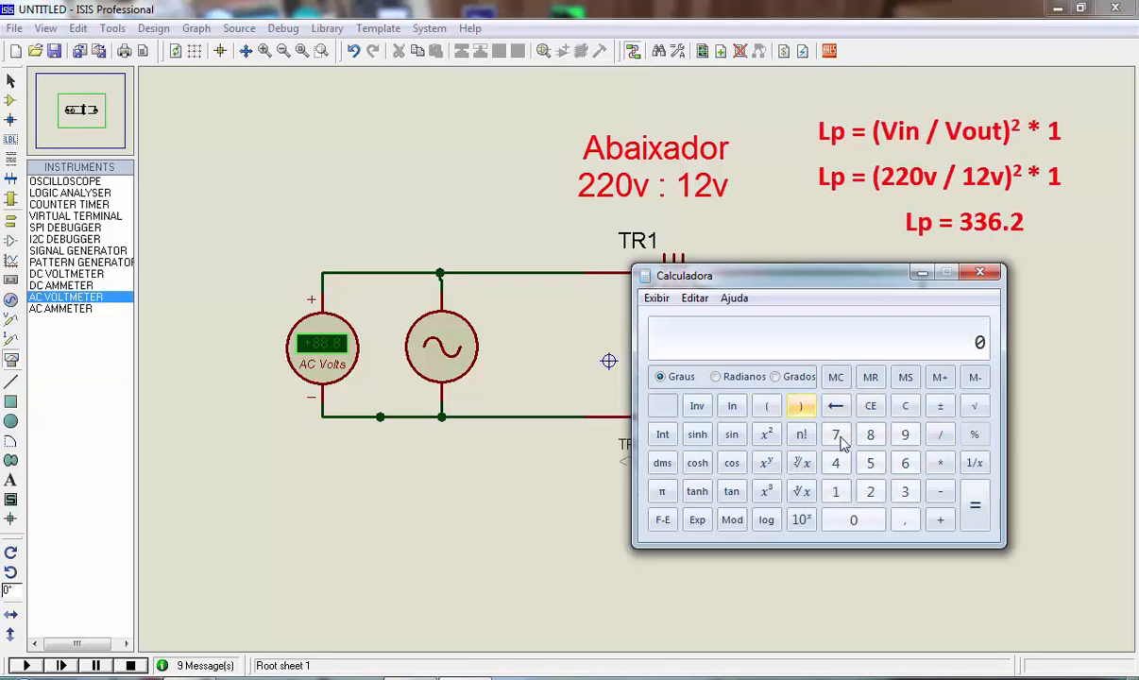
{"action": "double_click", "coordinate": [869, 491]}
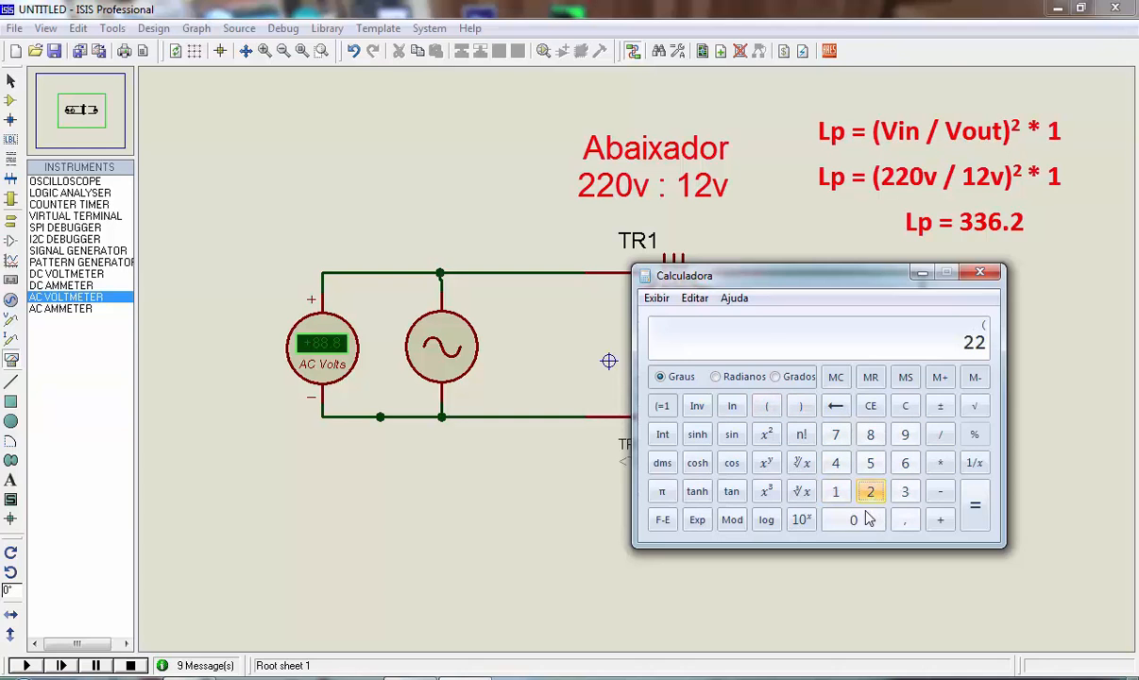
{"action": "left_click", "coordinate": [861, 521]}
{"action": "left_click", "coordinate": [939, 435]}
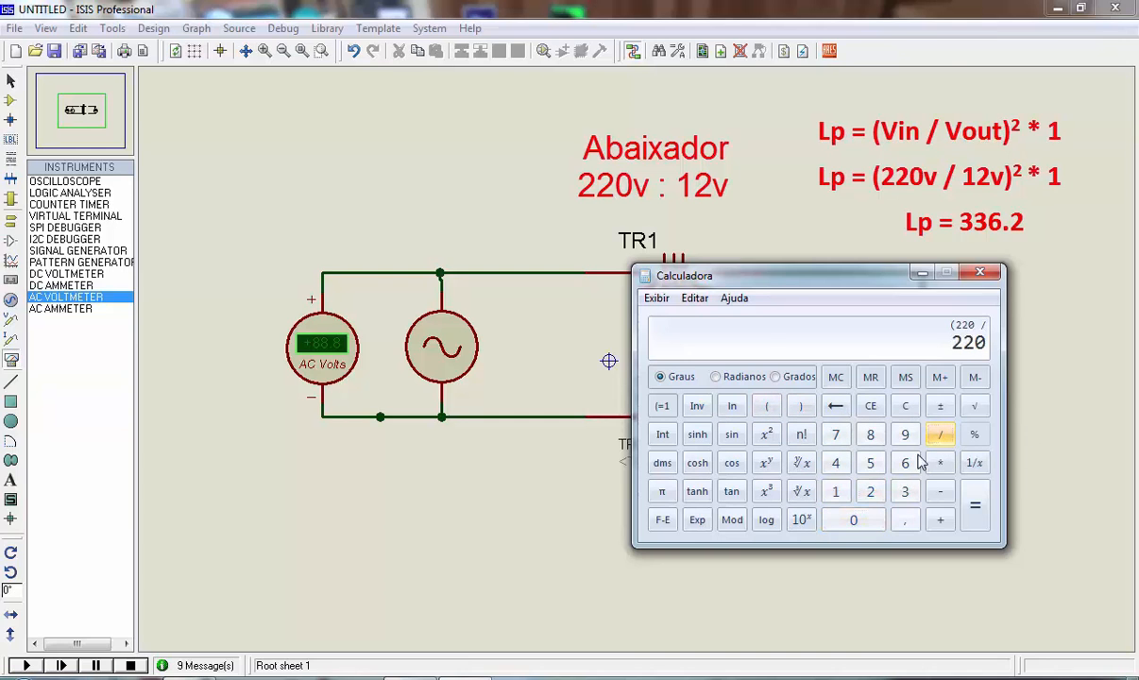
{"action": "left_click", "coordinate": [831, 492]}
{"action": "left_click", "coordinate": [869, 493]}
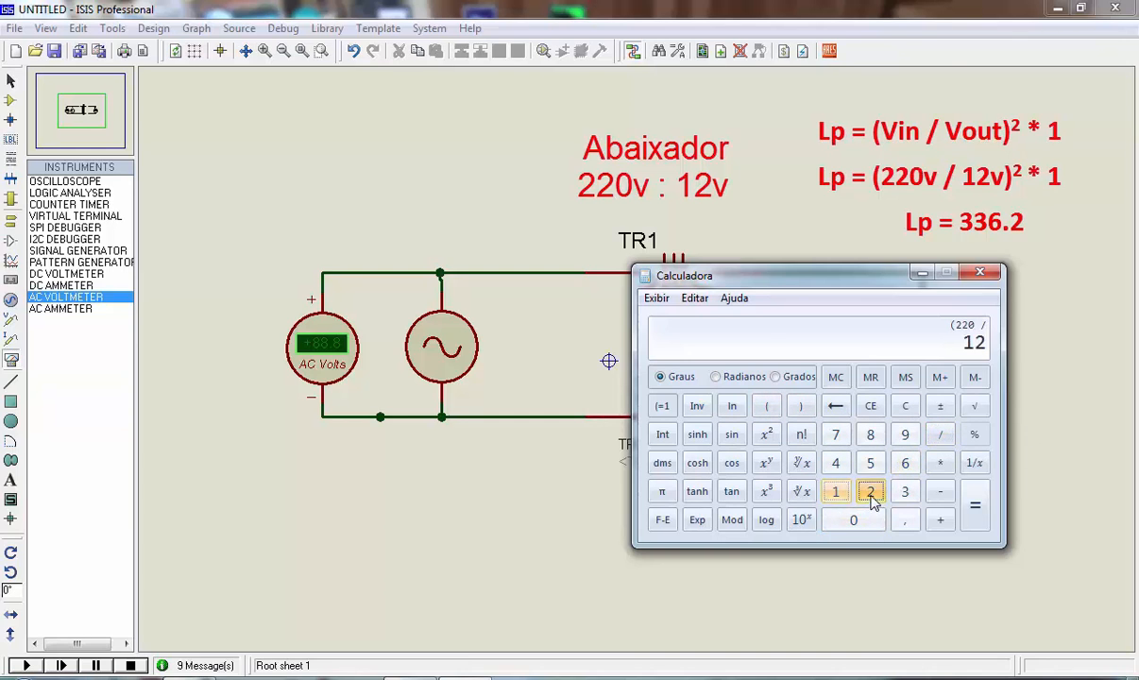
{"action": "left_click", "coordinate": [801, 406]}
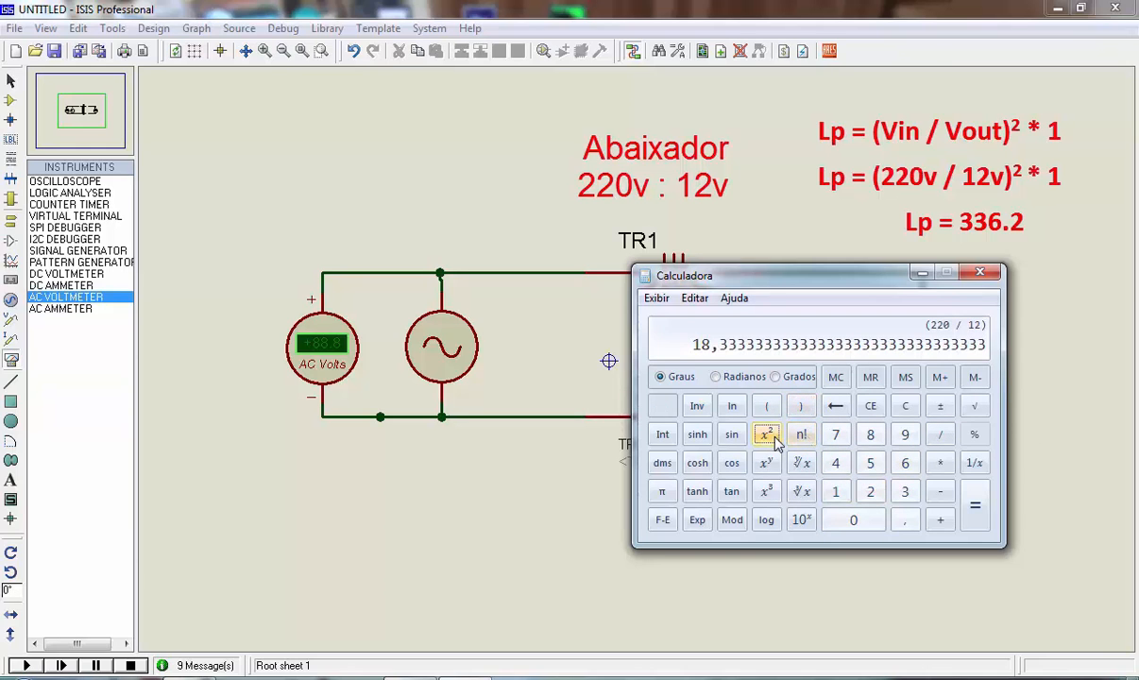
{"action": "left_click", "coordinate": [768, 436]}
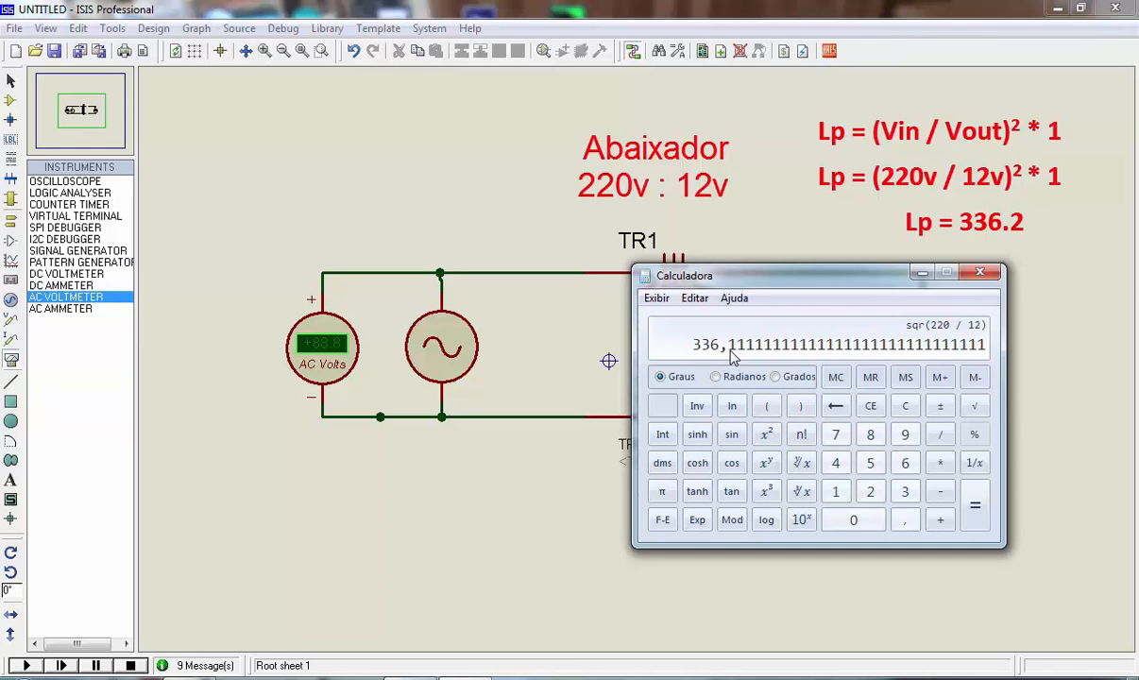
Set the TRAN-2P2S transformer TR1's primary inductance to 336.2H, accept the component properties, and start the step-down simulation
{"action": "left_click", "coordinate": [922, 274]}
{"action": "double_click", "coordinate": [673, 340]}
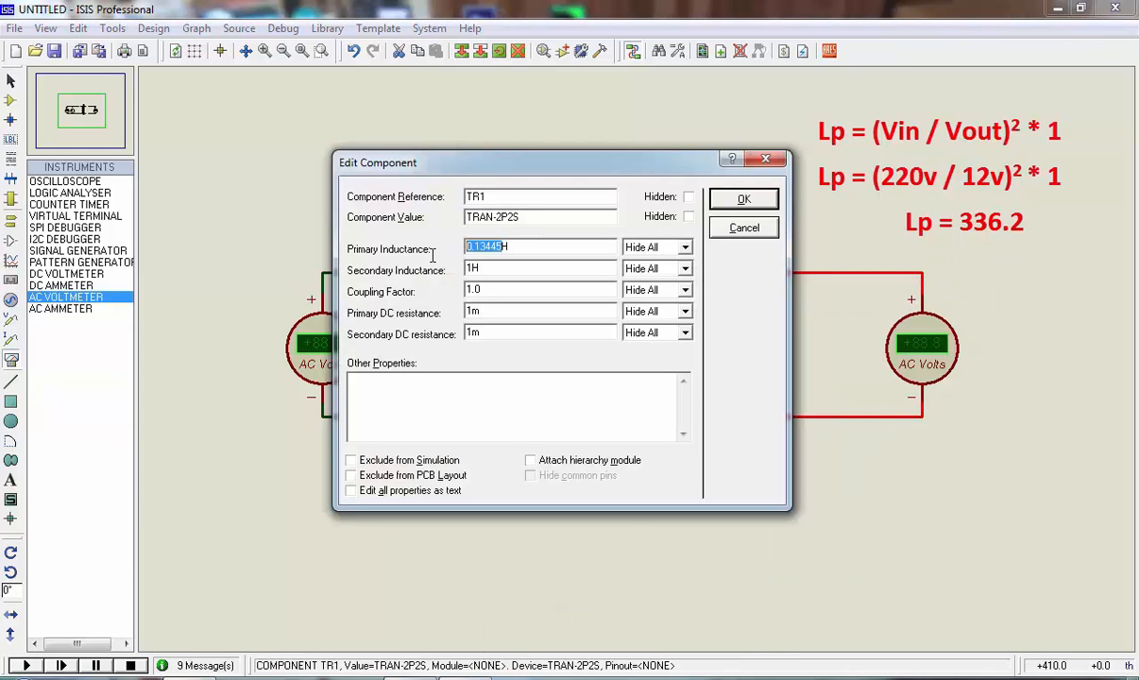
{"action": "type", "text": "336.2H"}
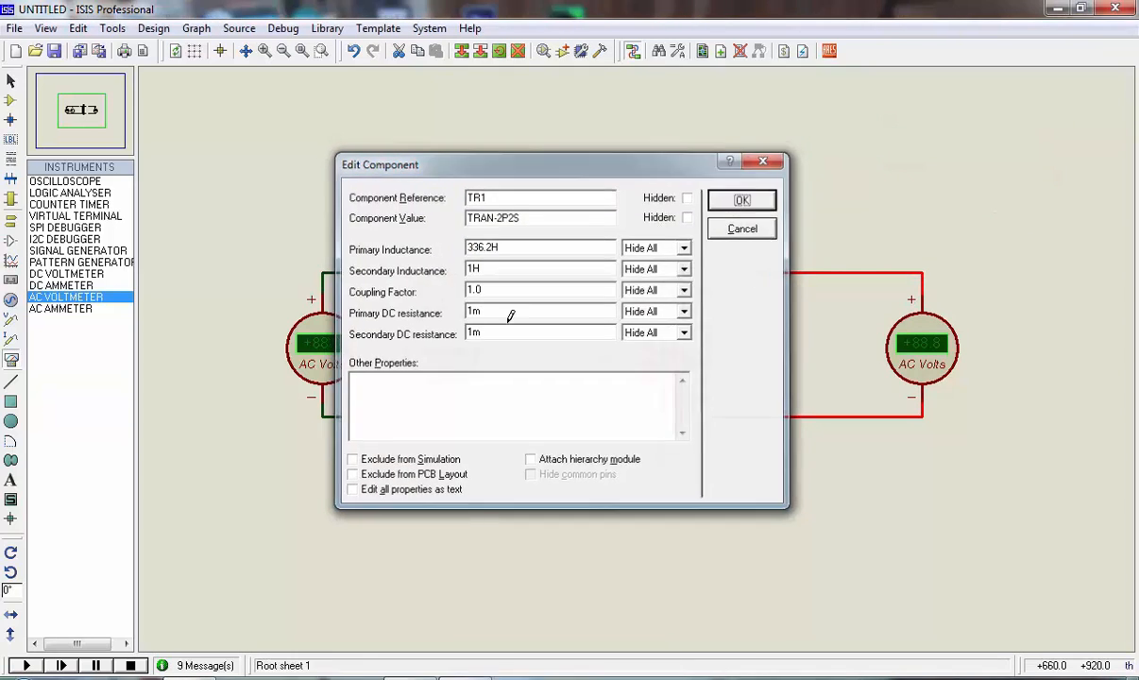
{"action": "key", "text": "Return"}
{"action": "left_click", "coordinate": [27, 666]}
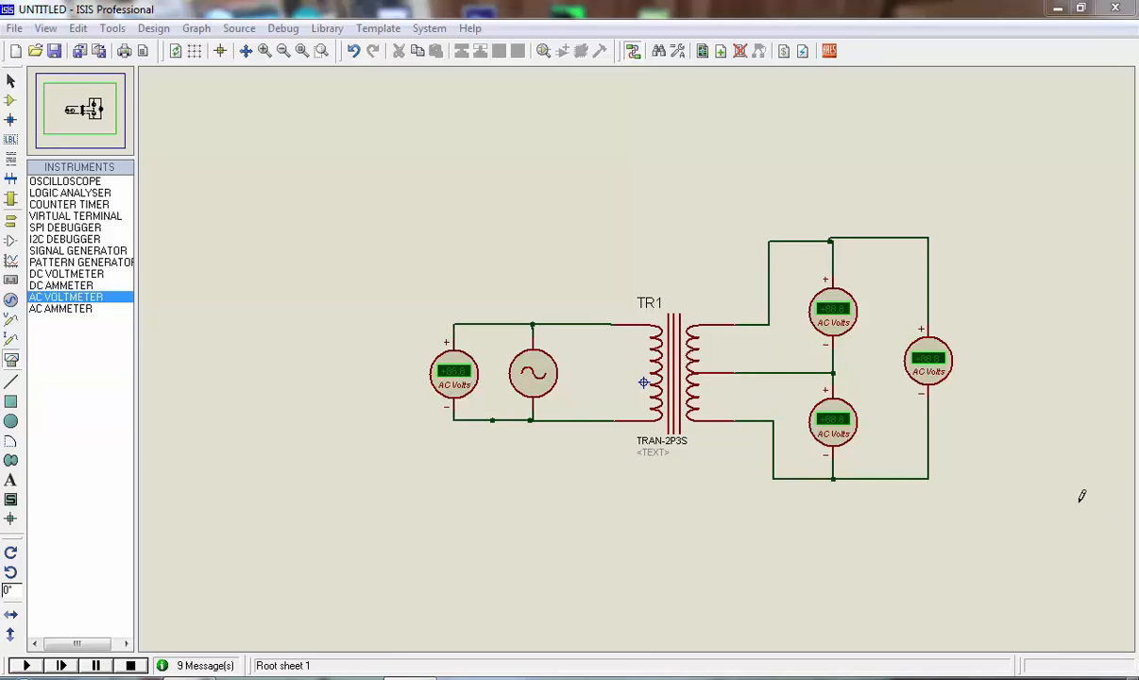
Run the centre-tapped TRAN-2P3S transformer simulation, examine the input and three output voltmeters, and stop the simulation
{"action": "left_click", "coordinate": [26, 665]}
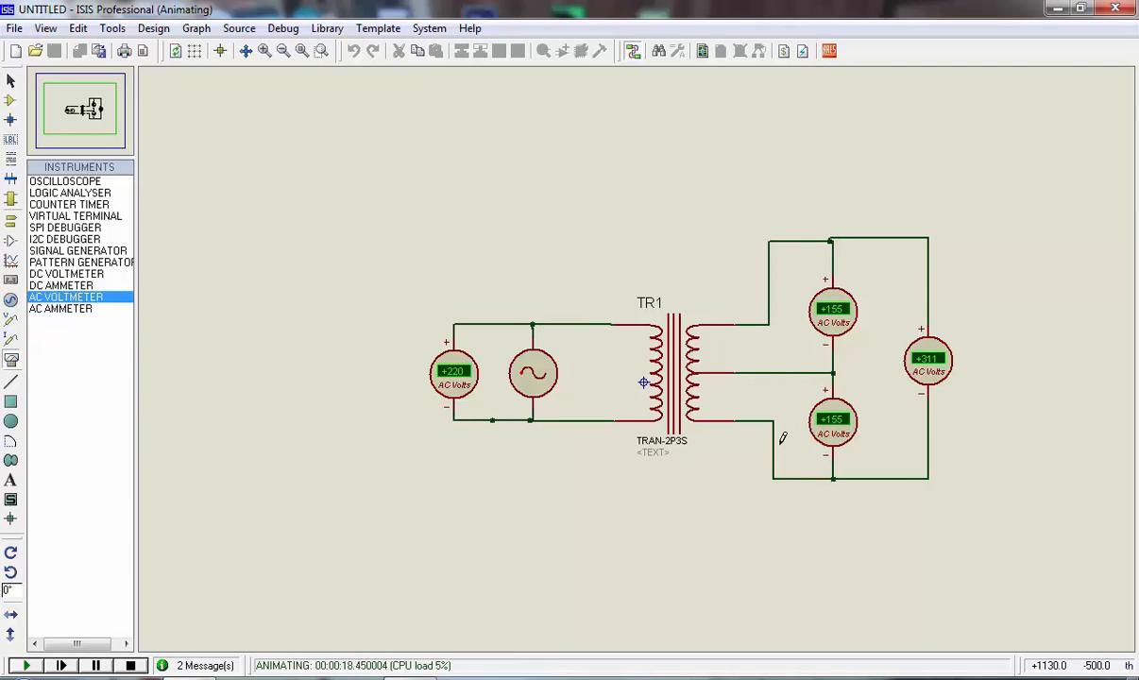
{"action": "left_click", "coordinate": [130, 664]}
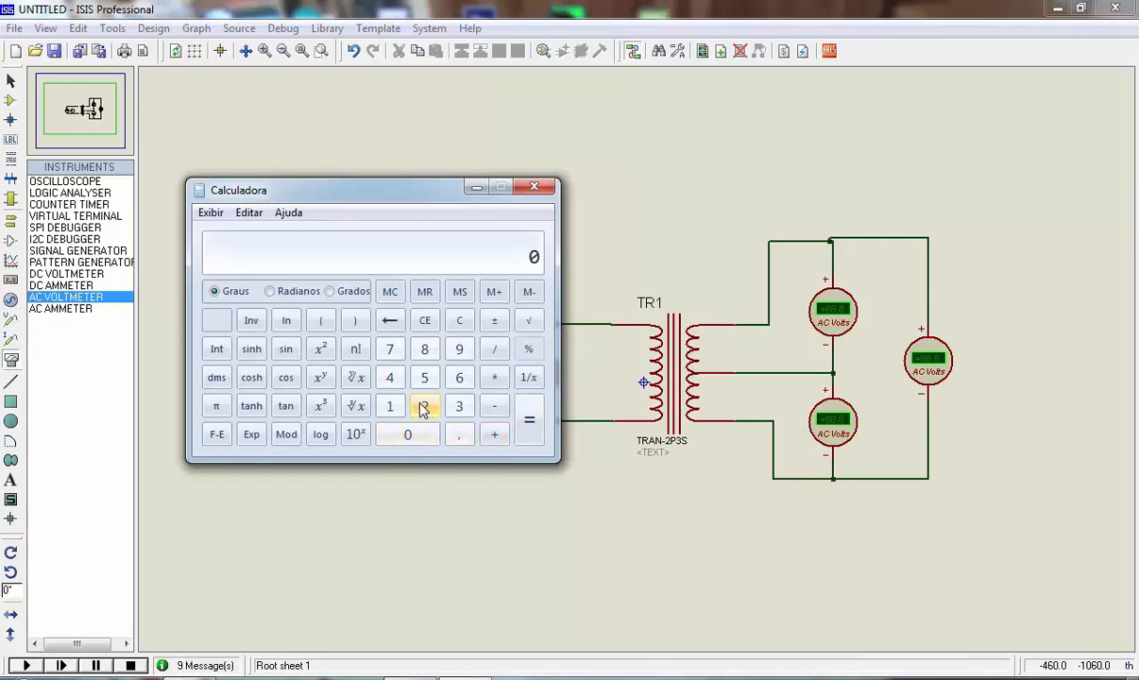
Compute the centre-tapped transformer's primary inductance for 220 V to 6 V per half winding as (220 / 6) squared
{"action": "left_click", "coordinate": [320, 321]}
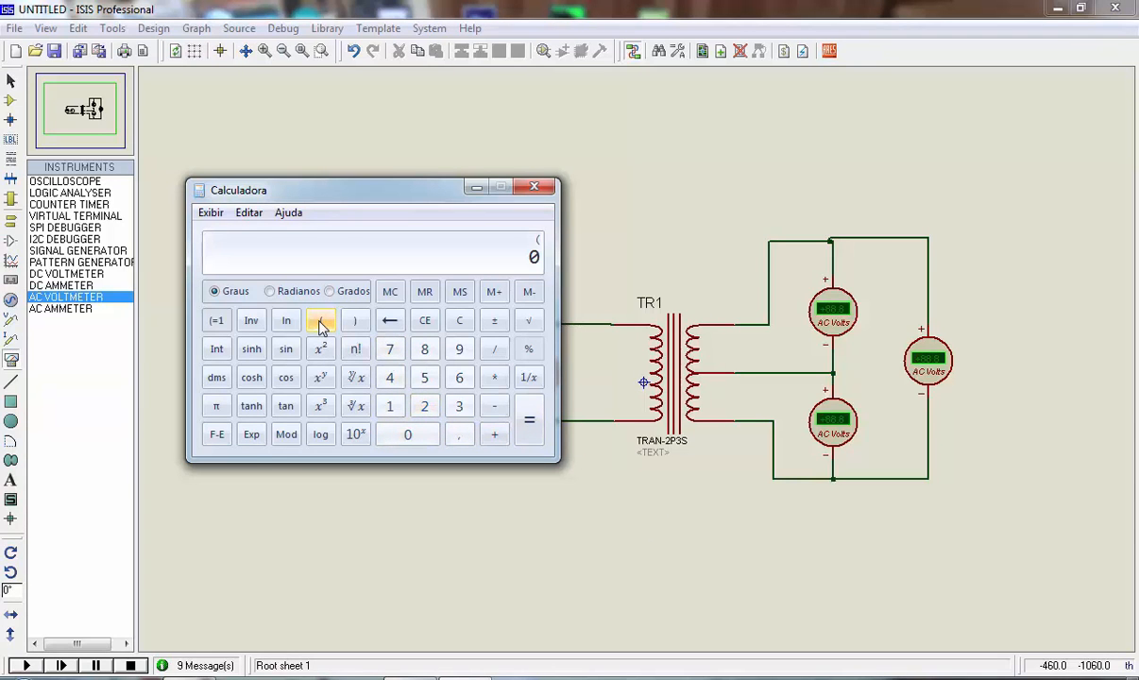
{"action": "left_click", "coordinate": [424, 405]}
{"action": "left_click", "coordinate": [424, 405]}
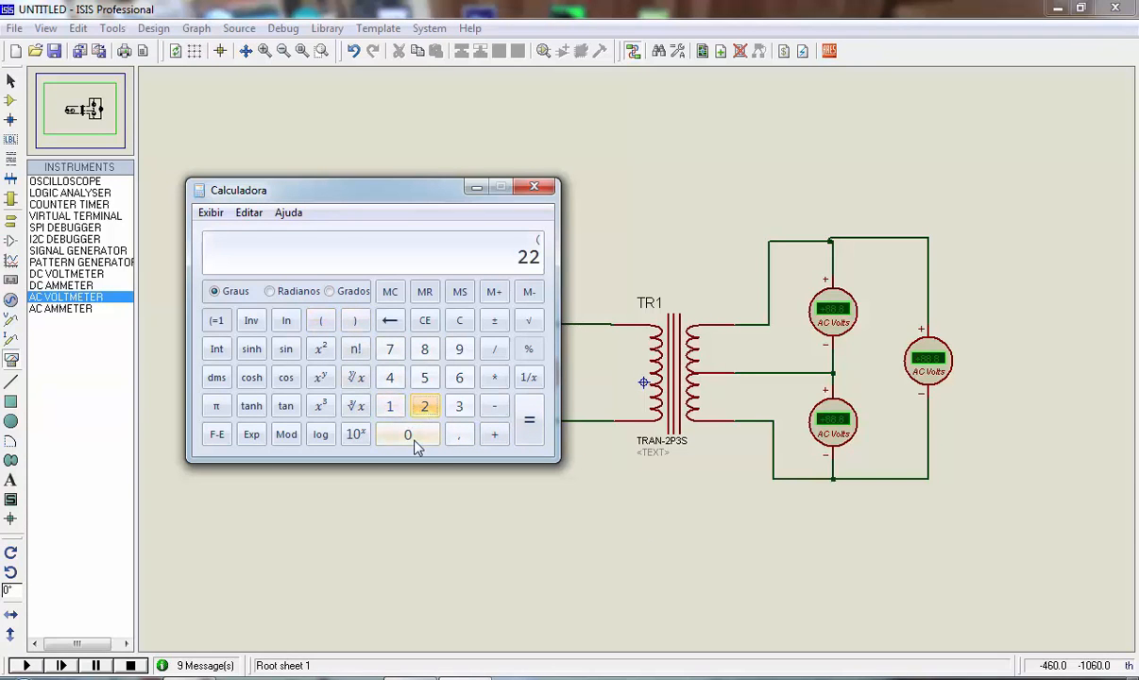
{"action": "left_click", "coordinate": [430, 433]}
{"action": "left_click", "coordinate": [494, 348]}
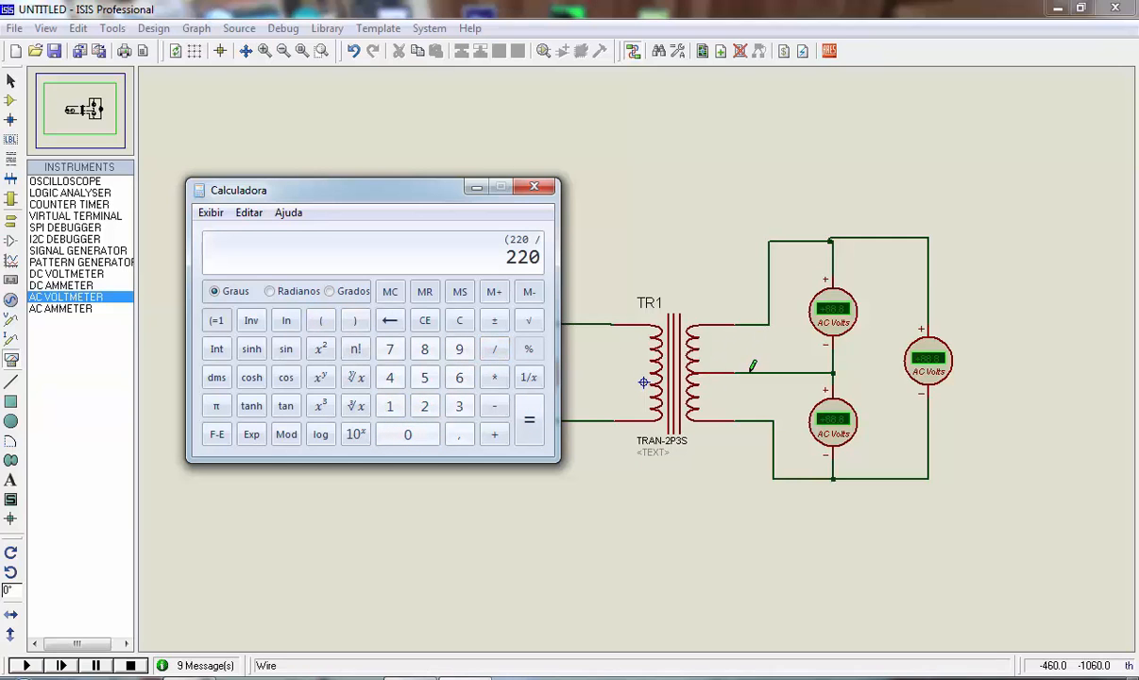
{"action": "left_click", "coordinate": [460, 379]}
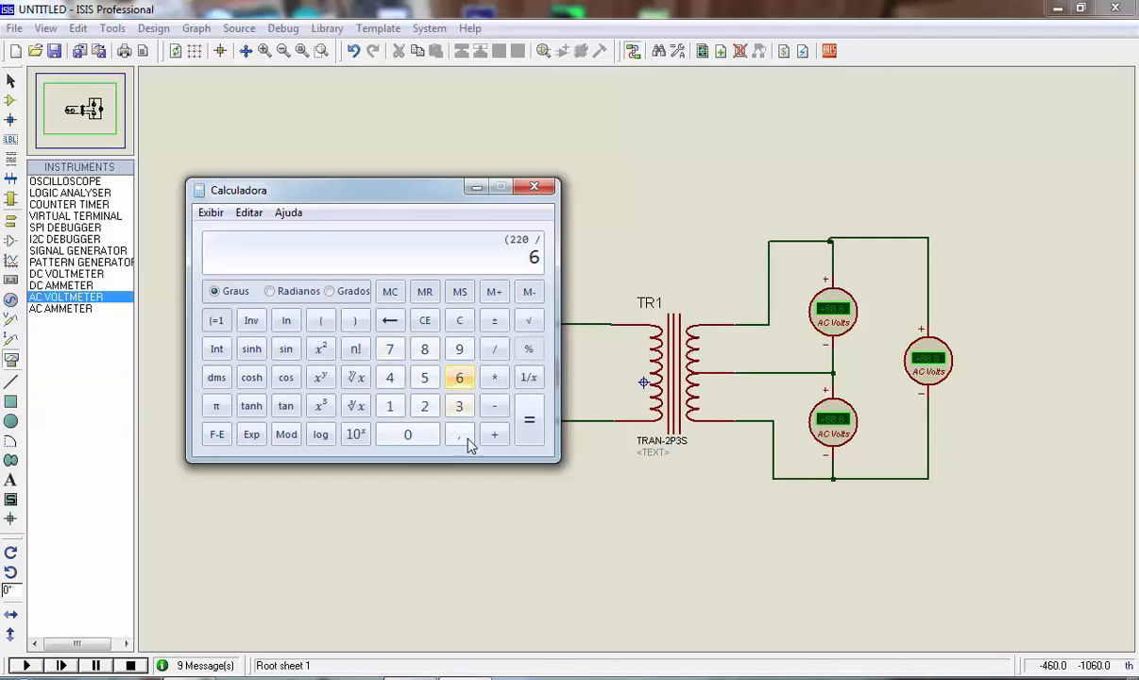
{"action": "left_click", "coordinate": [356, 321]}
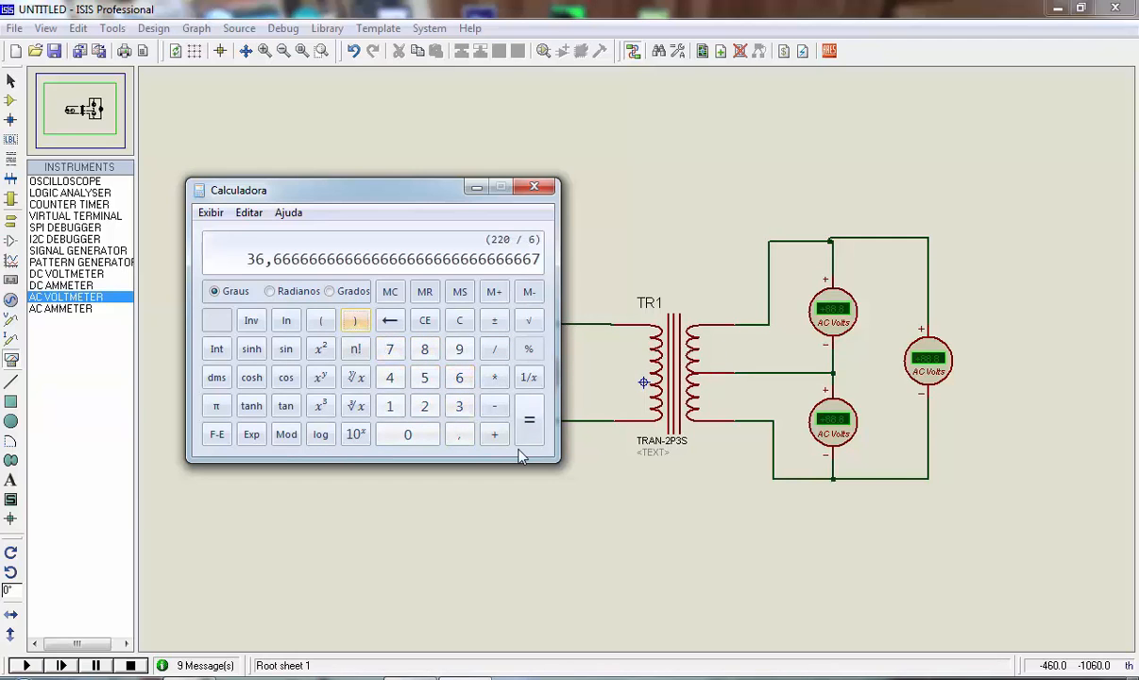
{"action": "left_click", "coordinate": [320, 348]}
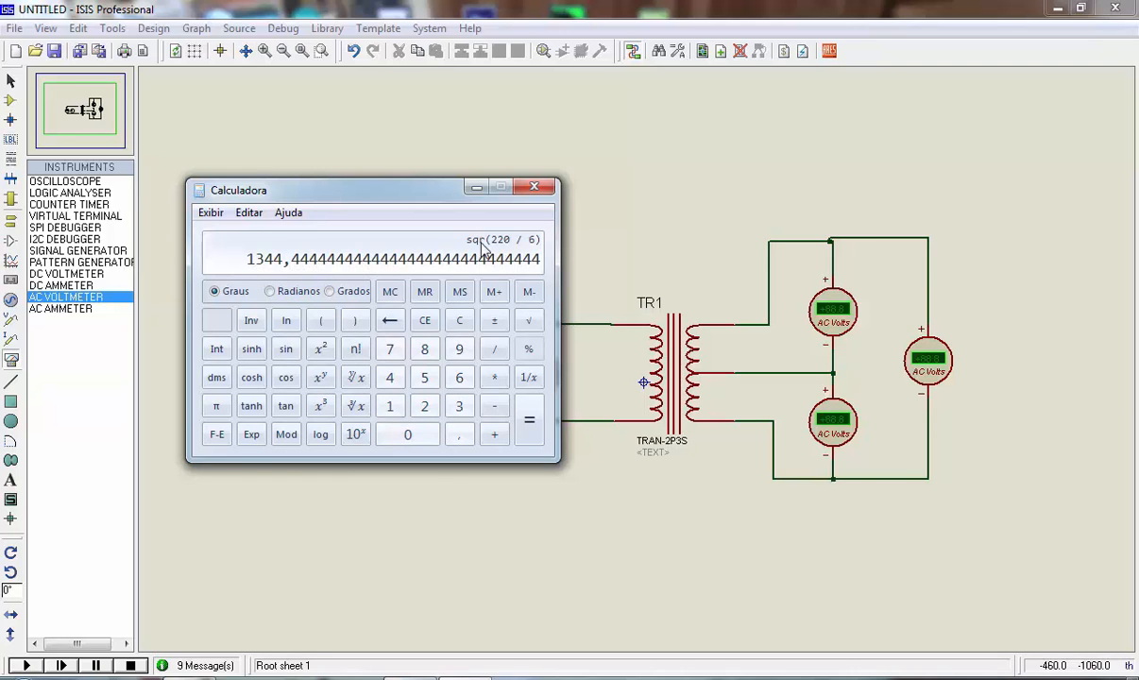
Set the TRAN-2P3S transformer TR1's primary inductance to 1344.5H and total secondary inductance to 2H, and accept the component properties
{"action": "left_click", "coordinate": [652, 373]}
{"action": "right_click", "coordinate": [678, 368]}
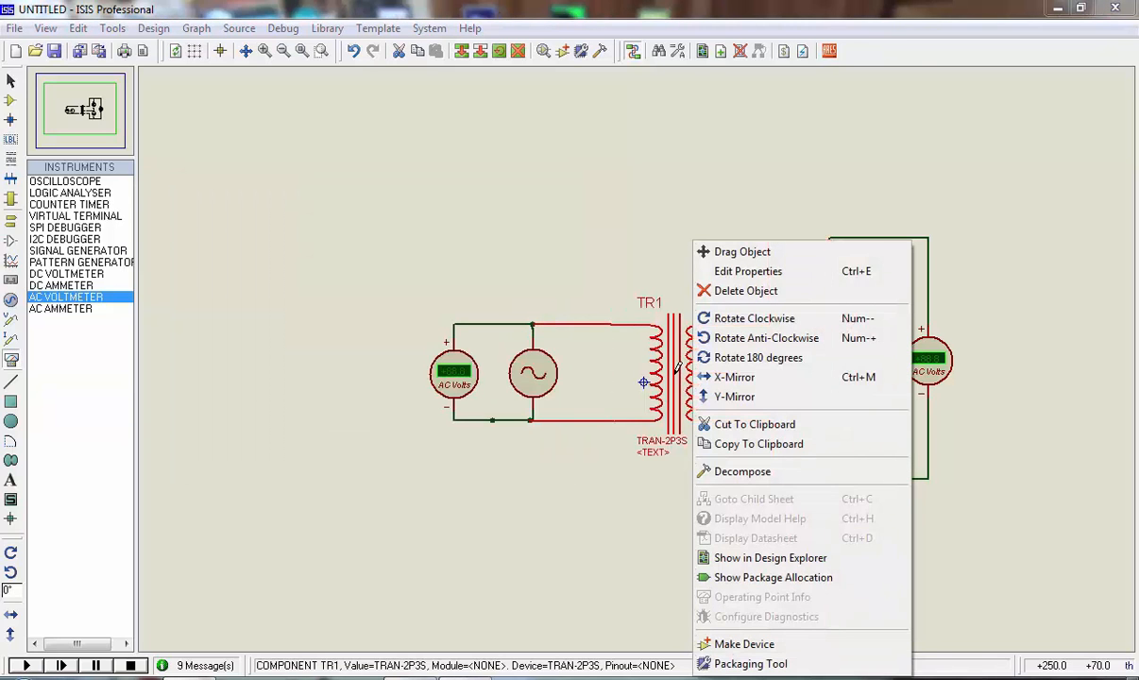
{"action": "left_click", "coordinate": [742, 271]}
{"action": "left_click", "coordinate": [477, 246]}
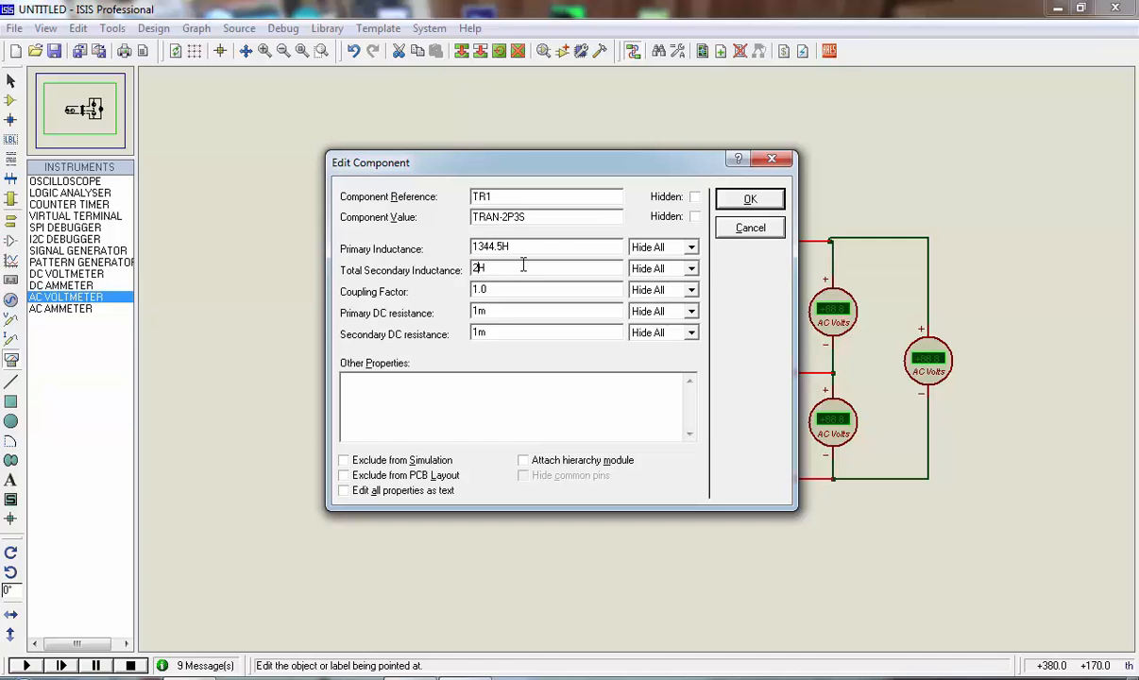
{"action": "left_click", "coordinate": [780, 198]}
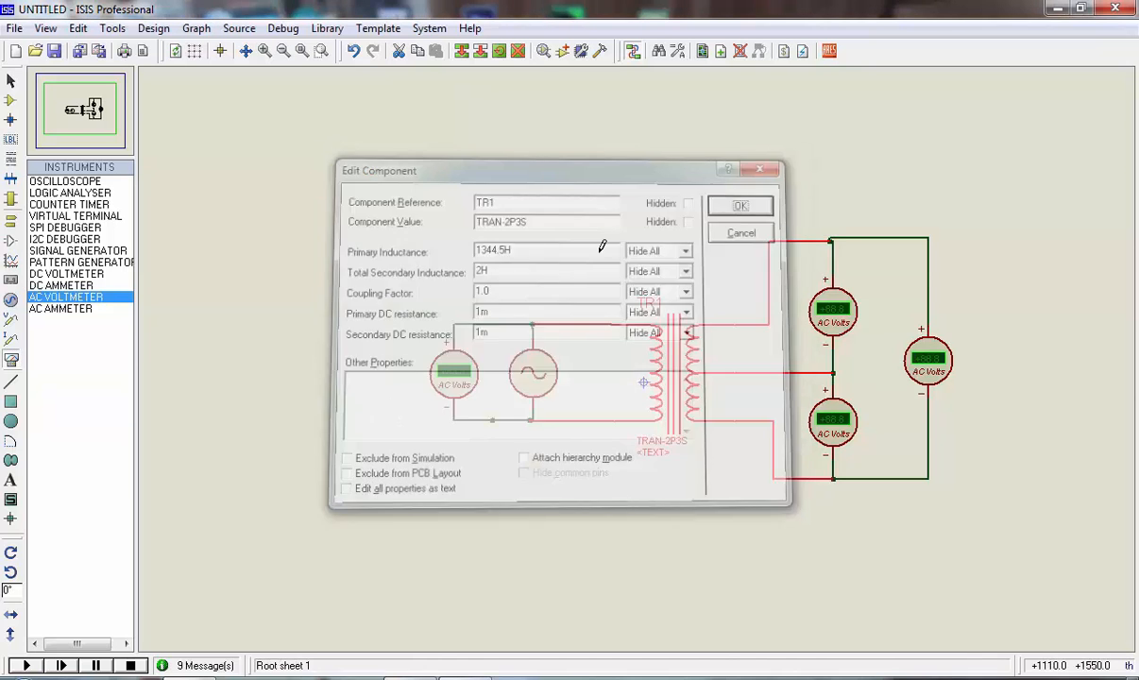
Run the centre-tapped simulation with the edited inductances, examine the half-winding and full-winding voltmeters up close, and stop the simulation
{"action": "left_click", "coordinate": [54, 659]}
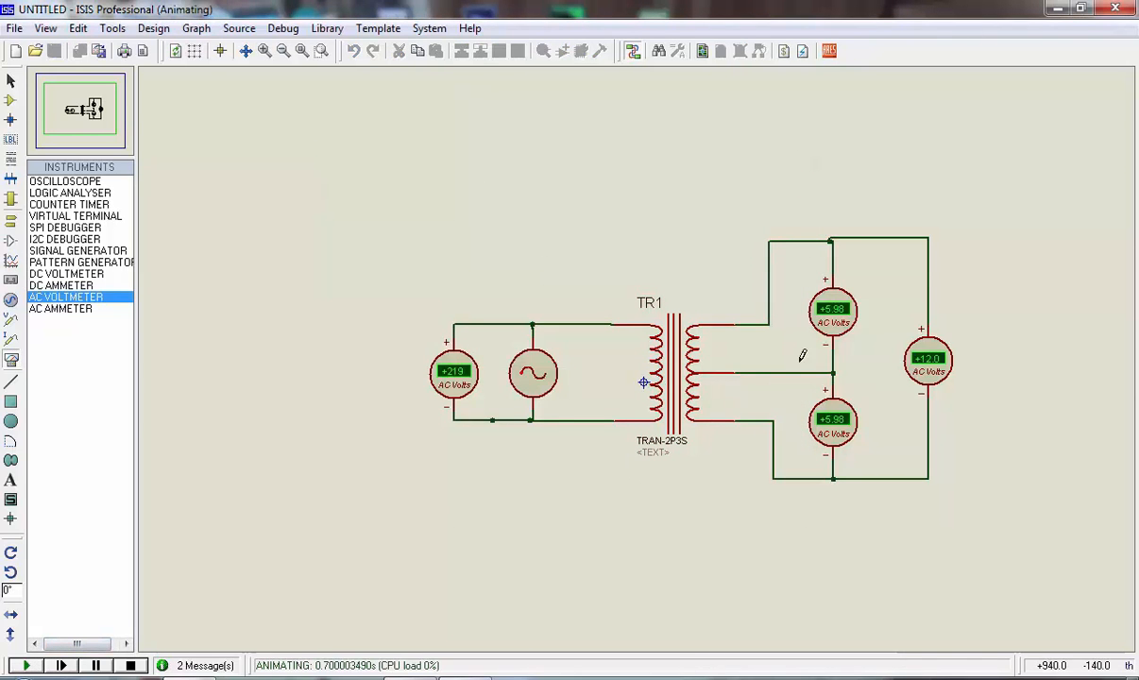
{"action": "scroll", "coordinate": [788, 338], "scroll_direction": "up", "scroll_amount": 2}
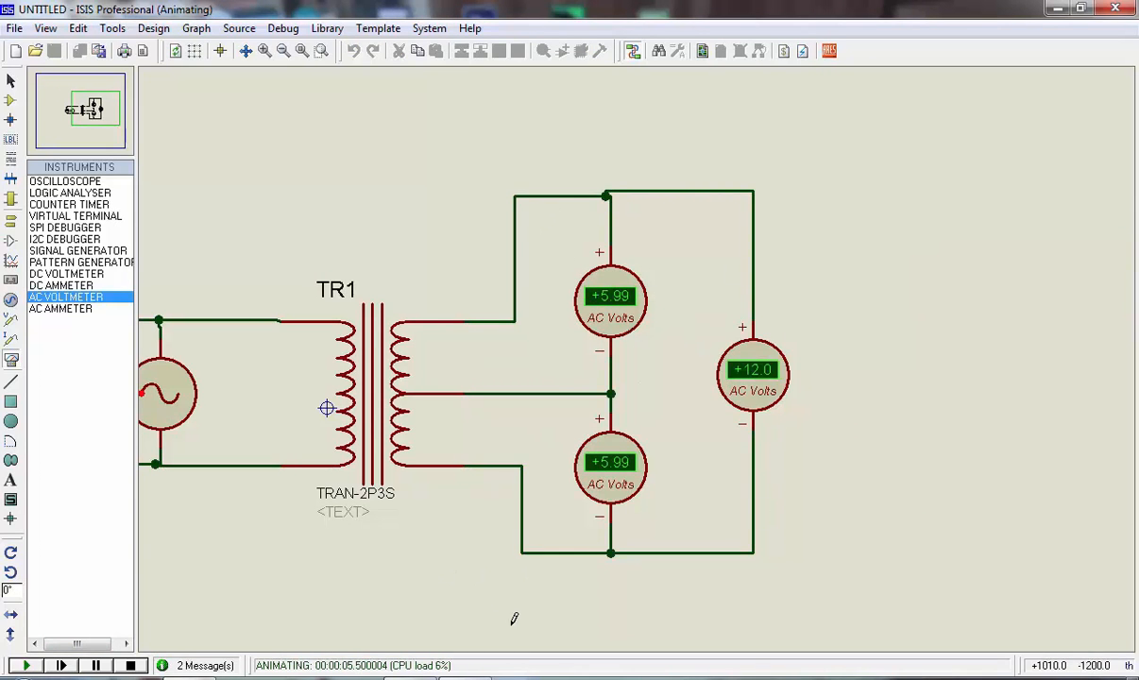
{"action": "left_click", "coordinate": [131, 664]}
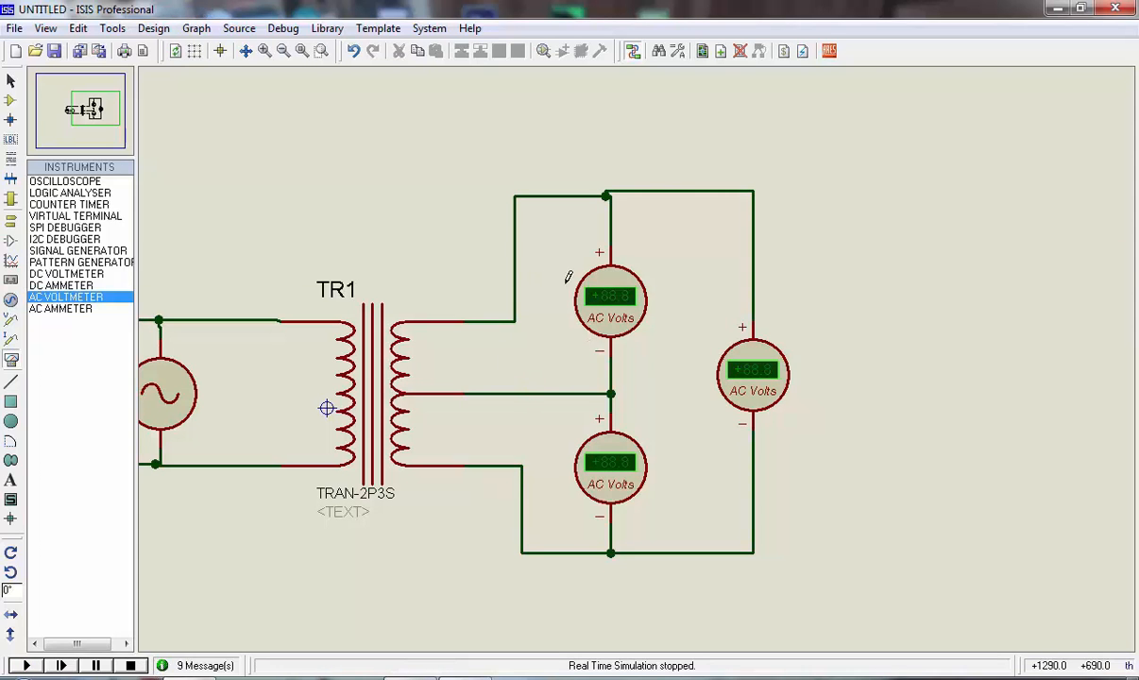
Bring up the Windows calculator, clear it, and compute the primary inductance for 220 V to 12 V per half winding as (220 / 12) squared
{"action": "left_click", "coordinate": [511, 309]}
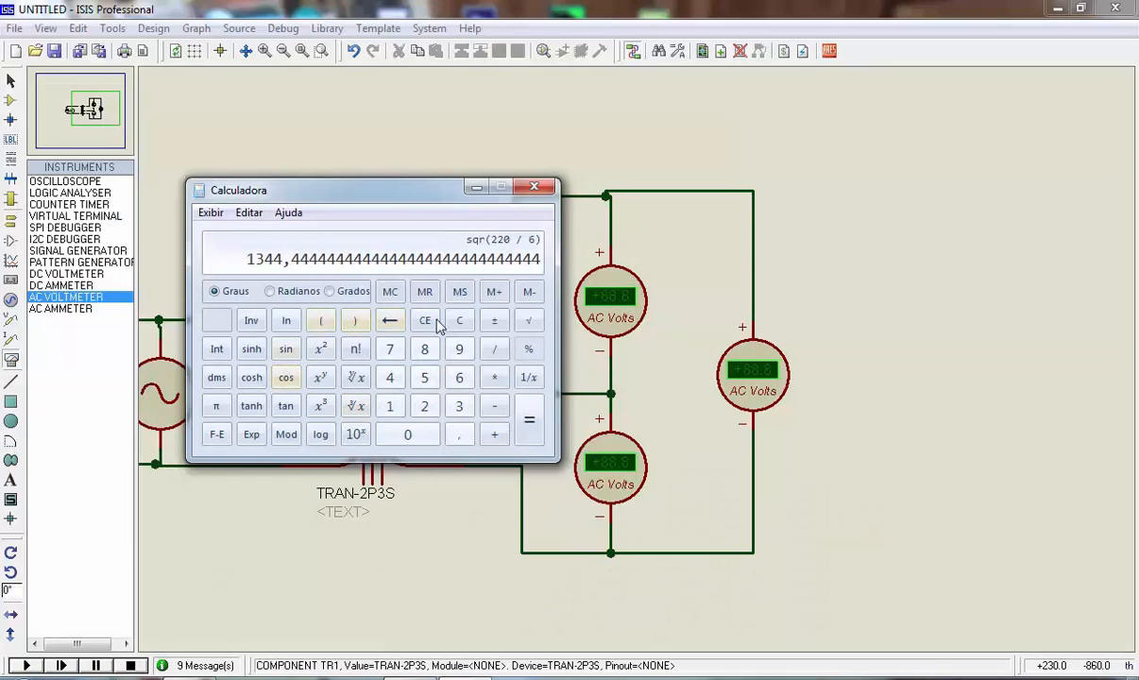
{"action": "left_click", "coordinate": [459, 321]}
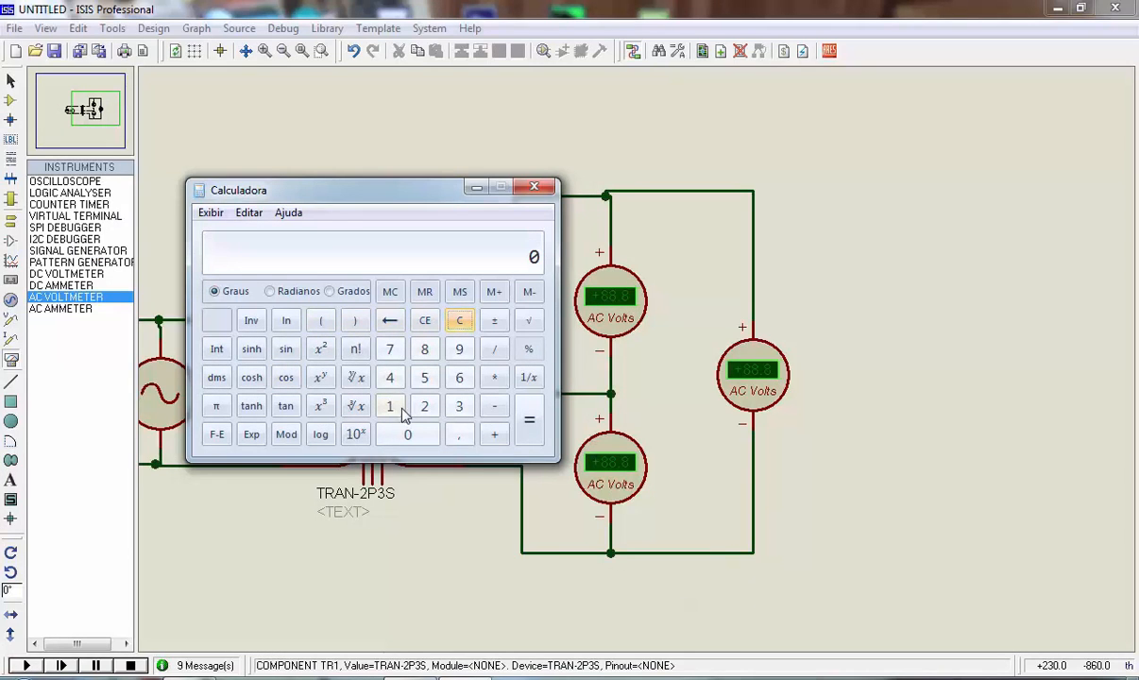
{"action": "left_click", "coordinate": [321, 320]}
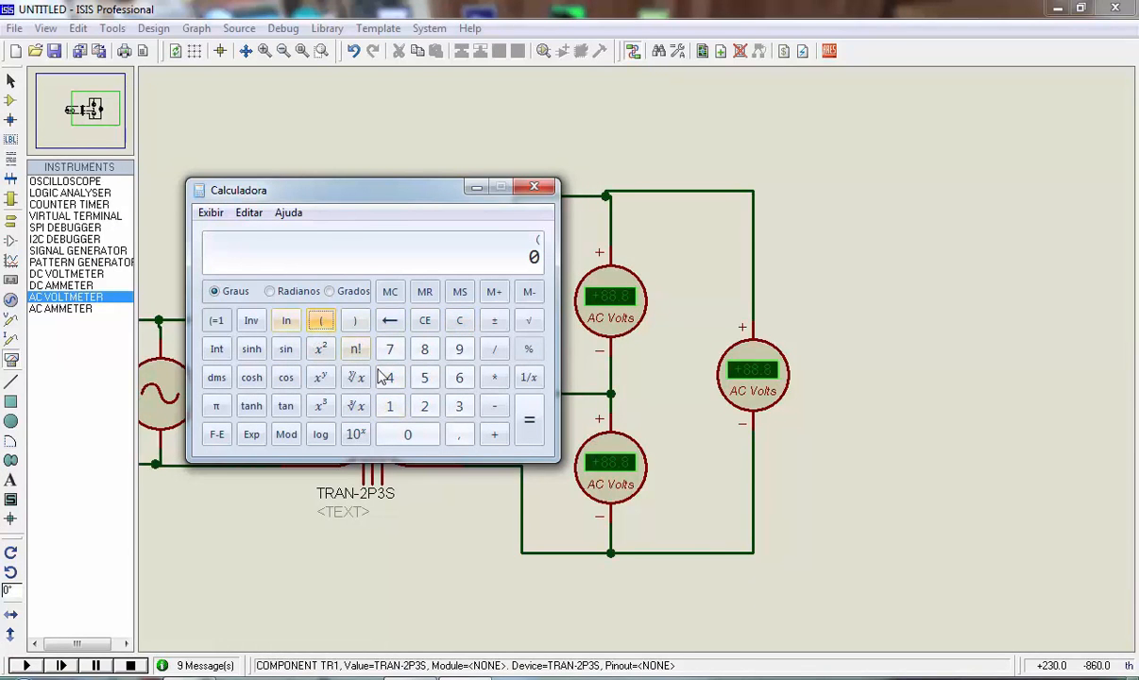
{"action": "left_click", "coordinate": [424, 406]}
{"action": "left_click", "coordinate": [424, 407]}
{"action": "left_click", "coordinate": [416, 442]}
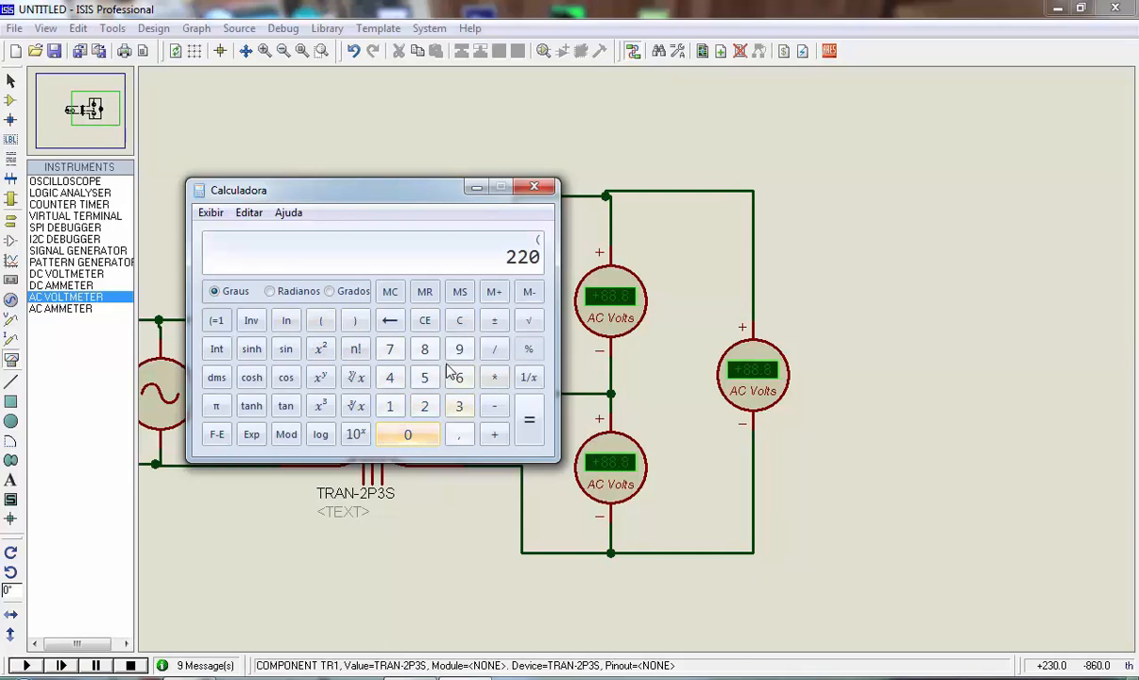
{"action": "left_click", "coordinate": [496, 351]}
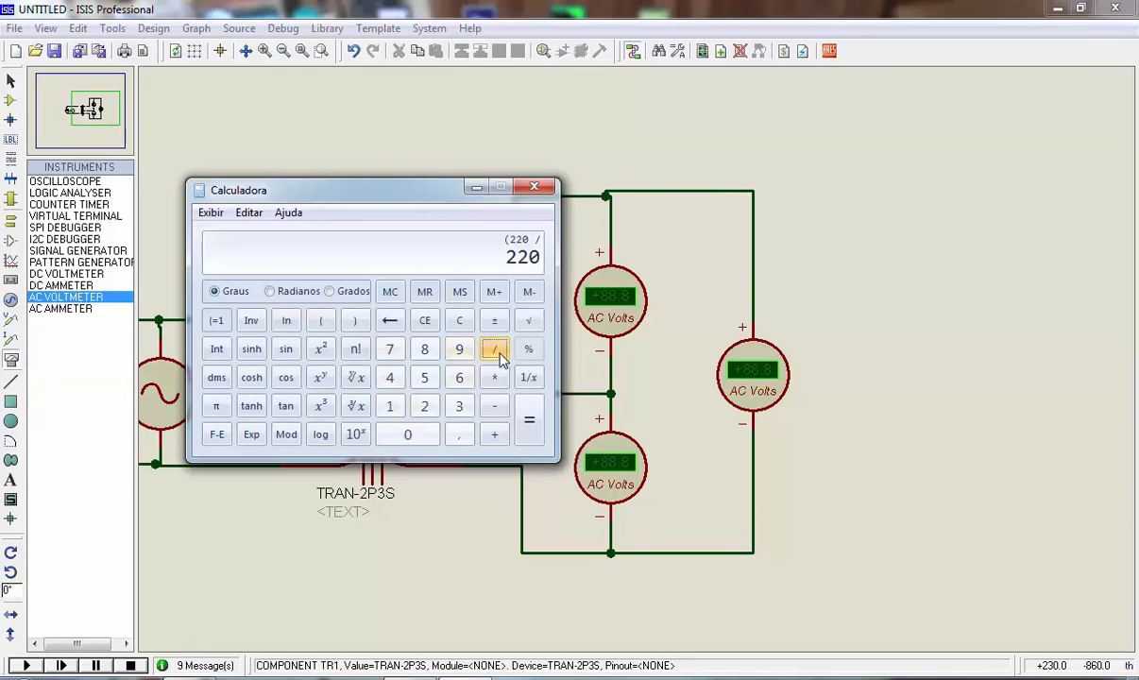
{"action": "left_click", "coordinate": [387, 405]}
{"action": "left_click", "coordinate": [423, 415]}
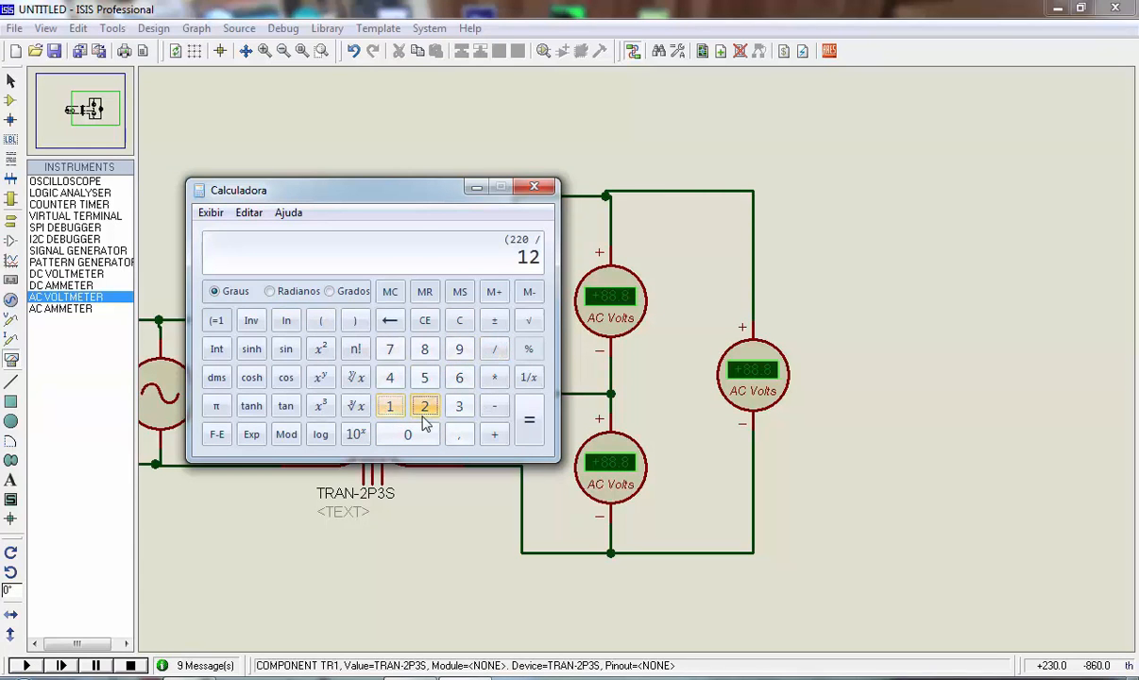
{"action": "left_click", "coordinate": [356, 321]}
{"action": "left_click", "coordinate": [319, 347]}
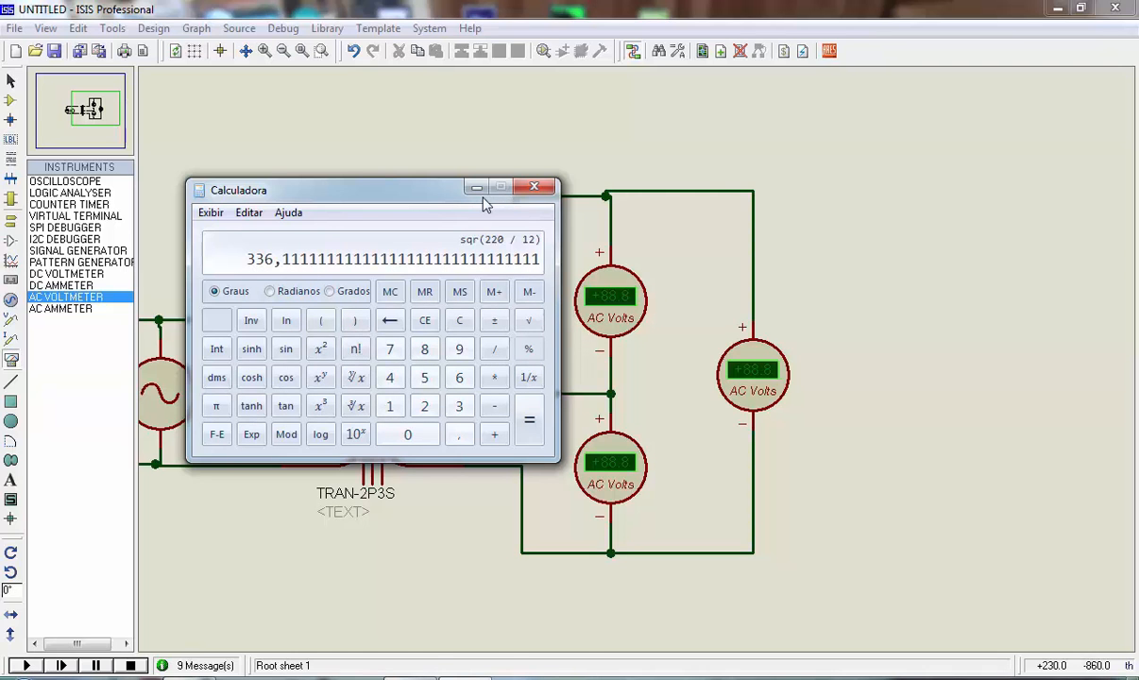
Set the centre-tapped transformer TR1's primary inductance to 336.2H, accept the component properties, and start the simulation
{"action": "left_click", "coordinate": [402, 468]}
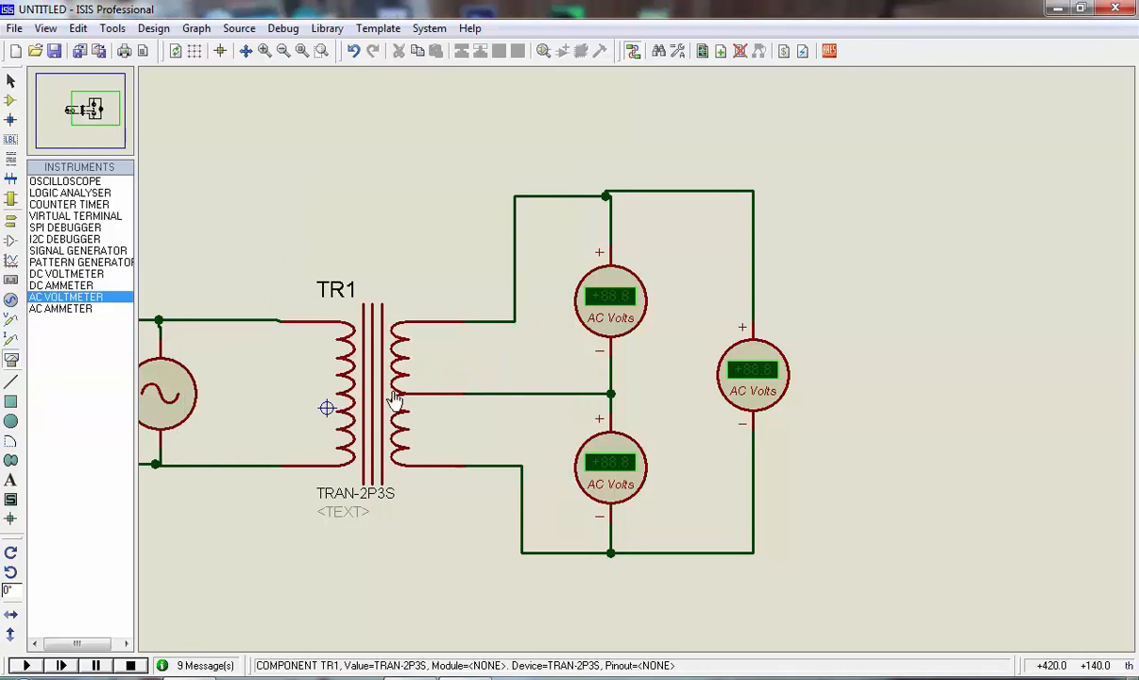
{"action": "right_click", "coordinate": [407, 518]}
{"action": "left_click", "coordinate": [462, 271]}
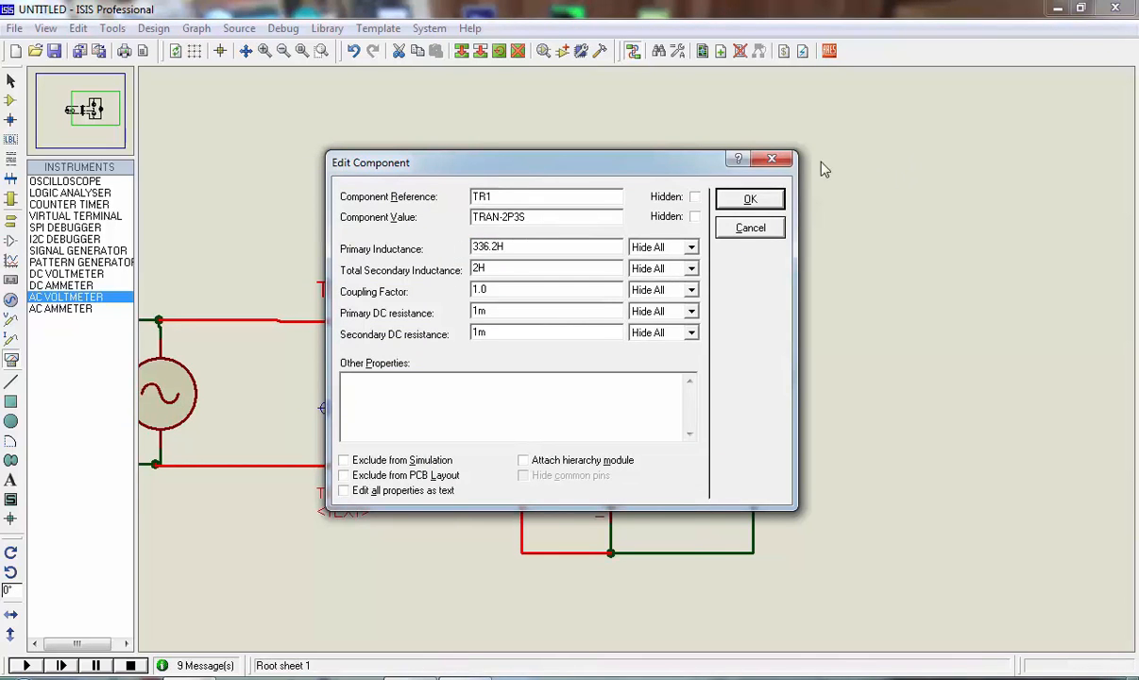
{"action": "left_click", "coordinate": [748, 198]}
{"action": "left_click", "coordinate": [26, 665]}
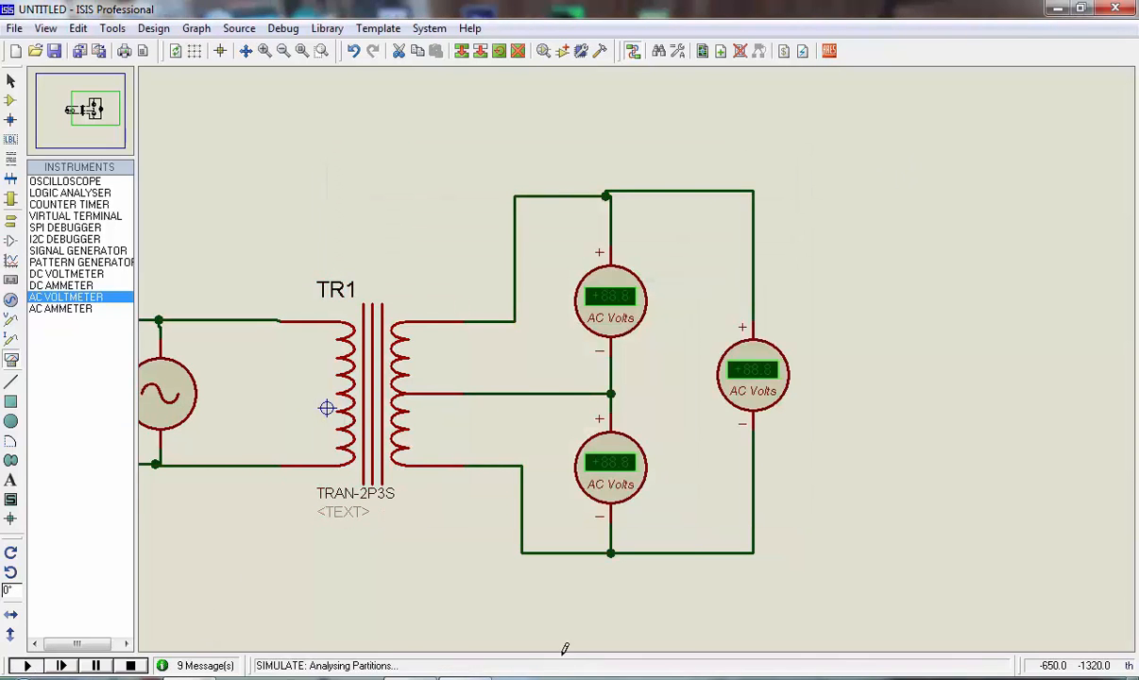